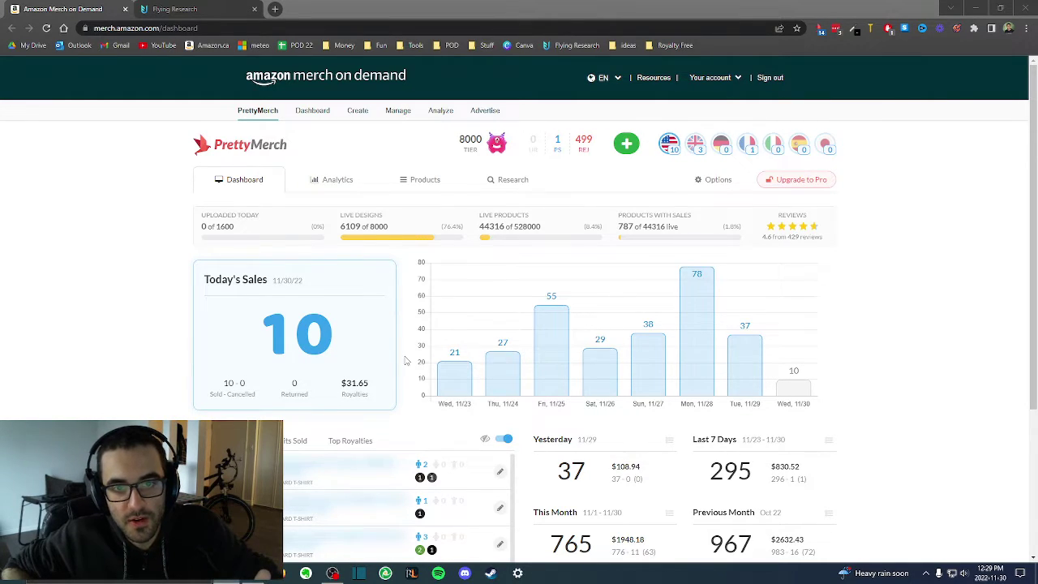
# - Examine the royalty amounts for yesterday, this month and all time on the PrettyMerch dashboard
pyautogui.scroll(-3, 532, 290)
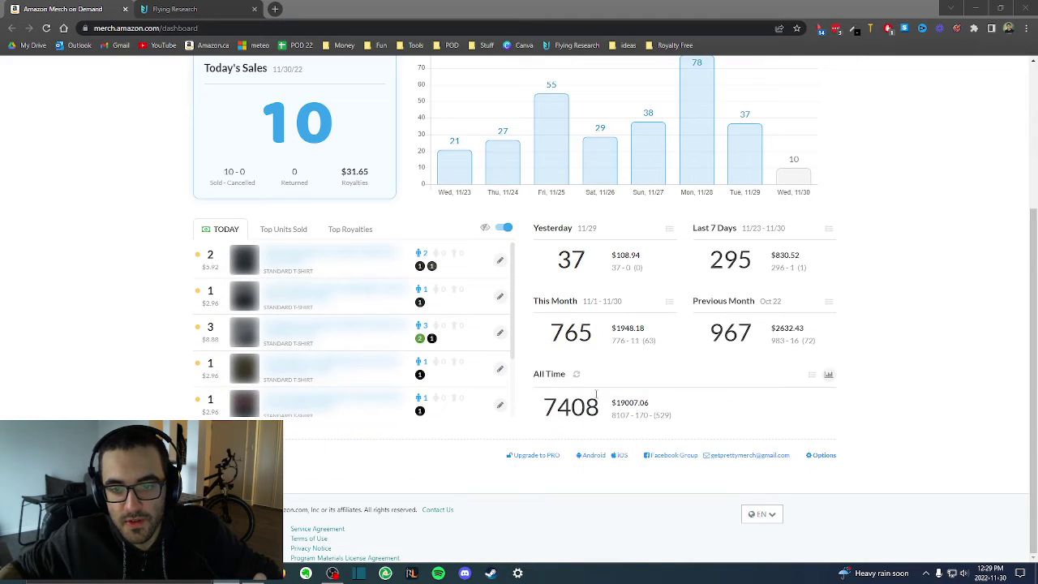
pyautogui.moveTo(596, 395); pyautogui.dragTo(572, 397)
pyautogui.click(643, 395)
pyautogui.doubleClick(631, 403)
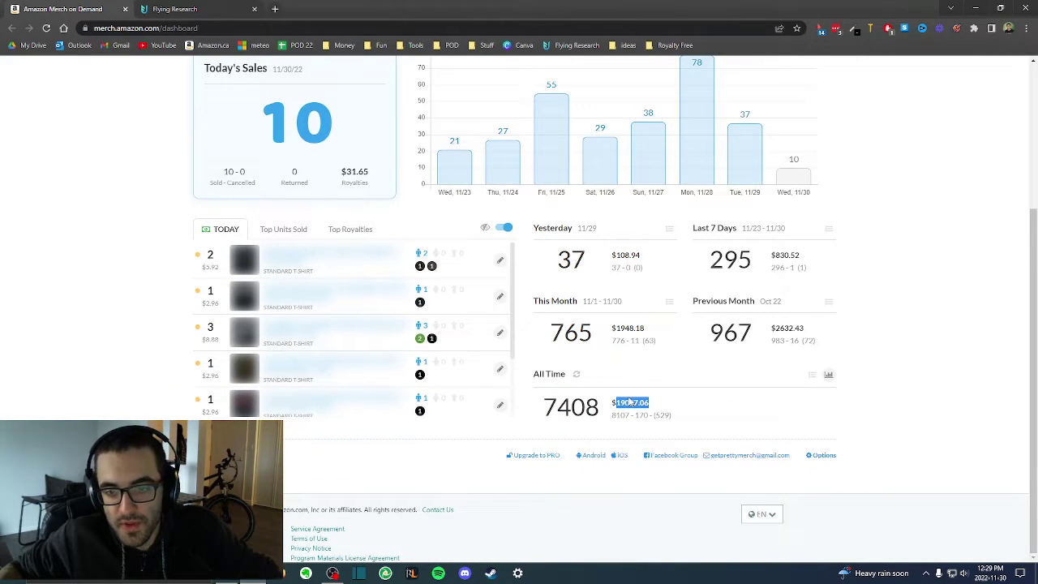
pyautogui.doubleClick(625, 329)
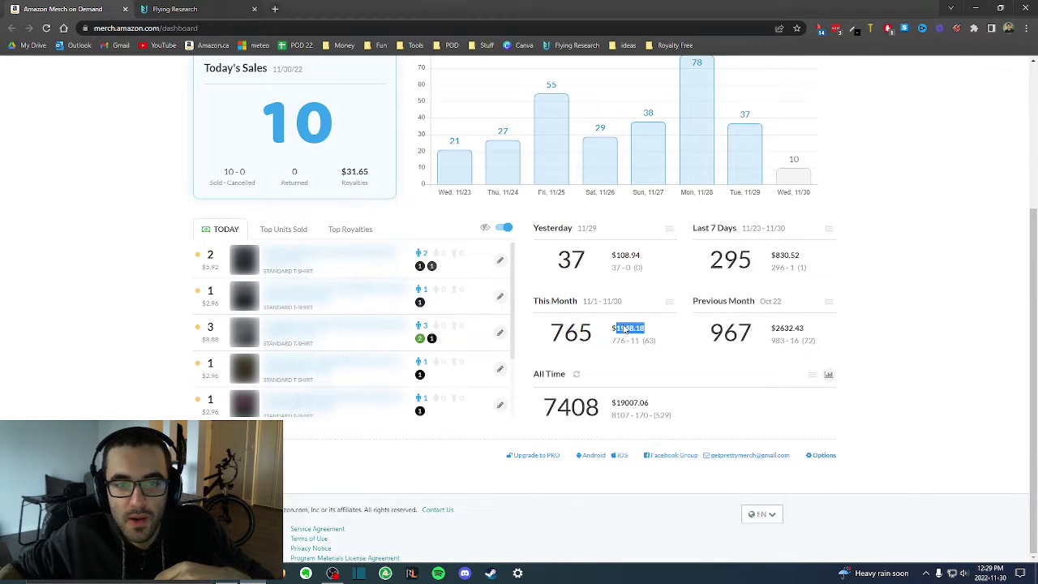
pyautogui.scroll(2, 637, 359)
pyautogui.click(626, 419)
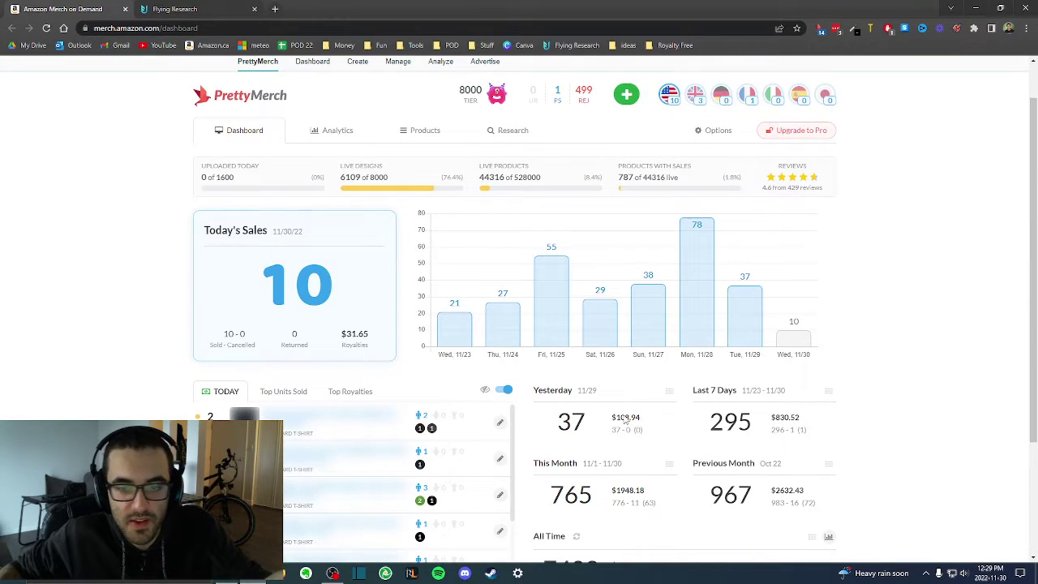
pyautogui.doubleClick(626, 419)
pyautogui.click(626, 419)
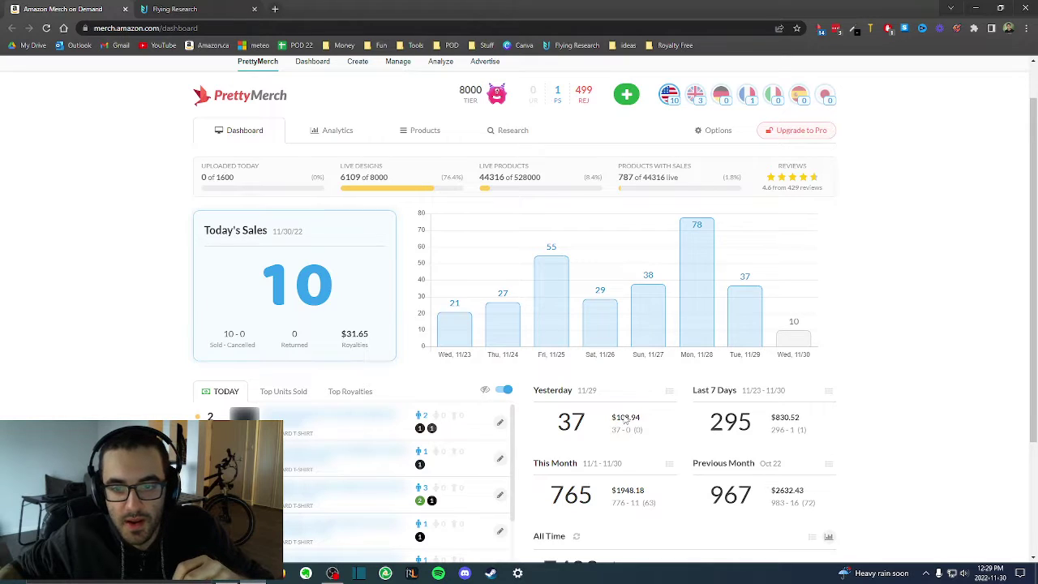
pyautogui.doubleClick(626, 419)
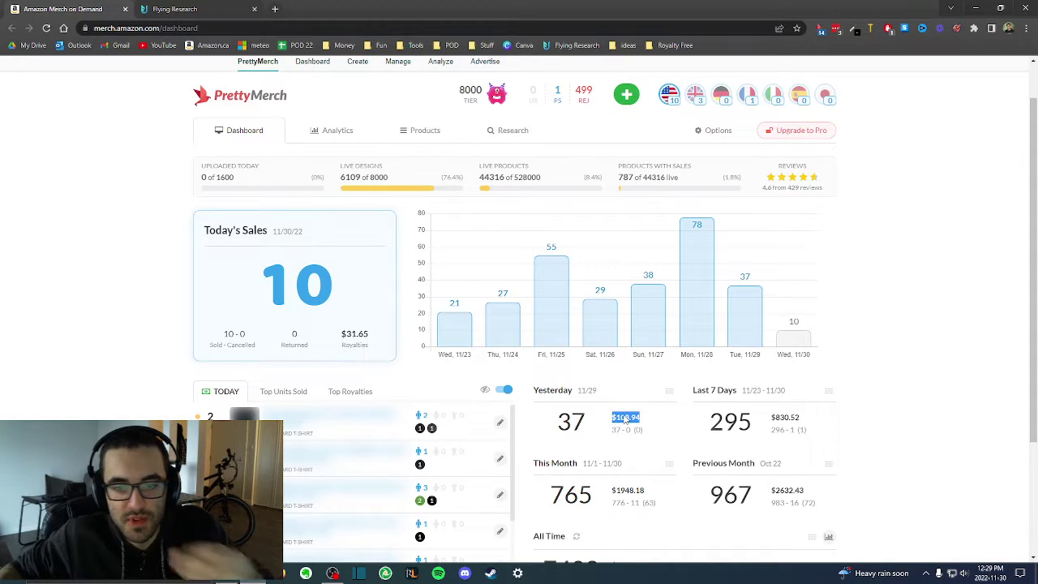
pyautogui.scroll(-2, 637, 415)
pyautogui.scroll(-1, 637, 415)
pyautogui.doubleClick(625, 337)
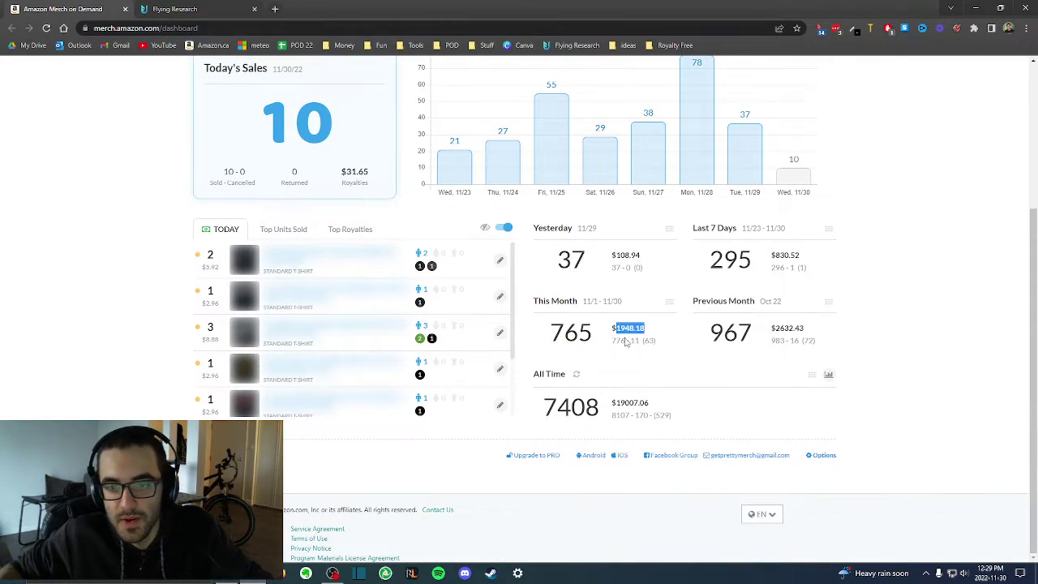
pyautogui.doubleClick(628, 403)
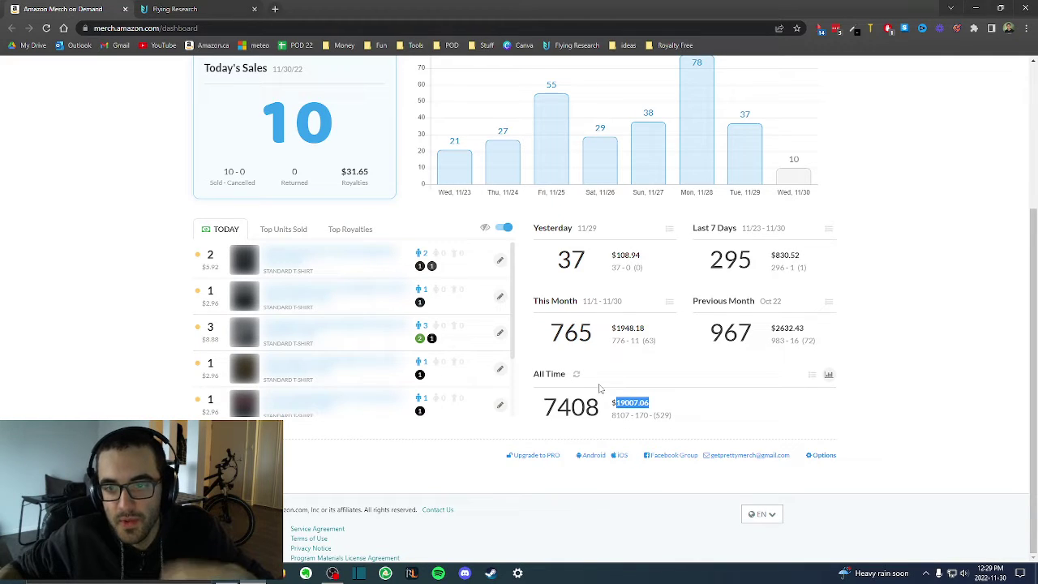
# - Compare the dashboard's royalties for yesterday, the last 7 days, this month, the previous month and all time
pyautogui.scroll(1, 612, 376)
pyautogui.scroll(3, 612, 376)
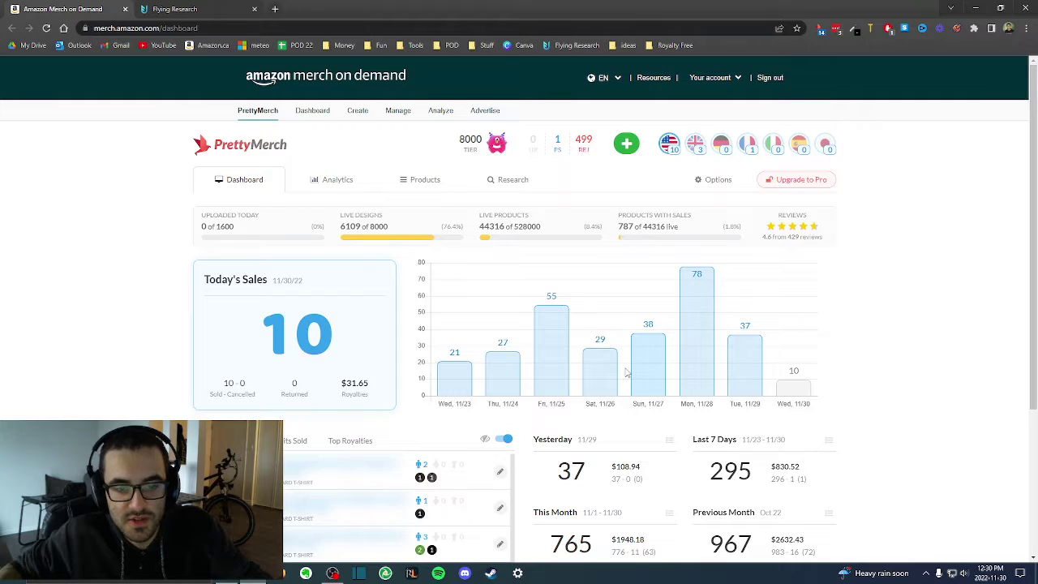
pyautogui.scroll(-3, 626, 372)
pyautogui.doubleClick(625, 332)
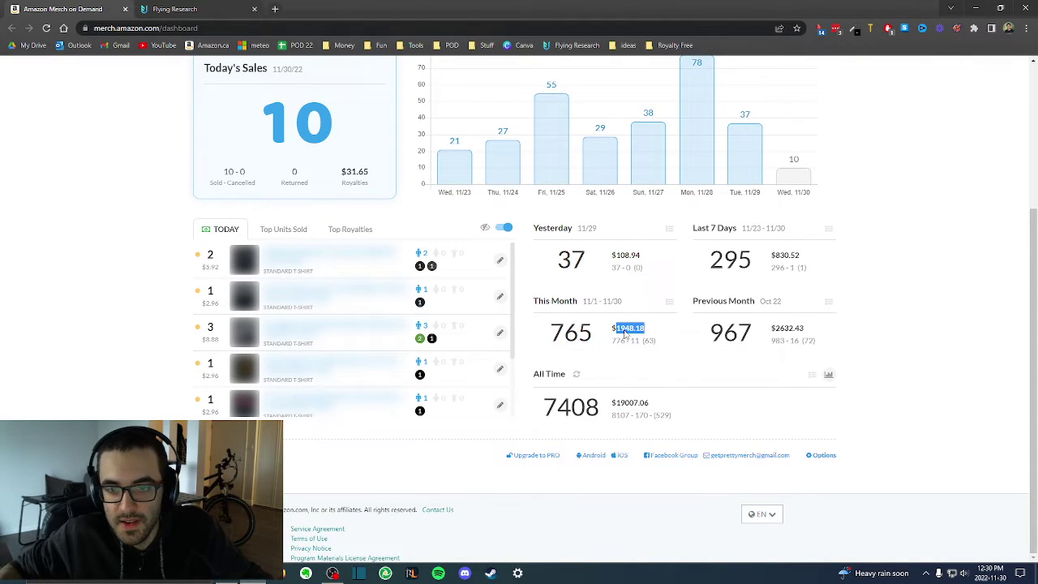
pyautogui.click(789, 298)
pyautogui.doubleClick(783, 255)
pyautogui.tripleClick(626, 255)
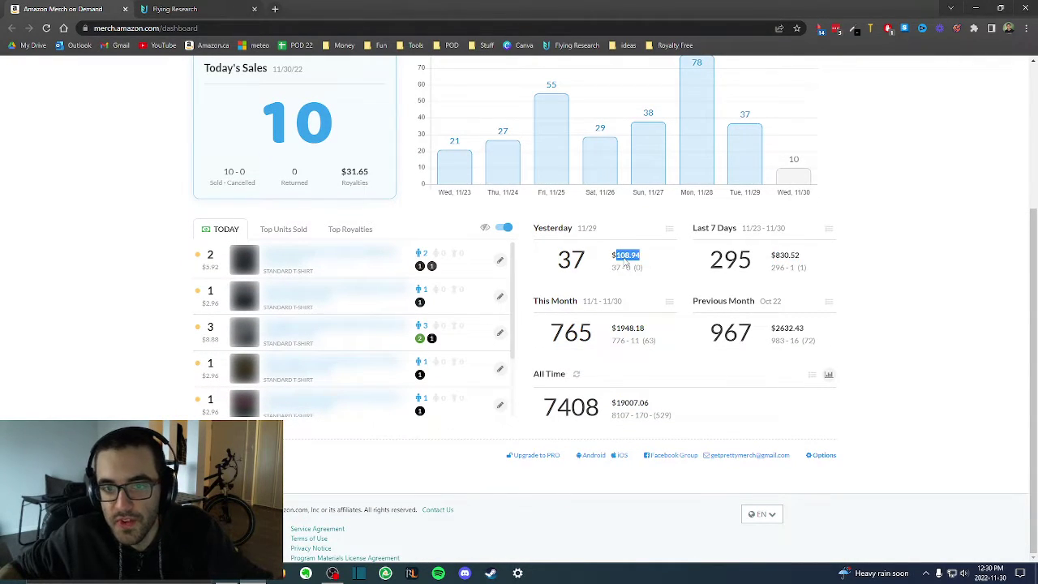
pyautogui.doubleClick(630, 403)
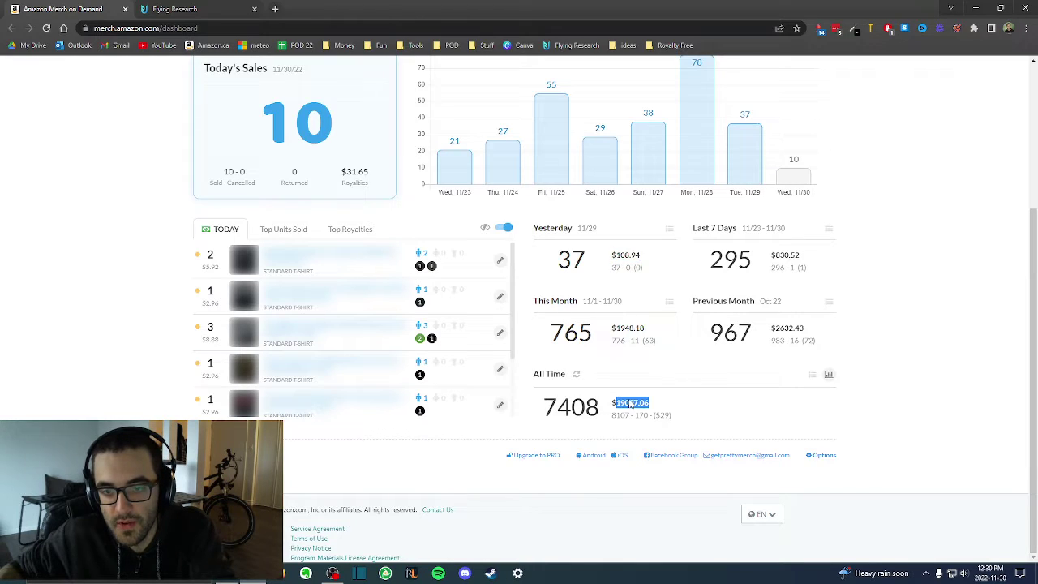
pyautogui.doubleClick(624, 328)
pyautogui.doubleClick(619, 255)
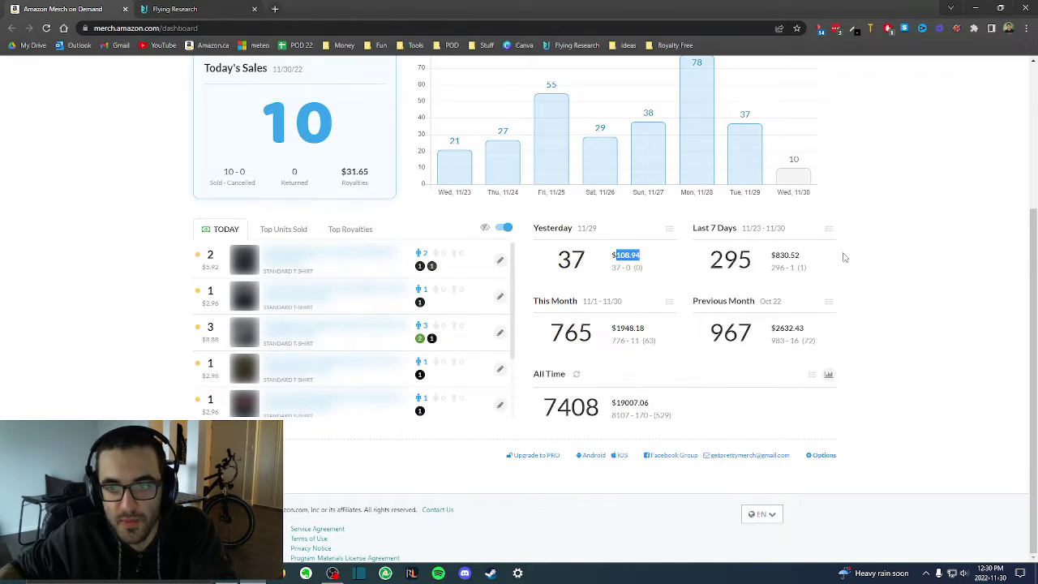
pyautogui.doubleClick(783, 256)
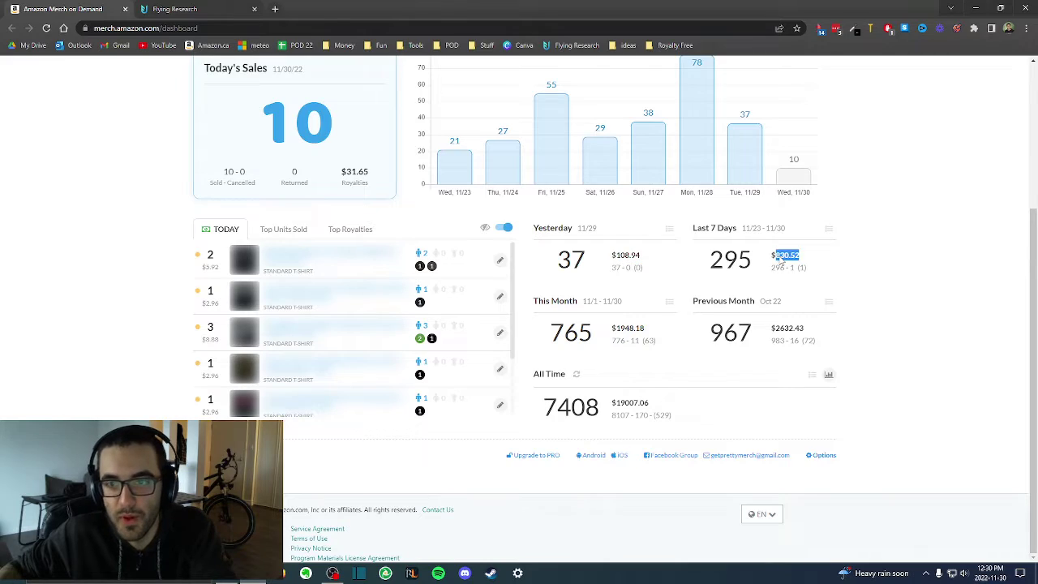
pyautogui.doubleClick(787, 328)
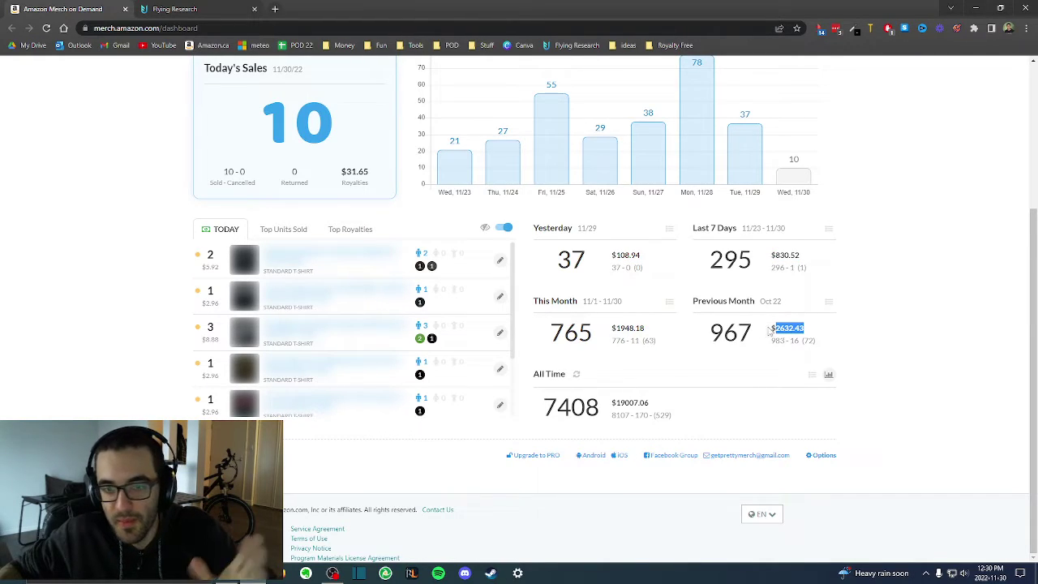
pyautogui.click(631, 411)
pyautogui.scroll(3, 630, 410)
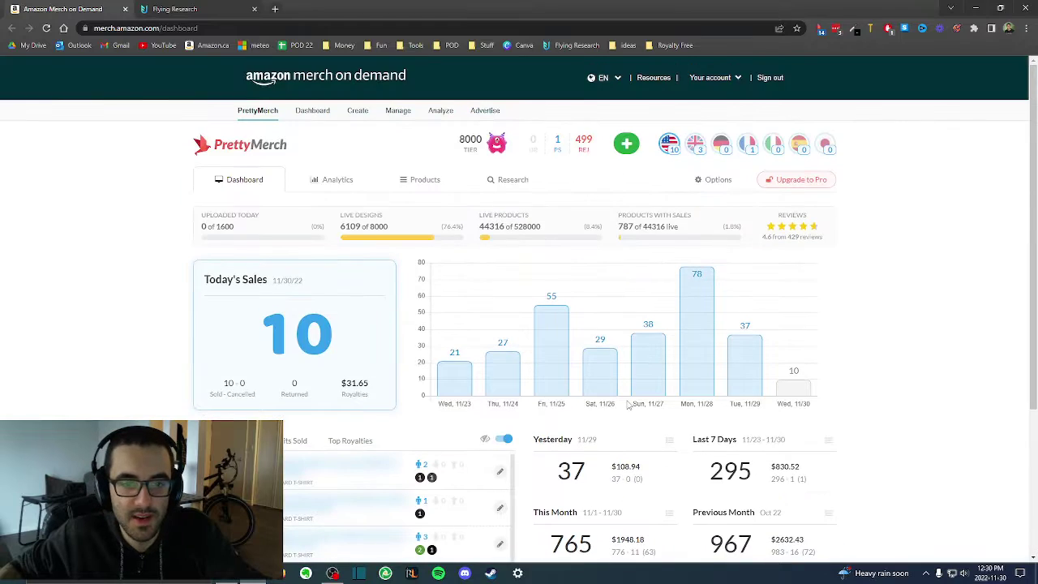
pyautogui.scroll(-3, 629, 406)
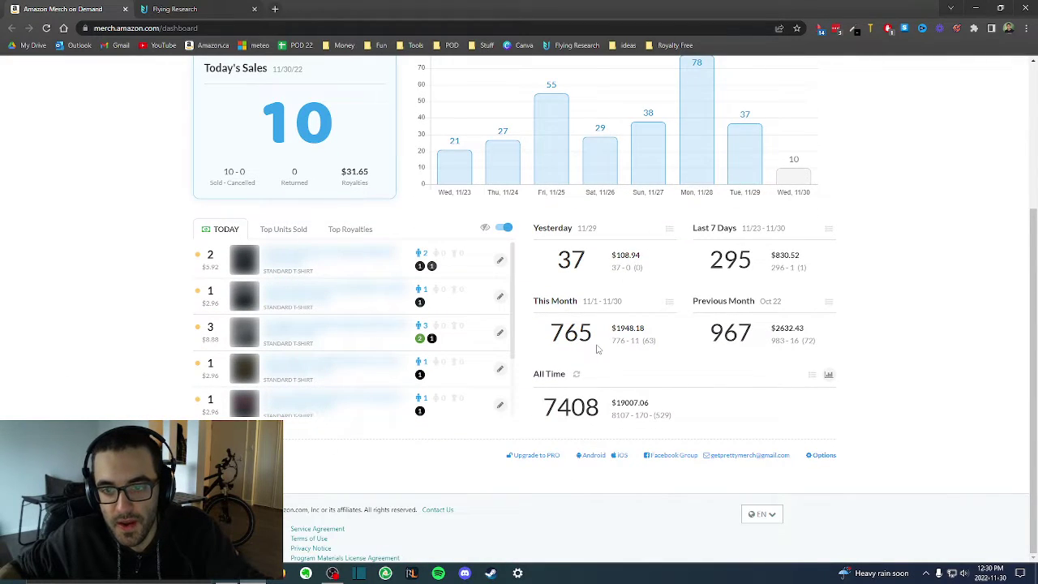
pyautogui.scroll(3, 598, 348)
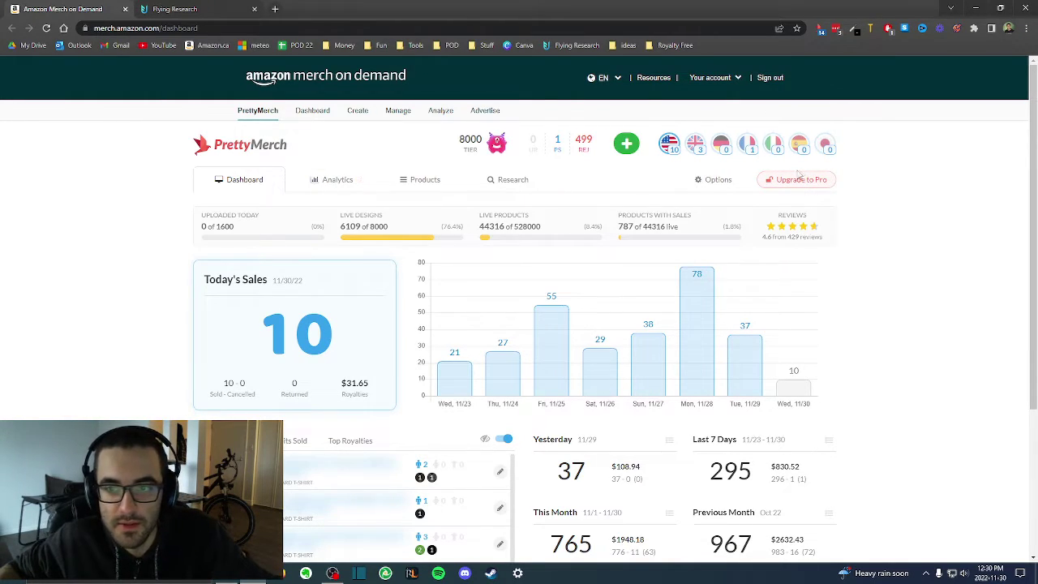
# - Look through PrettyMerch's sales analysis options and product management list, and return to the sales dashboard
pyautogui.click(320, 179)
pyautogui.scroll(-2, 445, 289)
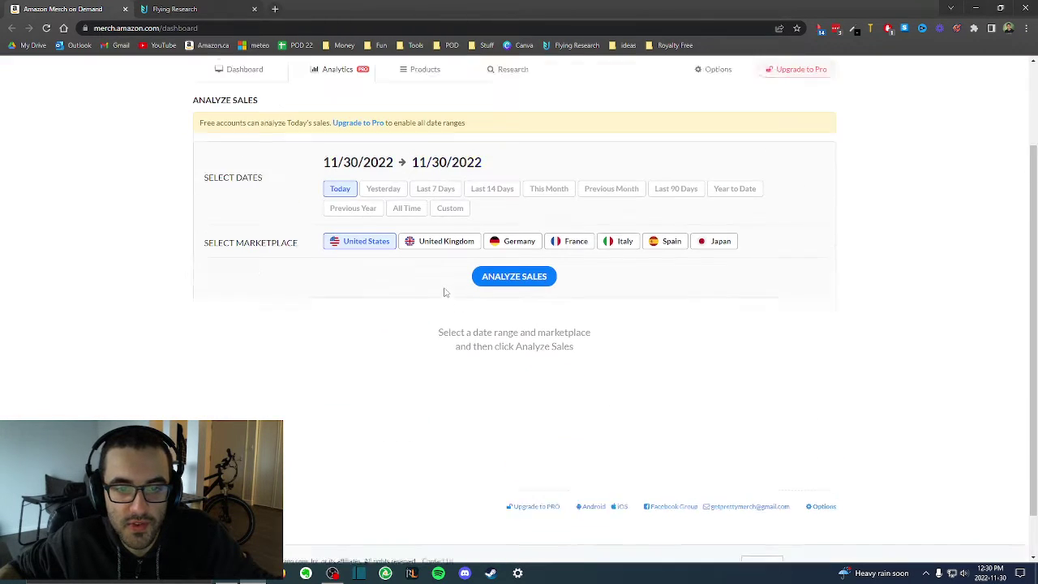
pyautogui.scroll(2, 441, 243)
pyautogui.click(405, 190)
pyautogui.scroll(-4, 473, 399)
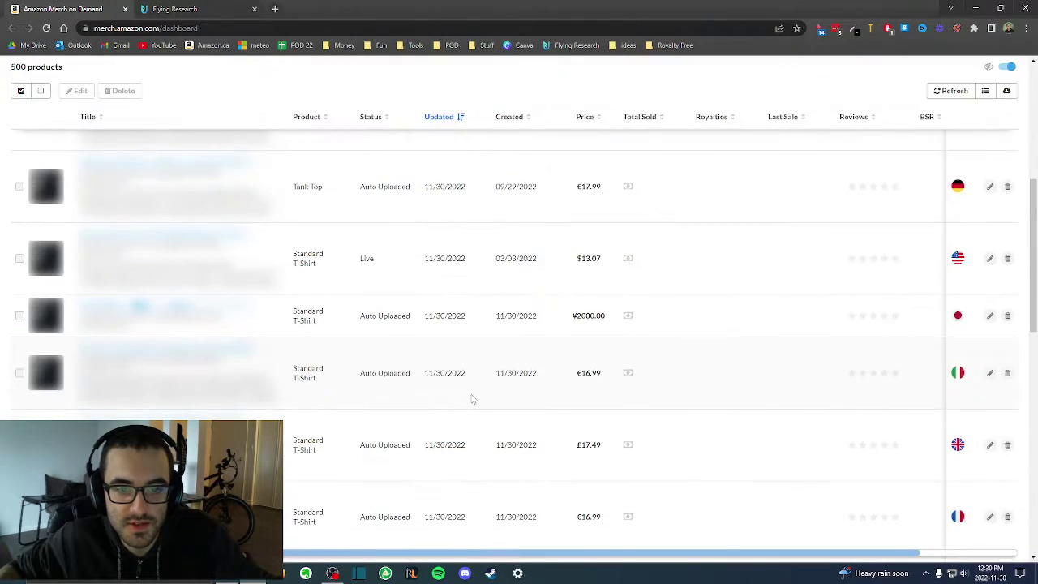
pyautogui.scroll(4, 478, 398)
pyautogui.scroll(-2, 350, 431)
pyautogui.scroll(2, 405, 324)
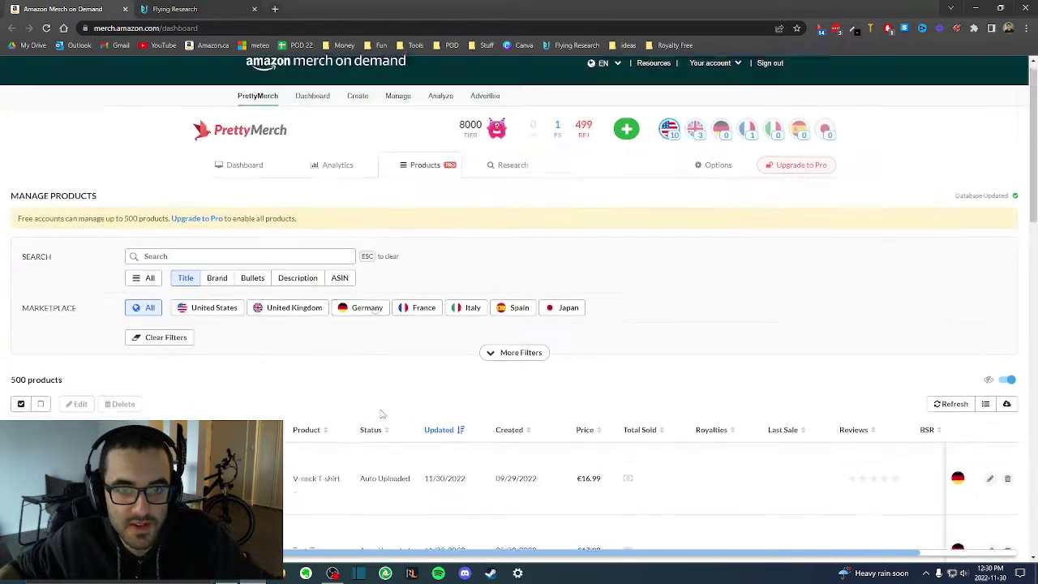
pyautogui.click(230, 195)
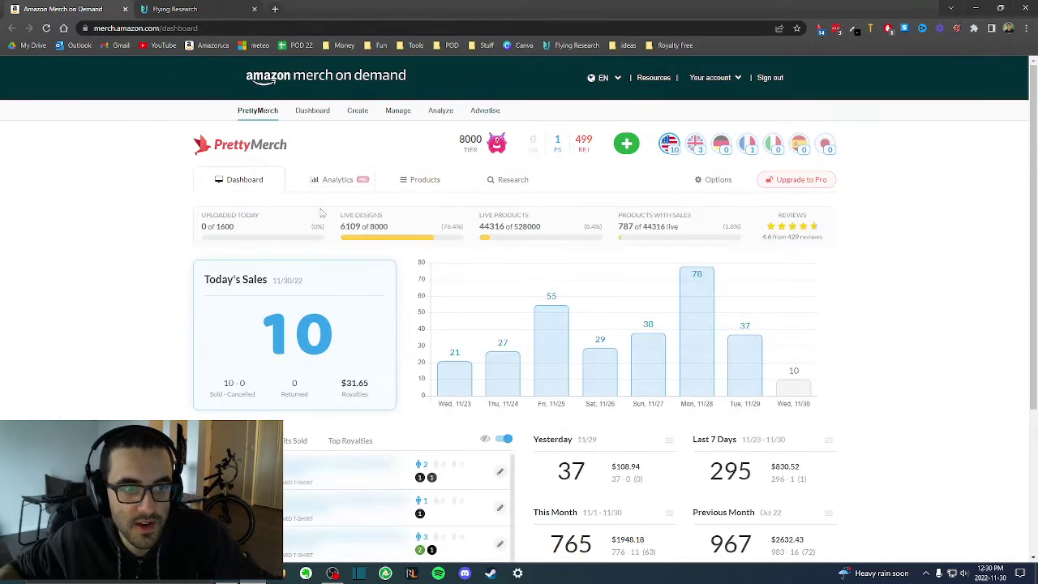
pyautogui.scroll(-3, 541, 370)
pyautogui.scroll(3, 542, 369)
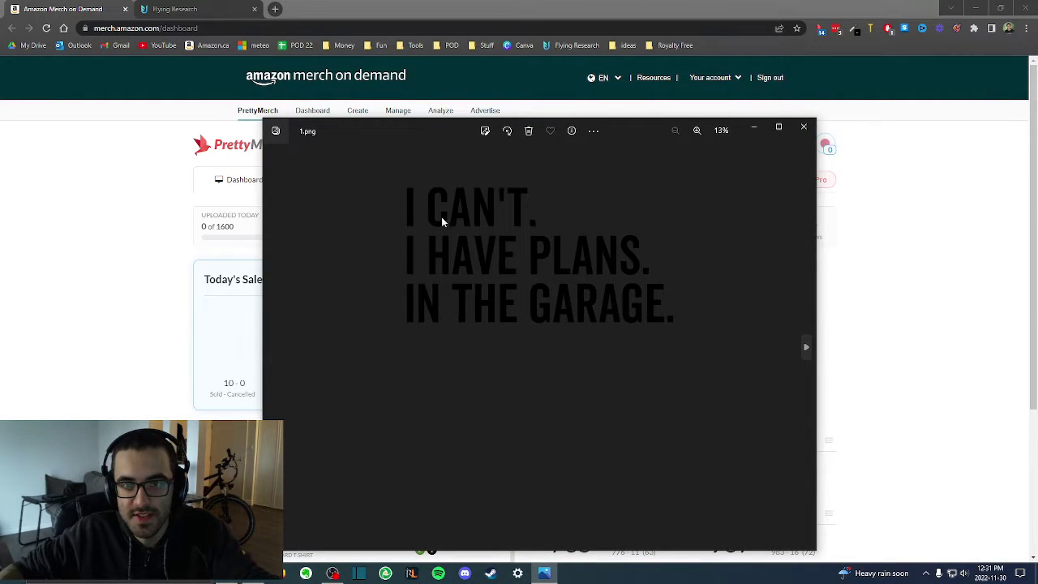
# - Compare the black and white versions of the garage design, 1.png and 2.png, and close the image viewer
pyautogui.click(805, 347)
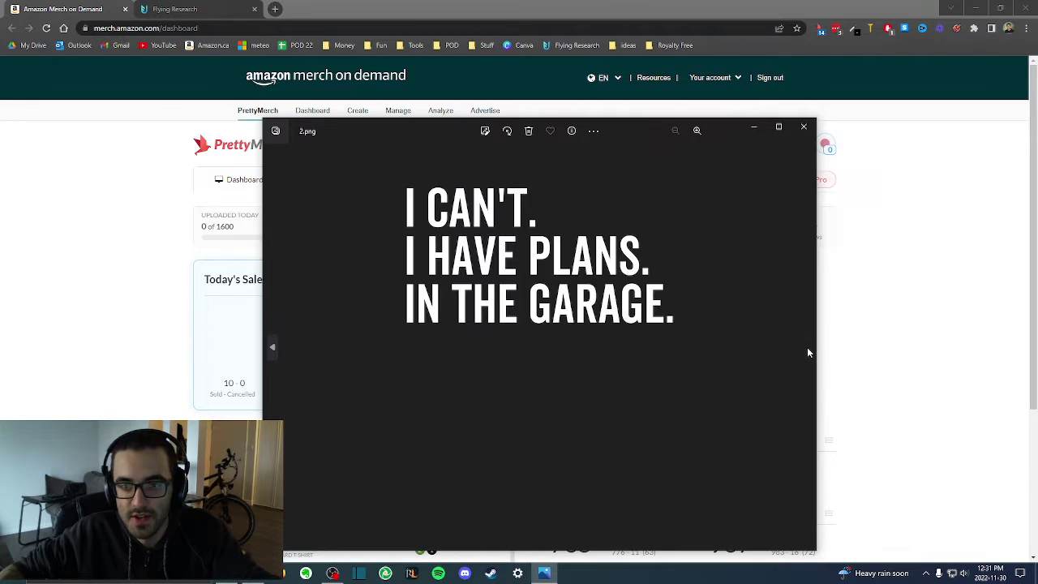
pyautogui.click(273, 349)
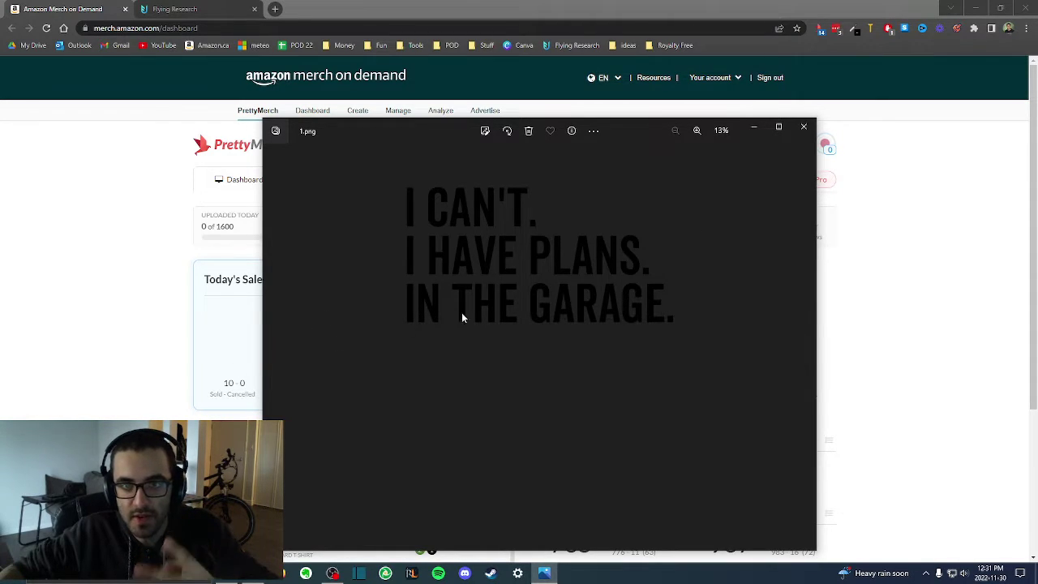
pyautogui.click(807, 358)
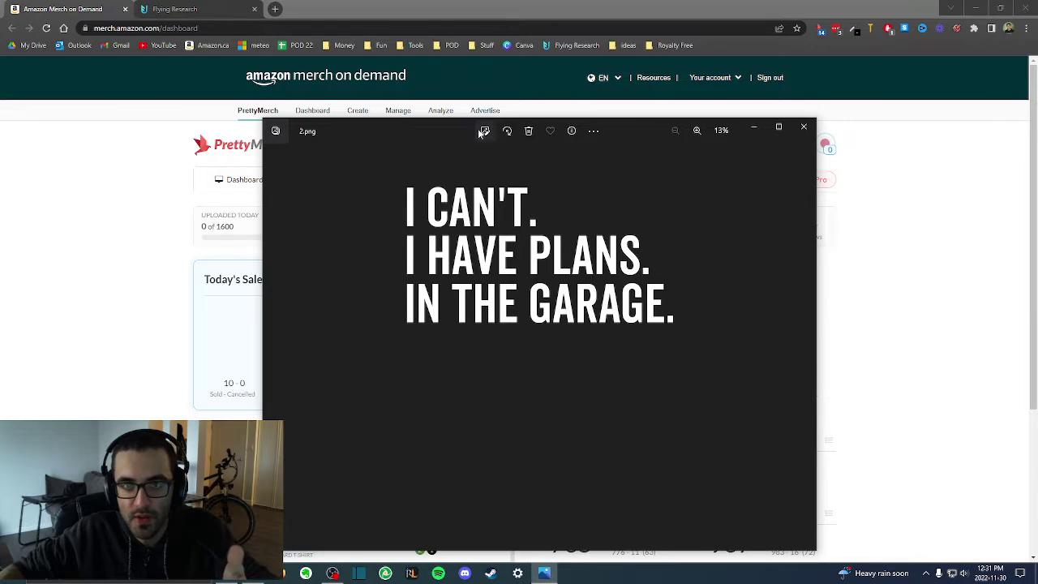
pyautogui.moveTo(447, 135); pyautogui.dragTo(579, 152)
pyautogui.hotkey('alt', 'F4')
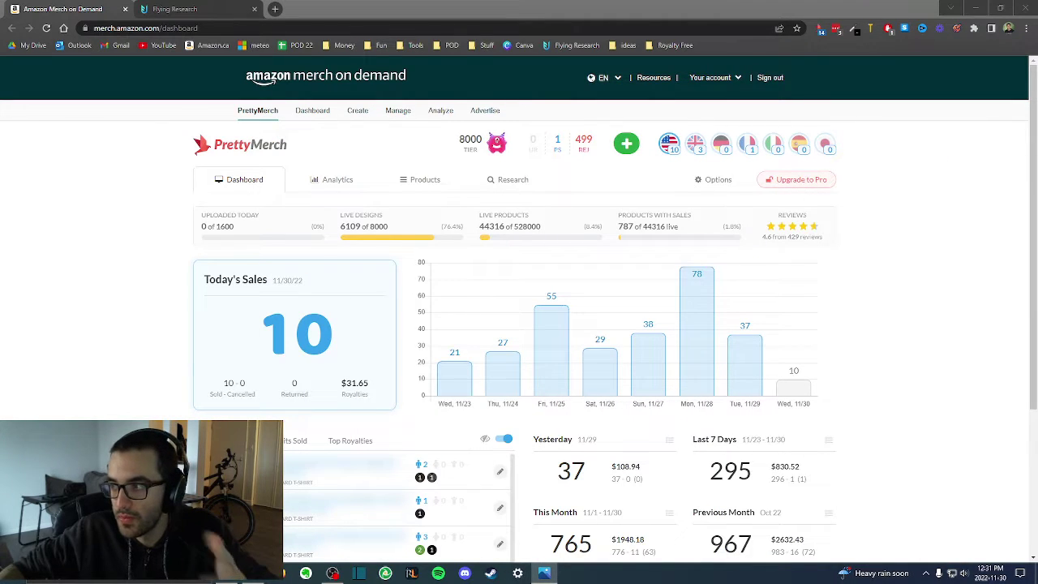
# - Open two new product creation pages in separate browser tabs from the PrettyMerch dashboard
pyautogui.click(942, 296)
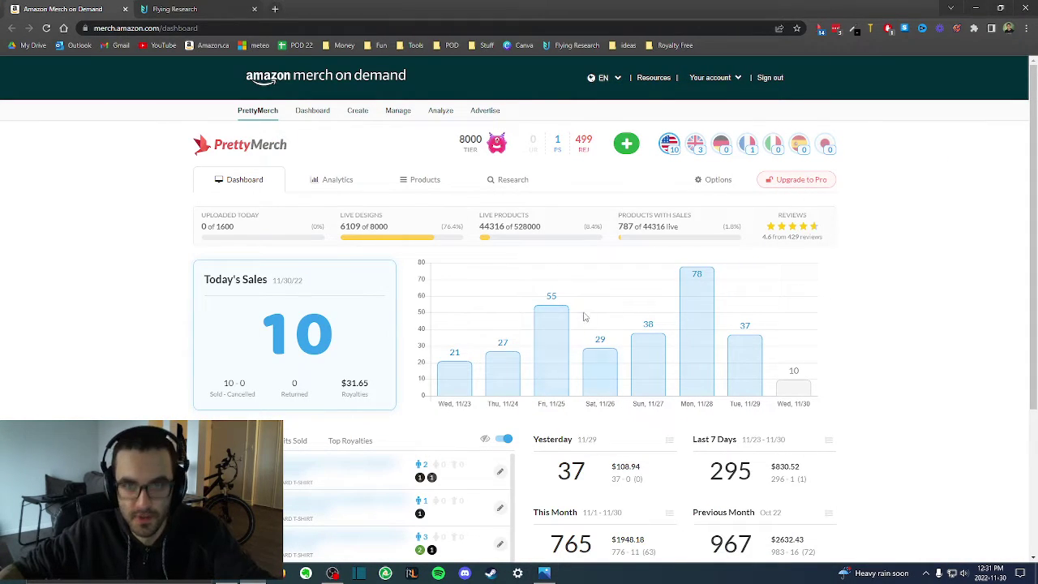
pyautogui.click(625, 142)
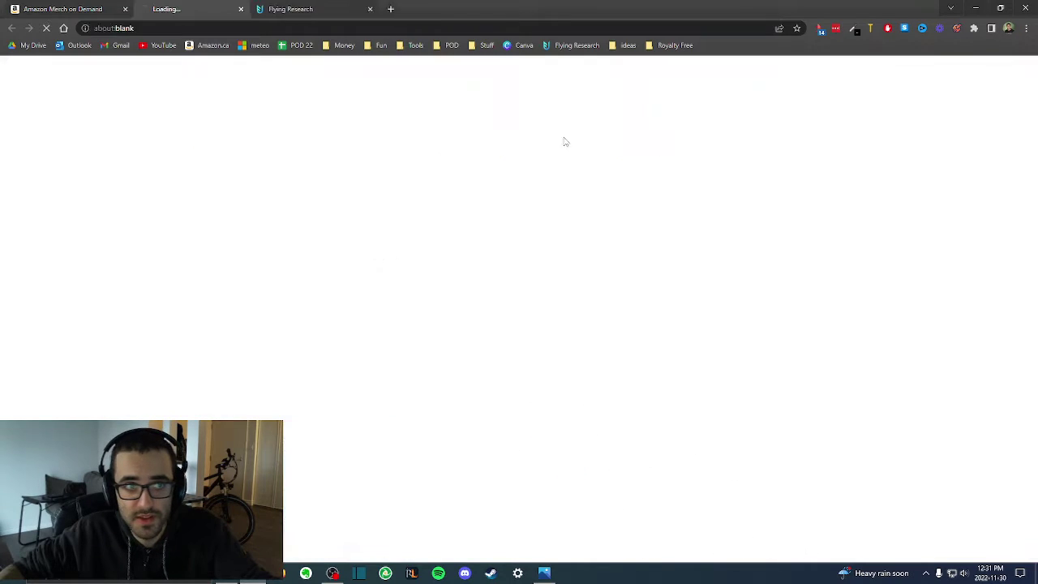
pyautogui.hotkey('ctrl', 'shift', 'Tab')
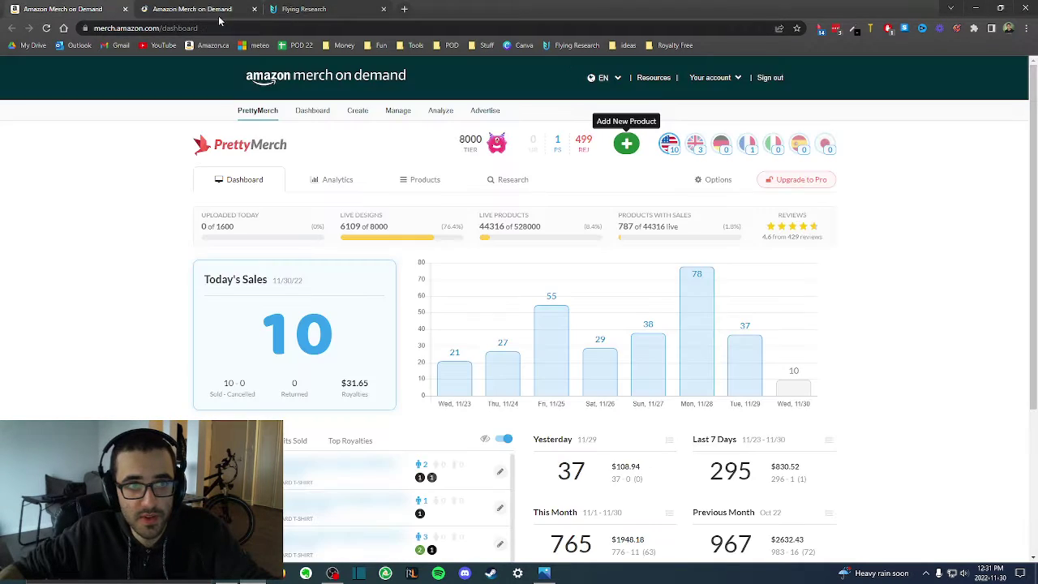
pyautogui.click(627, 144)
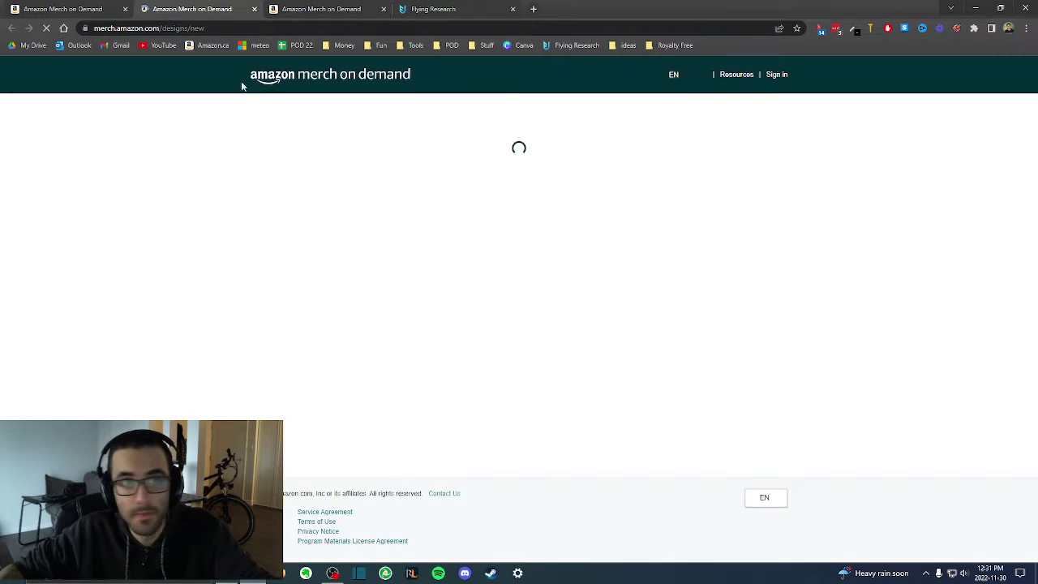
# - Upload 1.png from the Downloads folder in File Explorer as the artwork on the first product creation page
pyautogui.hotkey('alt', 'Tab')
pyautogui.moveTo(922, 173); pyautogui.dragTo(899, 182)
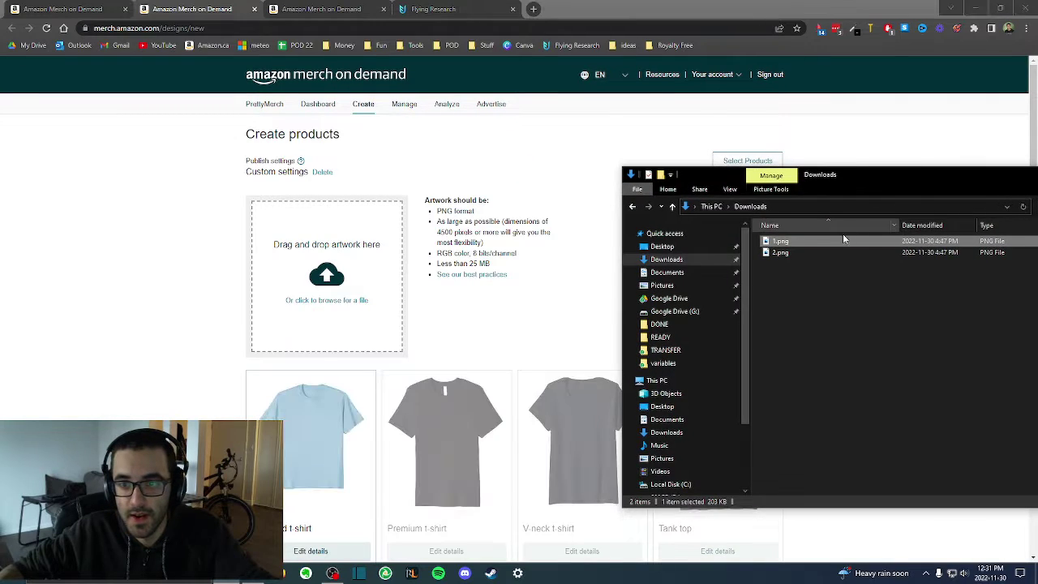
pyautogui.moveTo(842, 233); pyautogui.dragTo(314, 278)
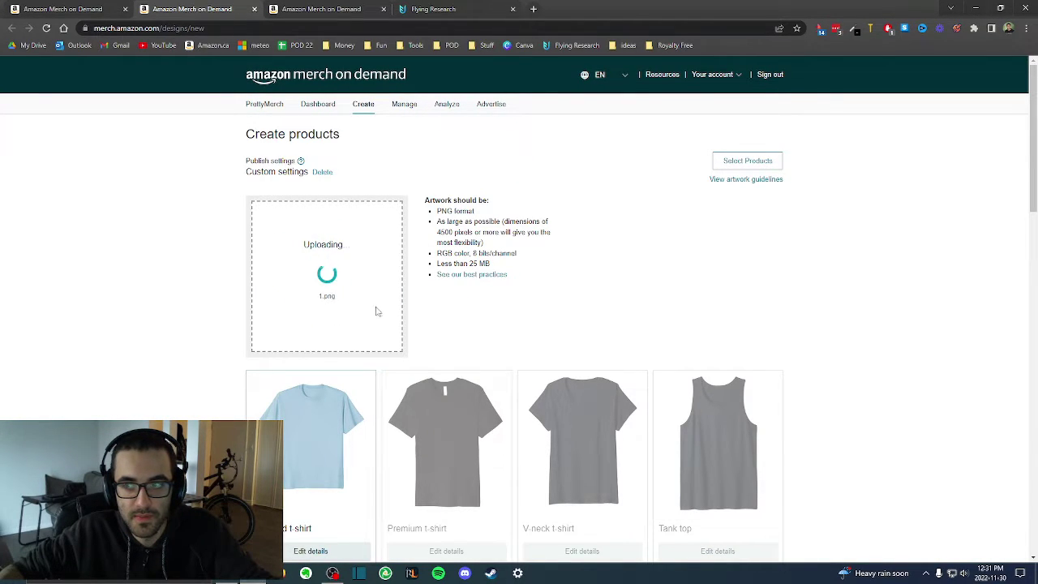
# - Upload 2.png from the Downloads folder as the artwork on the second product creation page
pyautogui.click(321, 9)
pyautogui.hotkey('alt', 'Tab')
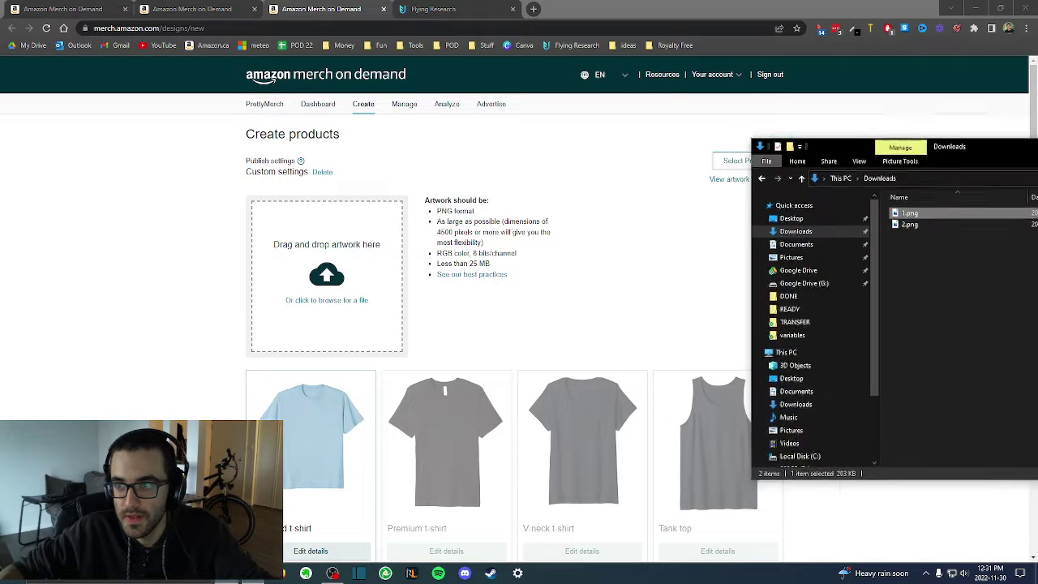
pyautogui.moveTo(991, 200); pyautogui.dragTo(335, 262)
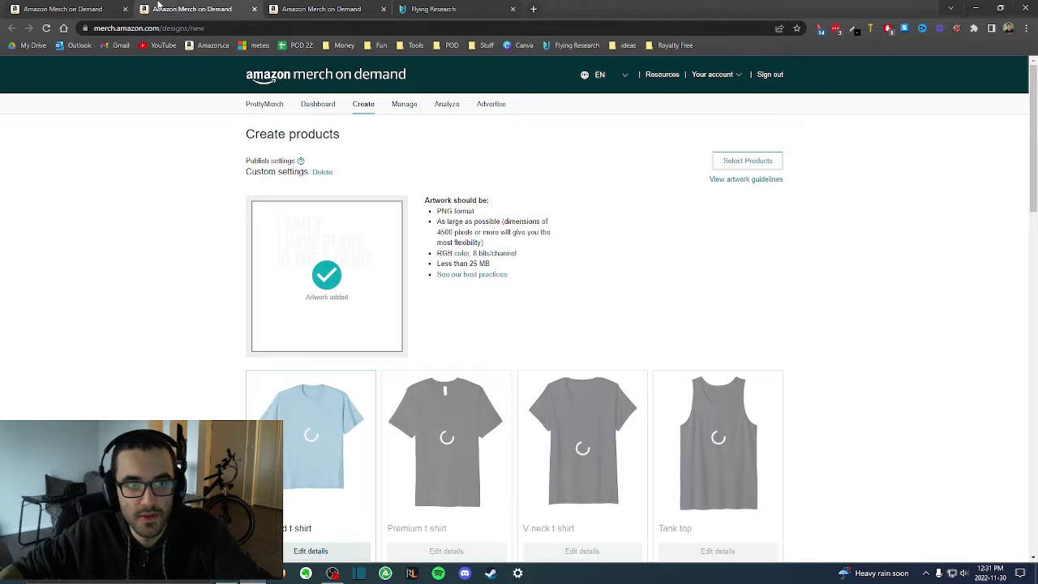
# - Check the uploaded artwork and product previews on both the black-text and white-text creation pages
pyautogui.scroll(-2, 292, 254)
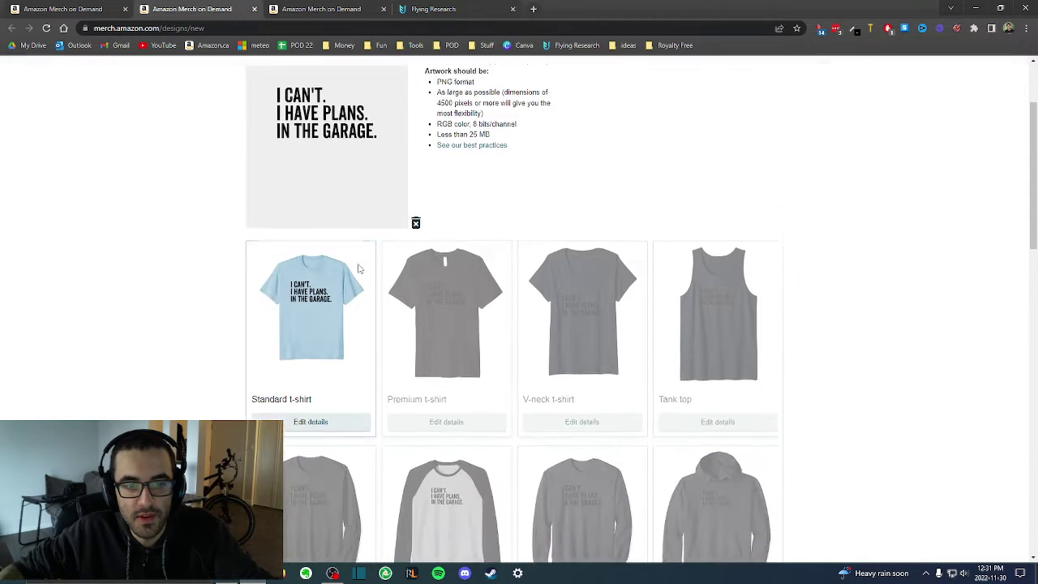
pyautogui.scroll(2, 311, 263)
pyautogui.hotkey('ctrl', 'Tab')
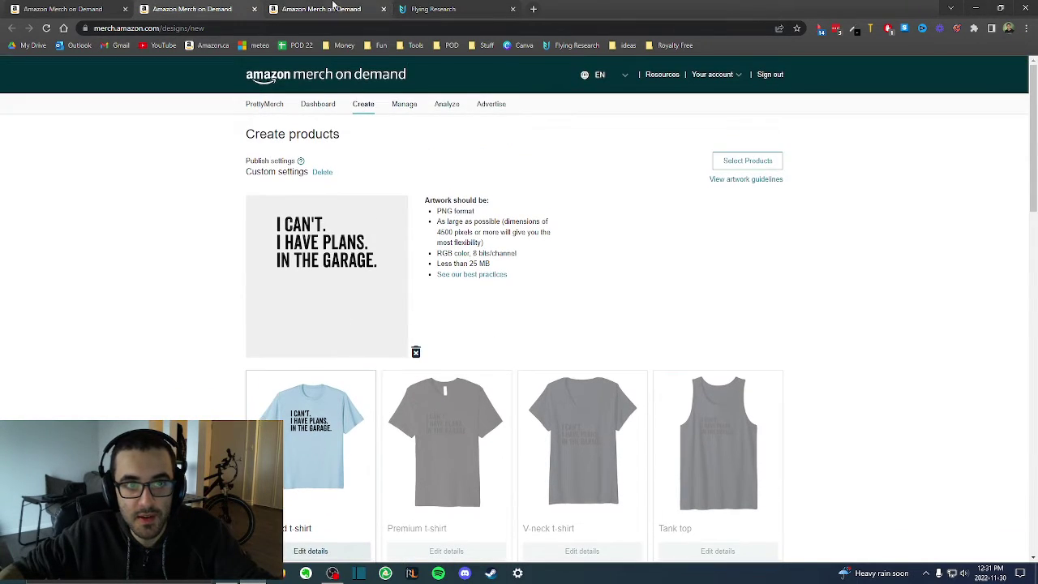
pyautogui.scroll(-2, 421, 340)
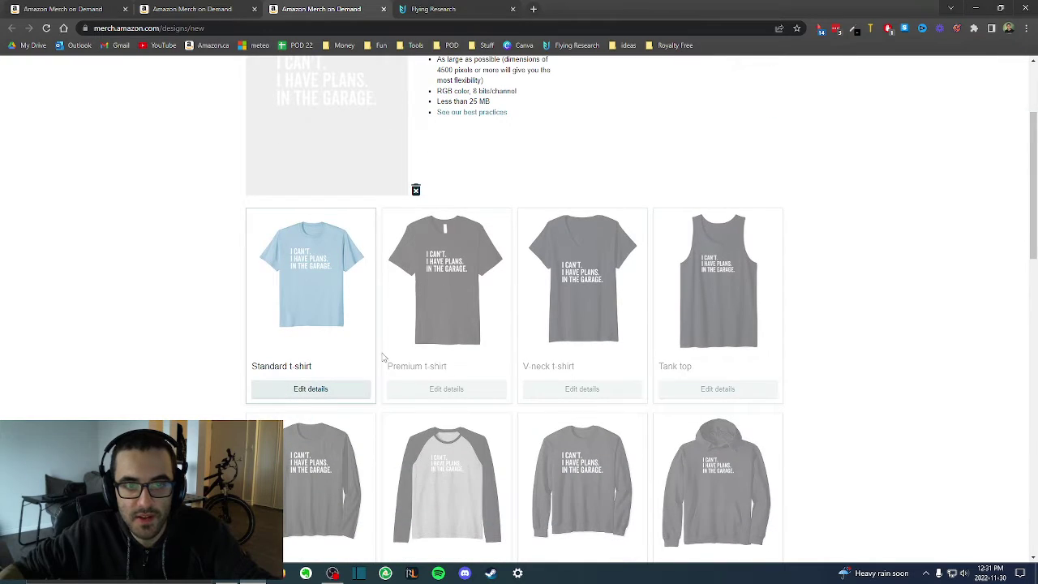
pyautogui.scroll(2, 383, 357)
pyautogui.hotkey('ctrl', 'shift', 'Tab')
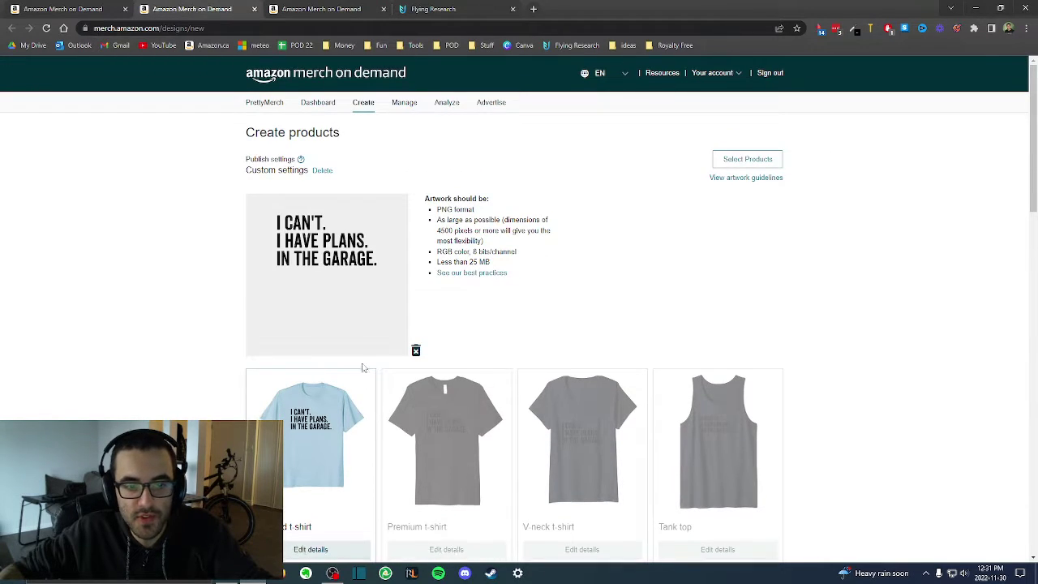
# - Open the Standard t-shirt details on both the black-text and white-text product pages
pyautogui.scroll(-3, 363, 368)
pyautogui.click(311, 336)
pyautogui.scroll(-1, 324, 334)
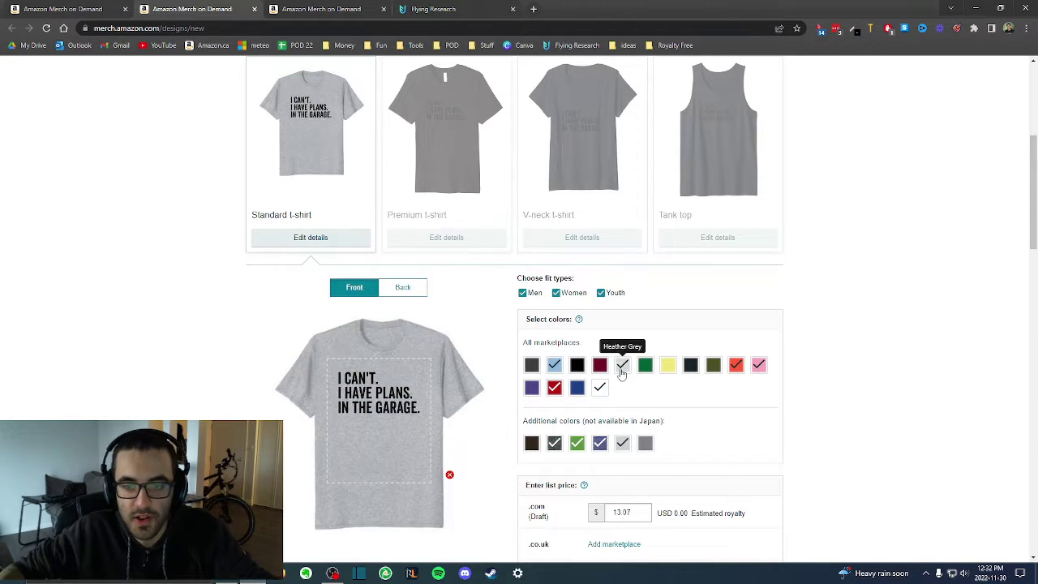
pyautogui.click(357, 10)
pyautogui.scroll(-2, 302, 381)
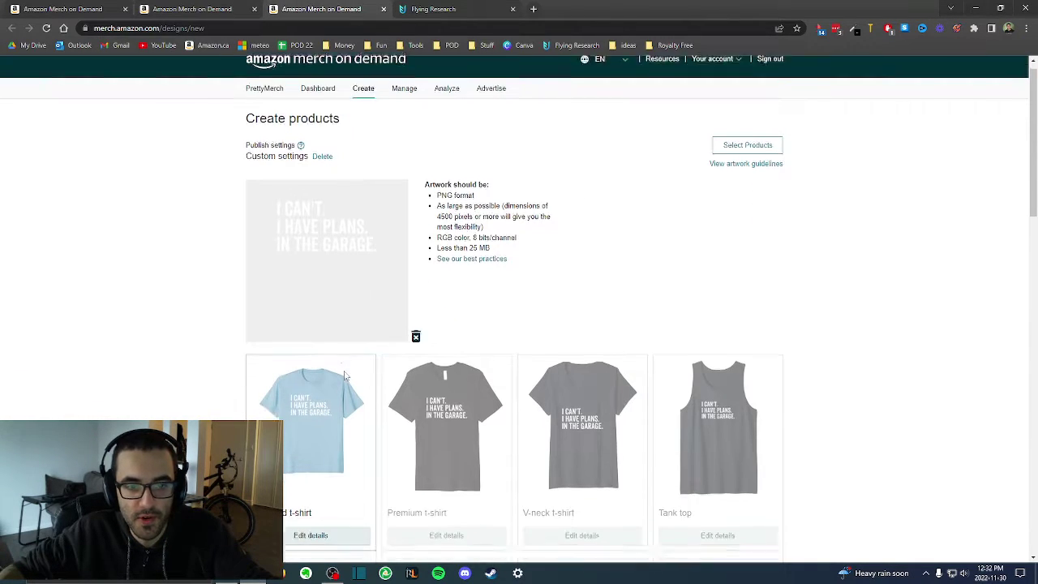
pyautogui.scroll(-2, 465, 335)
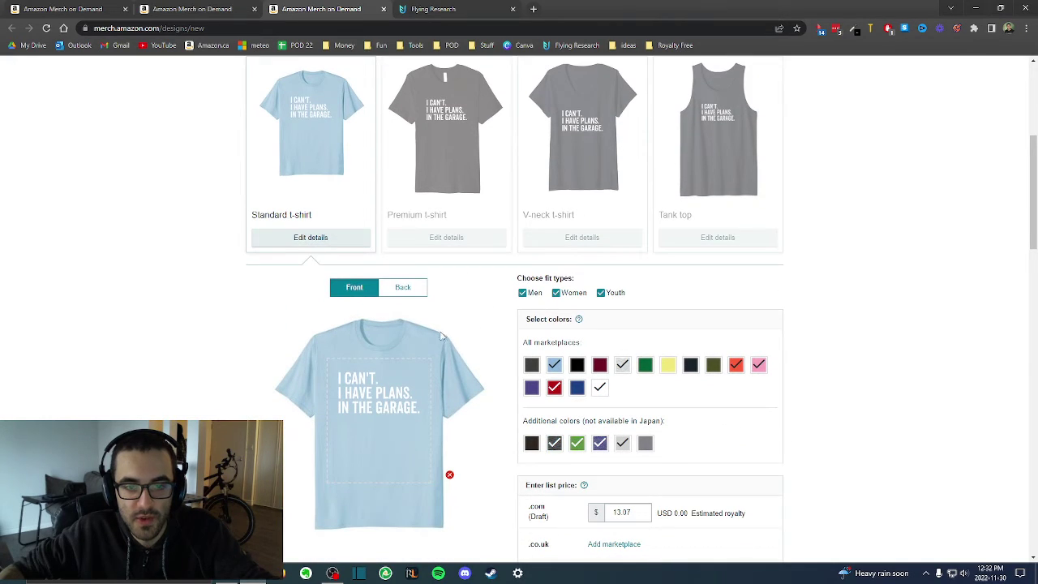
# - For the white-text shirt, deselect light blue, both light greys, pink, red and white; select dark grey, black, maroon, navy, royal blue and brown
pyautogui.click(622, 443)
pyautogui.click(531, 443)
pyautogui.click(599, 388)
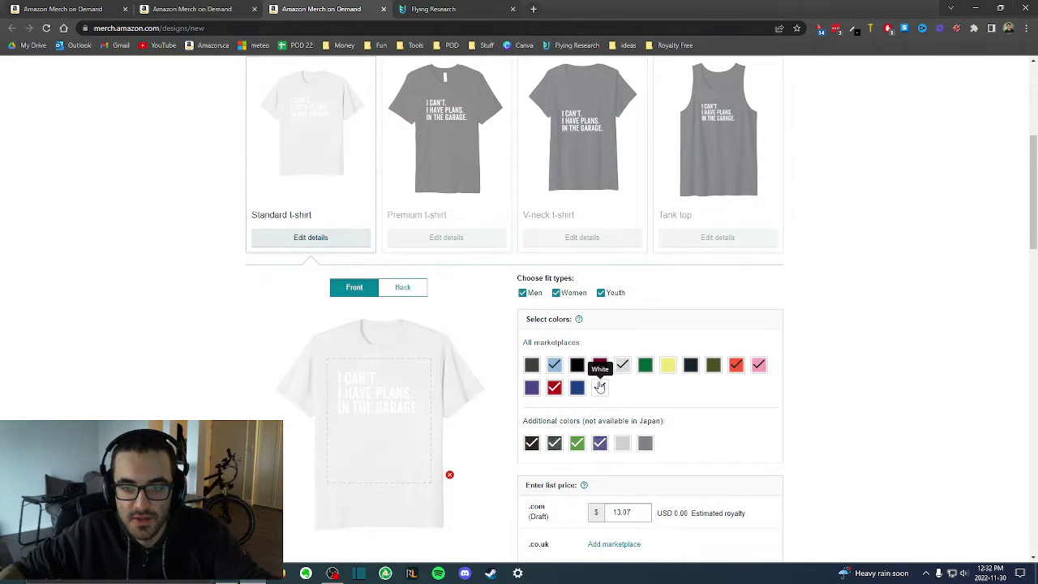
pyautogui.click(554, 365)
pyautogui.click(576, 365)
pyautogui.click(554, 387)
pyautogui.click(577, 387)
pyautogui.click(599, 365)
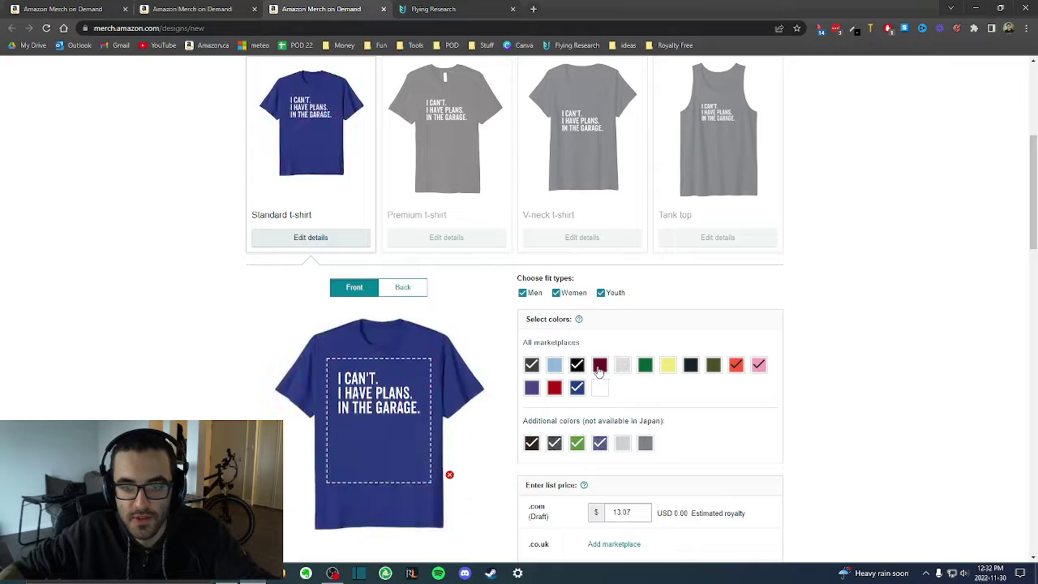
pyautogui.click(690, 365)
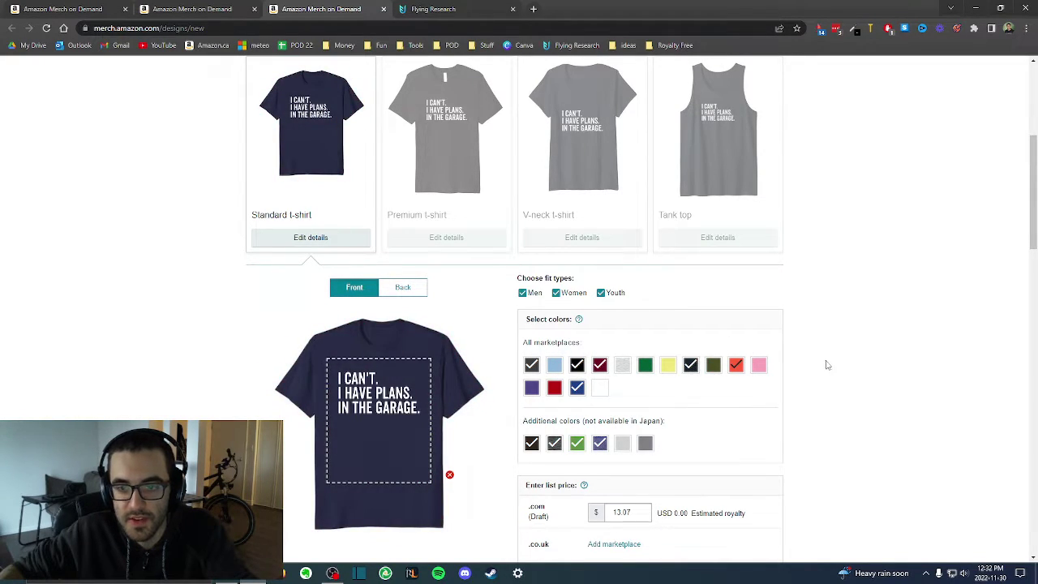
# - Compare the Standard t-shirt preview and color selection of the black-text design with those of the white-text version
pyautogui.click(242, 8)
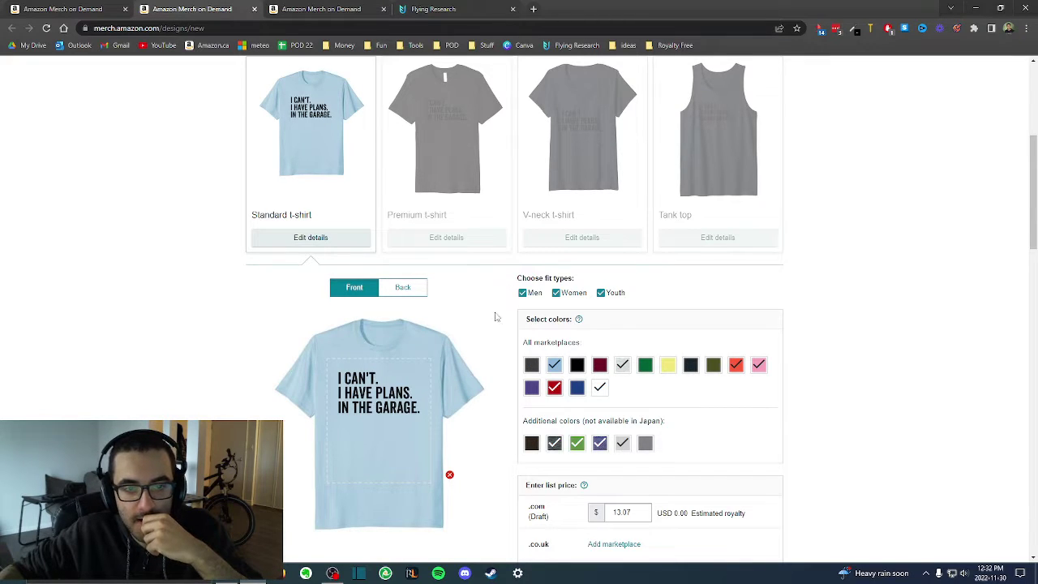
pyautogui.scroll(4, 496, 316)
pyautogui.scroll(-5, 524, 359)
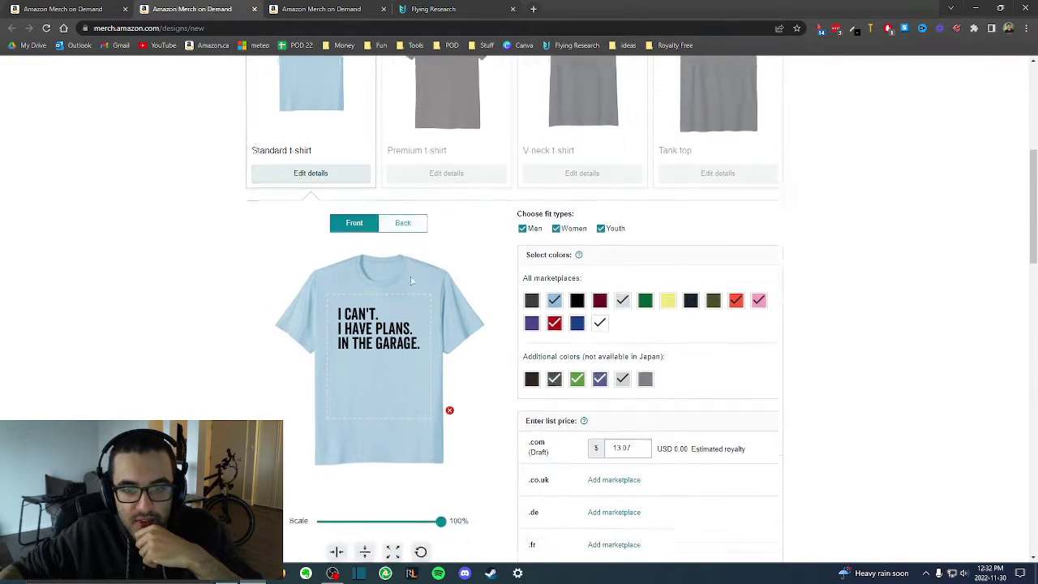
pyautogui.scroll(-1, 411, 281)
pyautogui.scroll(1, 601, 224)
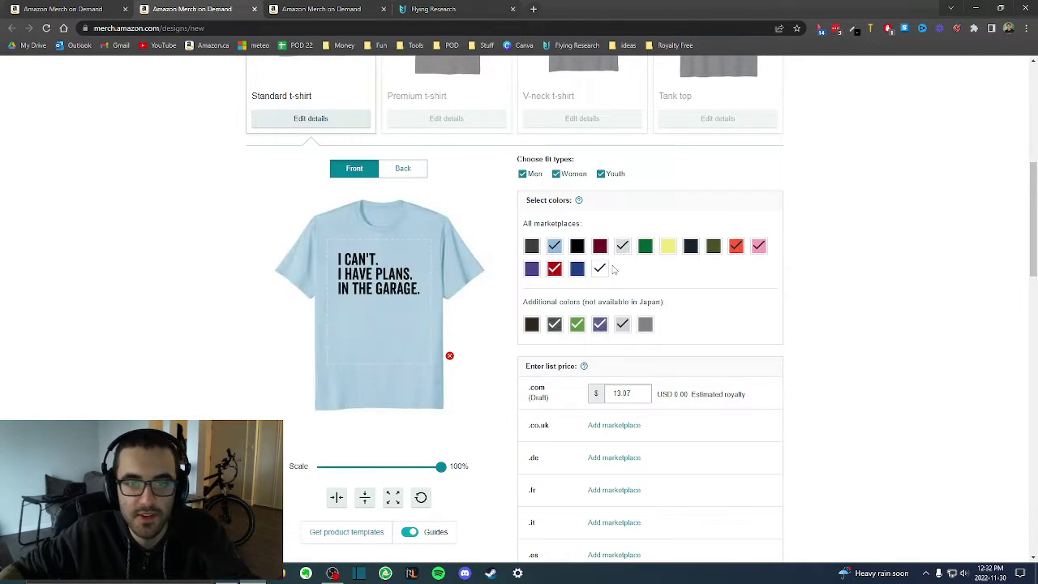
pyautogui.hotkey('ctrl', 'Tab')
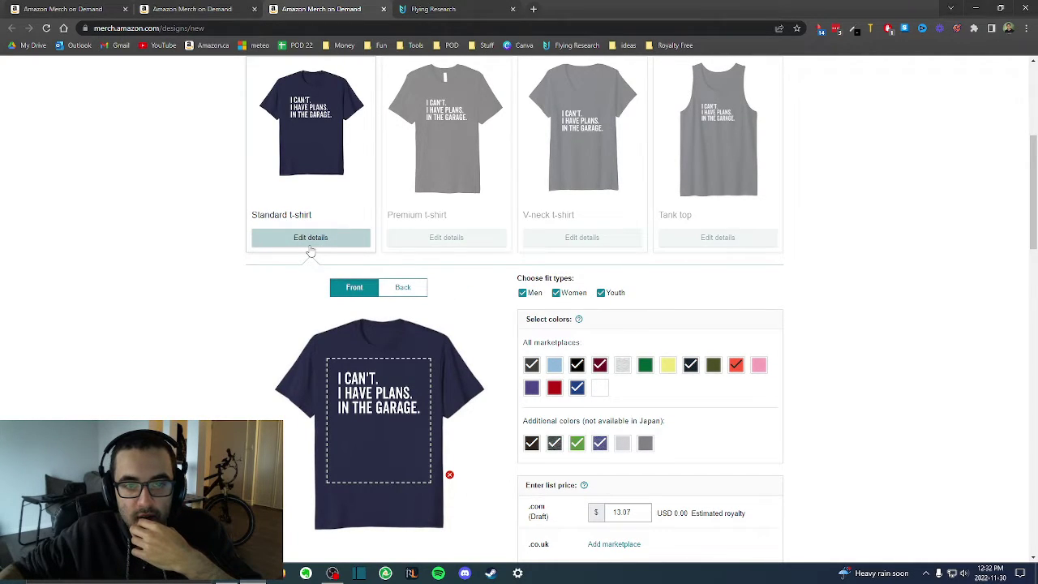
pyautogui.click(309, 245)
pyautogui.click(195, 8)
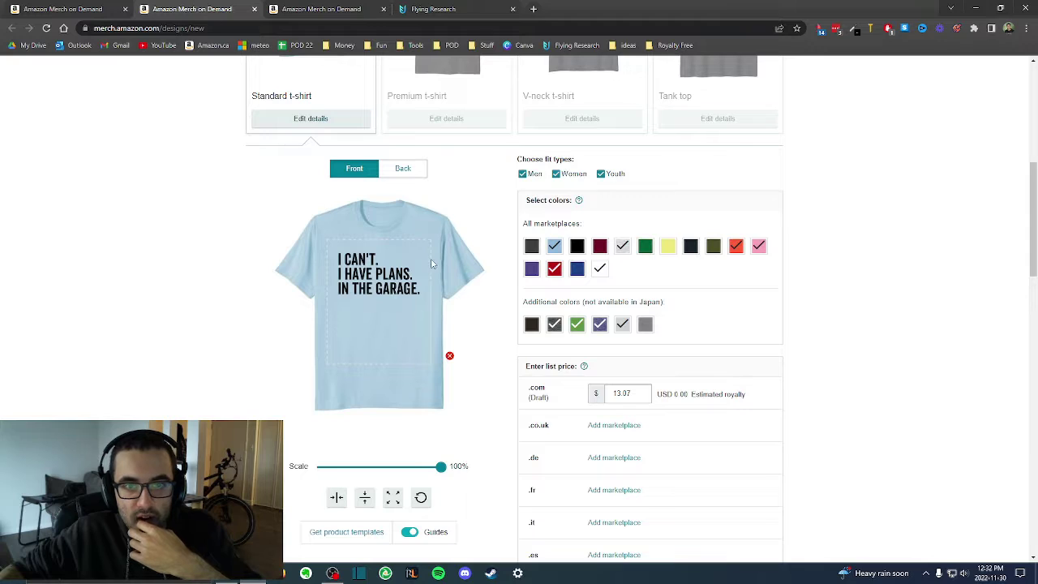
pyautogui.scroll(2, 432, 263)
pyautogui.click(295, 282)
pyautogui.click(295, 282)
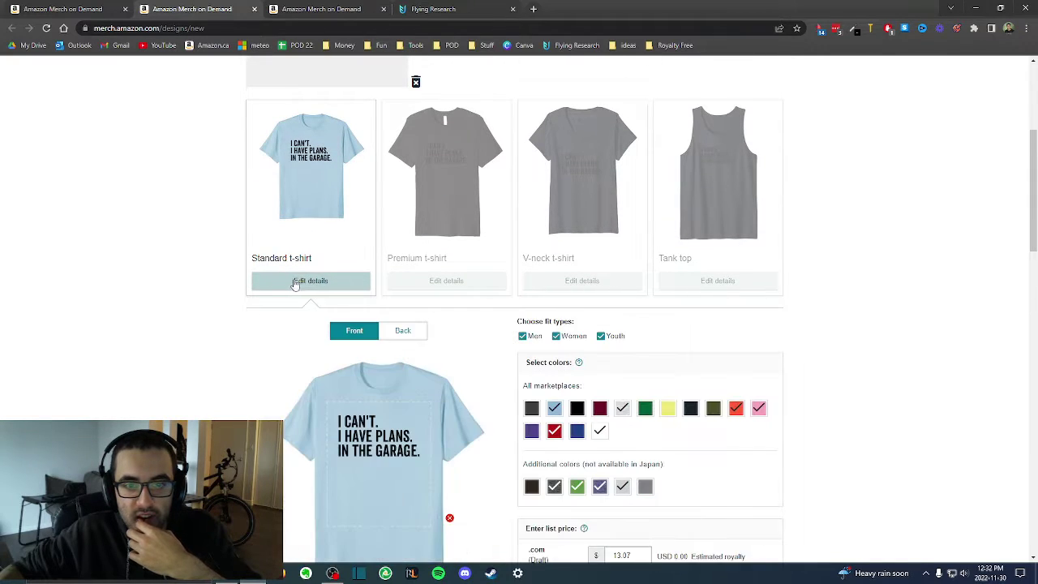
pyautogui.scroll(-1, 420, 357)
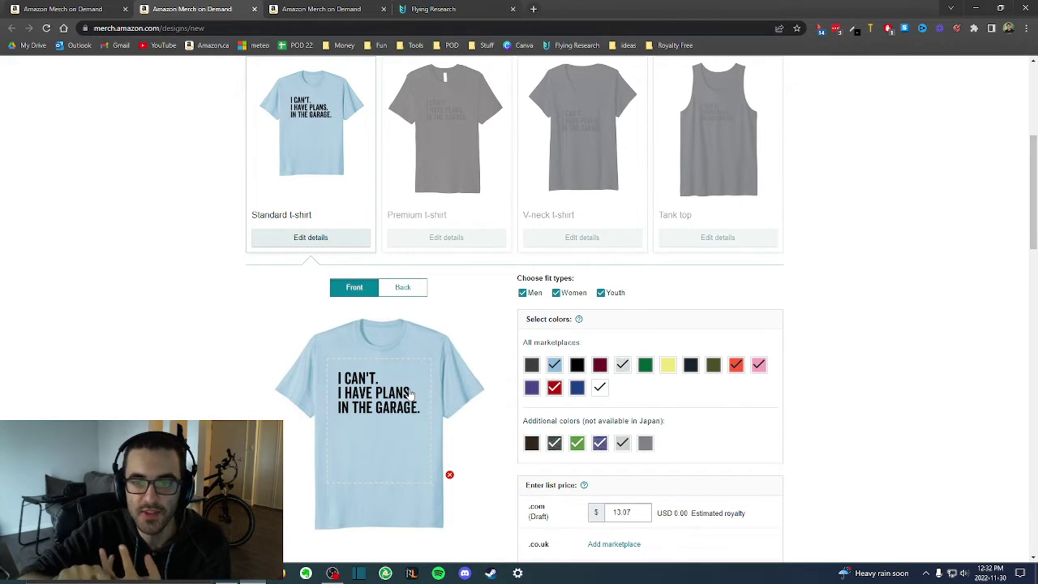
# - Exclude the Youth fit type from the Standard t-shirt on both the black-text and white-text product pages
pyautogui.click(601, 292)
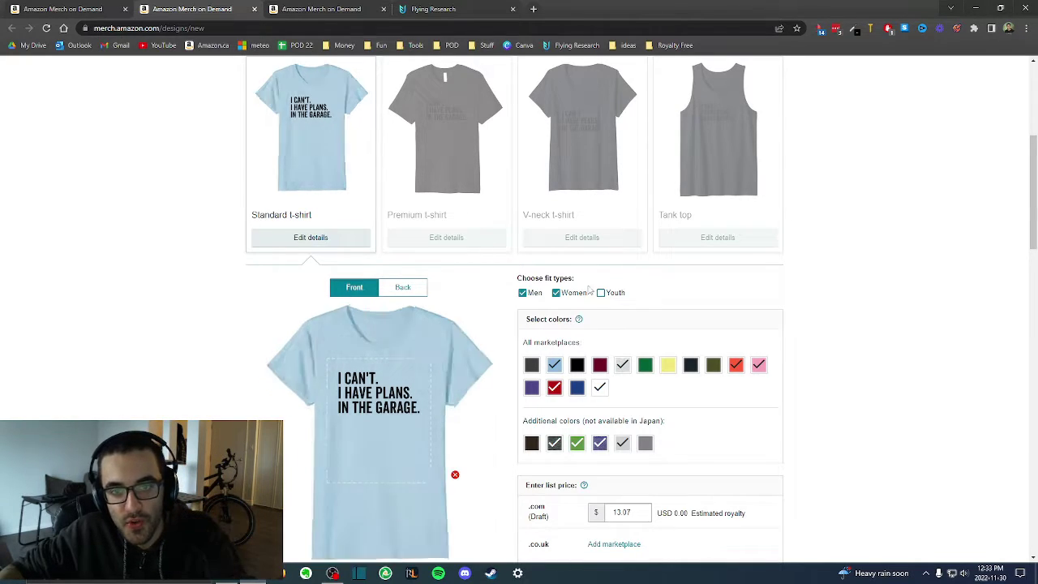
pyautogui.click(329, 9)
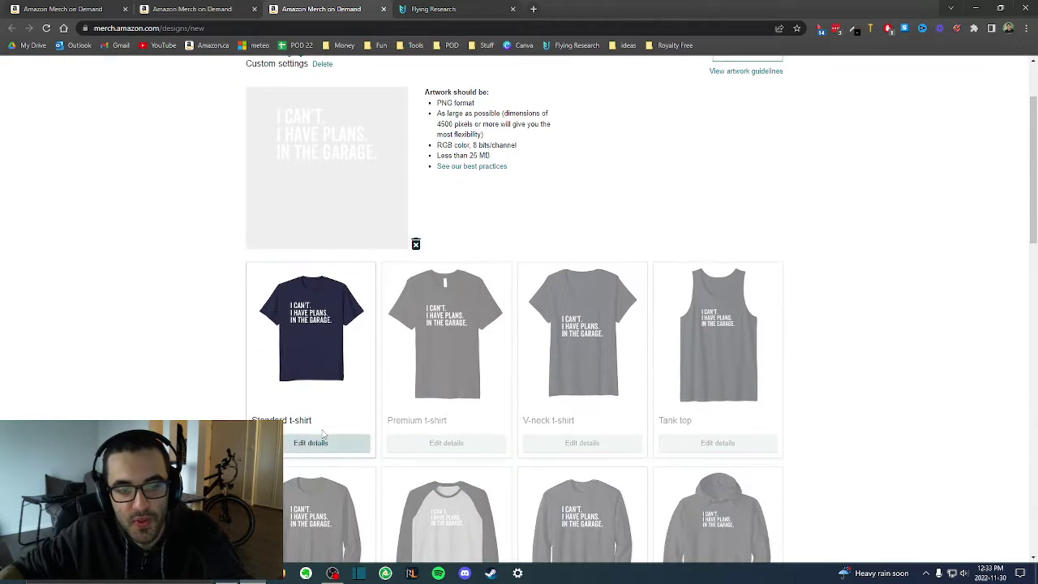
pyautogui.click(318, 452)
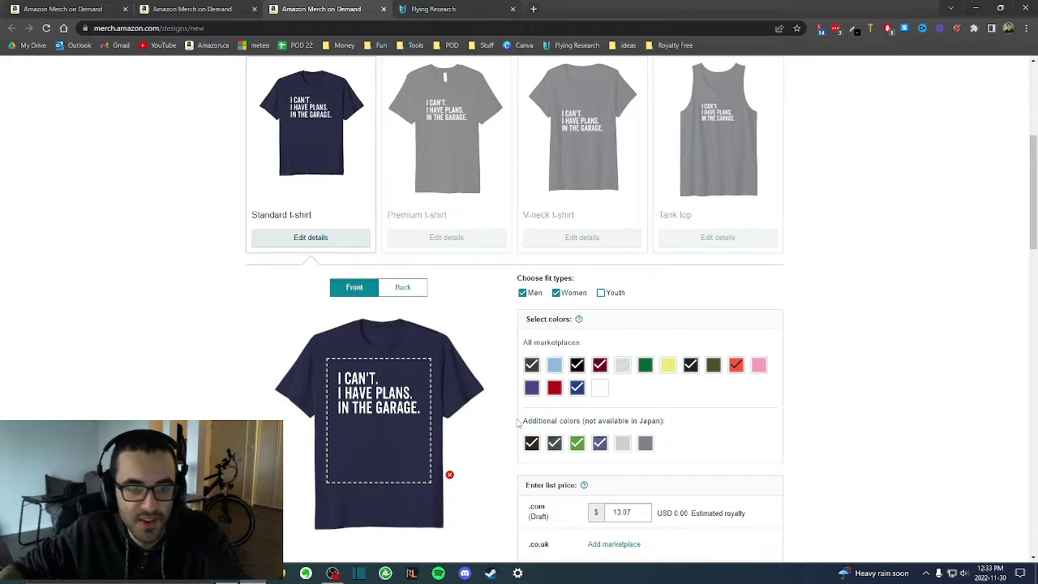
# - Re-enable the Youth fit type for the black-text Standard t-shirt and collapse its details
pyautogui.click(197, 9)
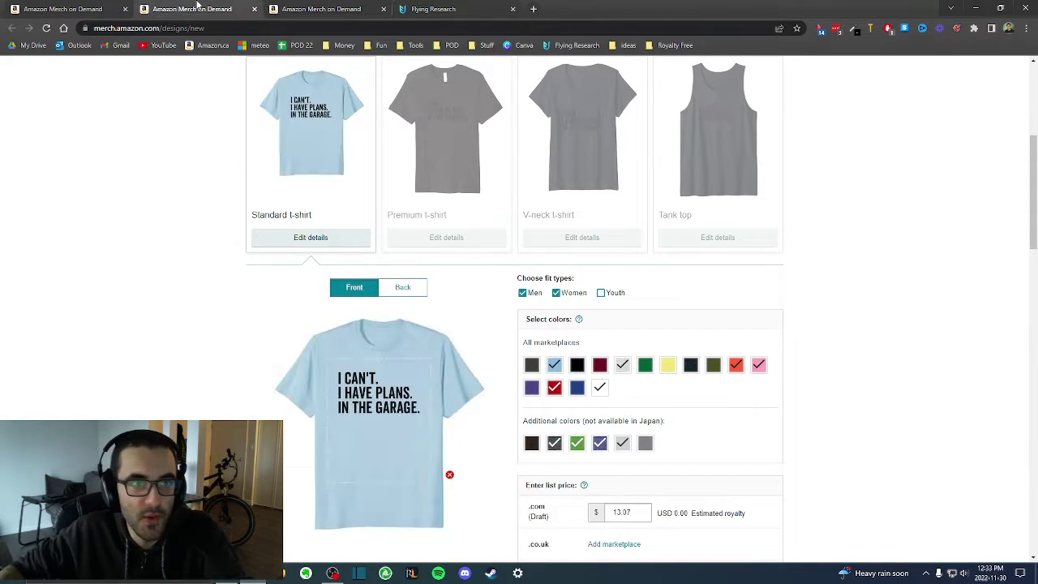
pyautogui.click(621, 299)
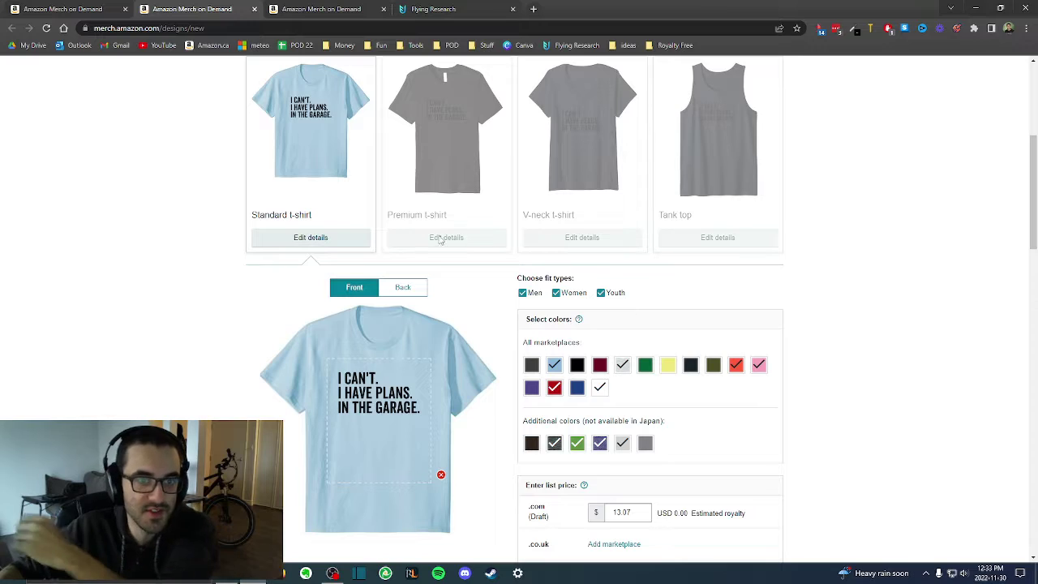
pyautogui.click(350, 240)
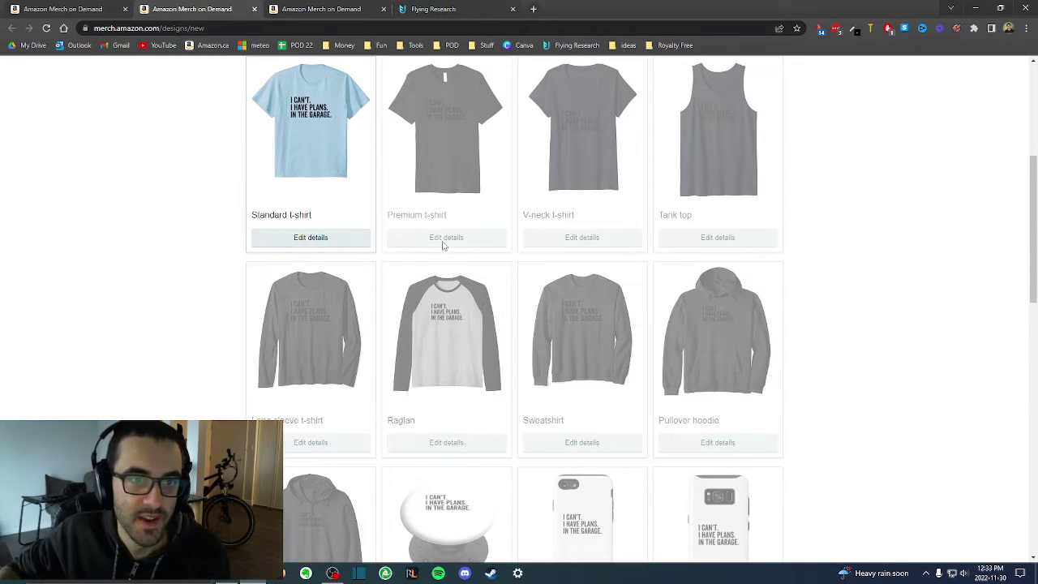
# - Examine the product and marketplace selection and the artwork requirements for the black-text design without changing them
pyautogui.scroll(1, 410, 234)
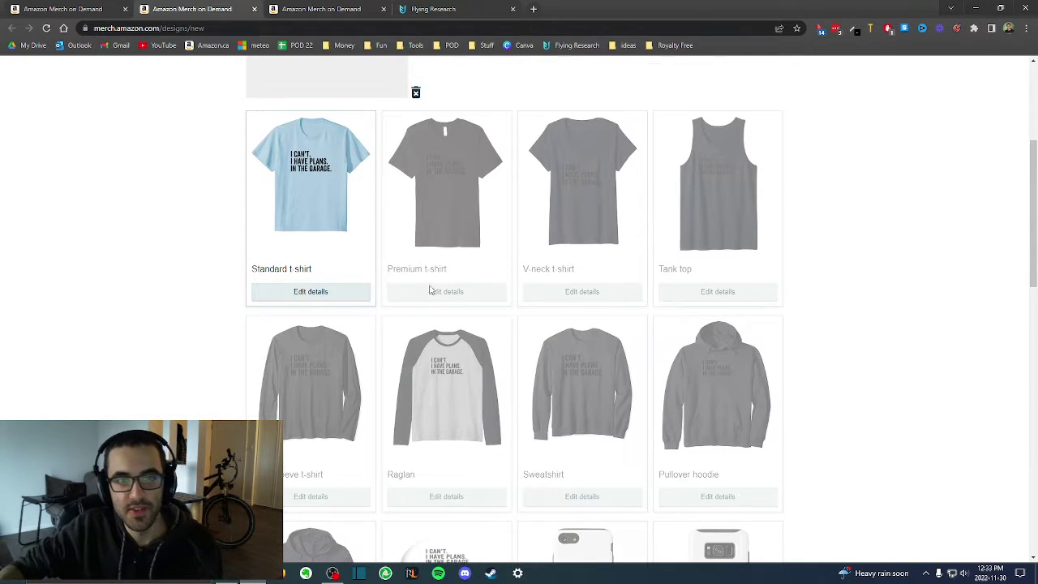
pyautogui.scroll(3, 432, 290)
pyautogui.click(744, 162)
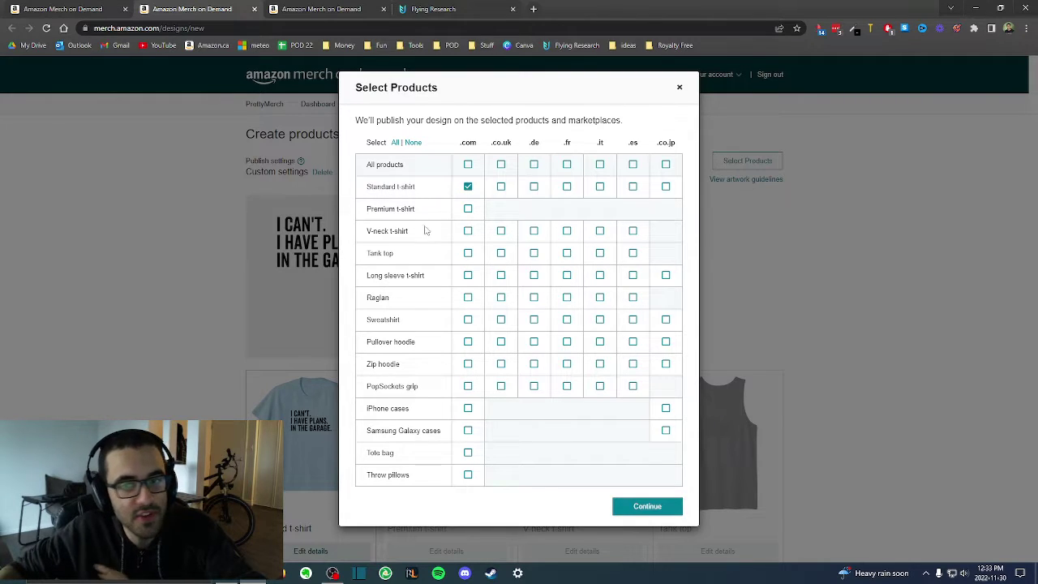
pyautogui.click(679, 87)
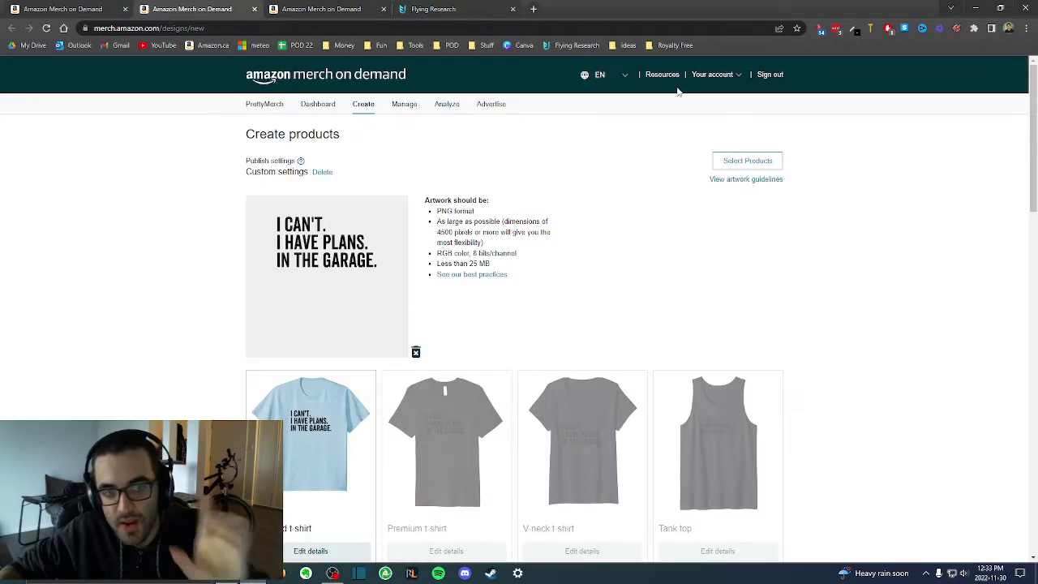
pyautogui.click(747, 160)
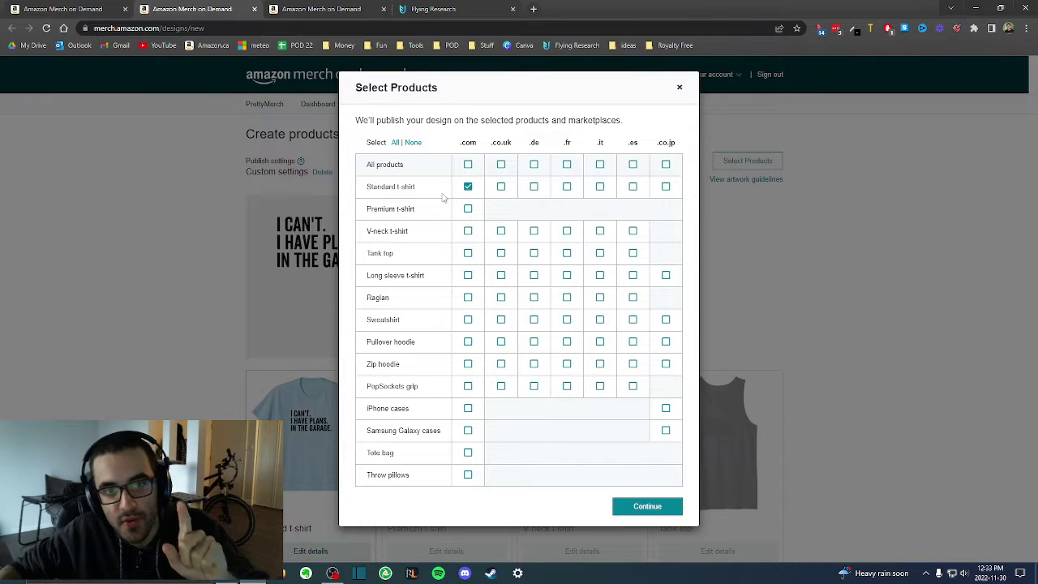
pyautogui.doubleClick(468, 142)
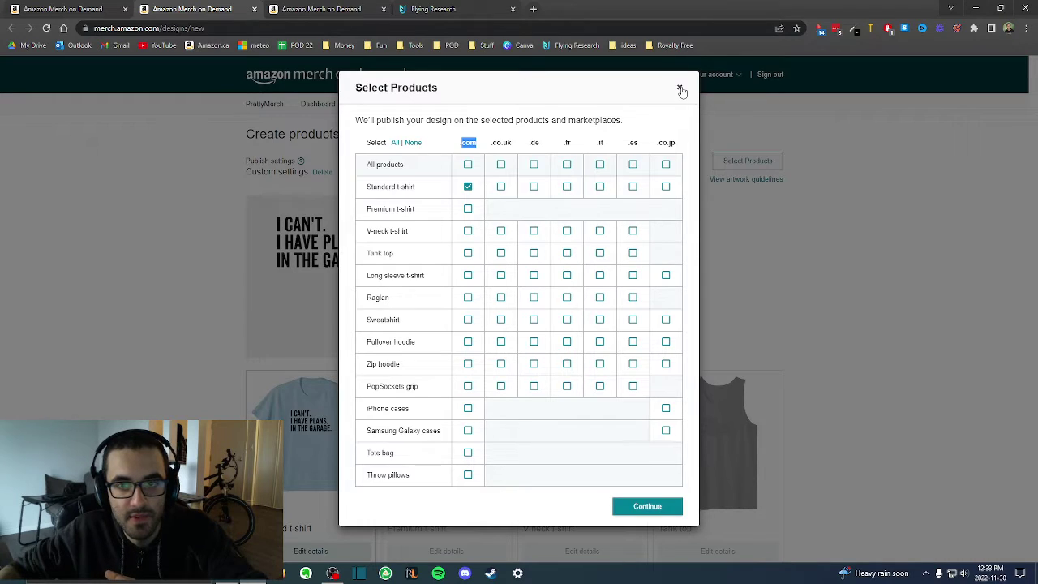
pyautogui.click(680, 89)
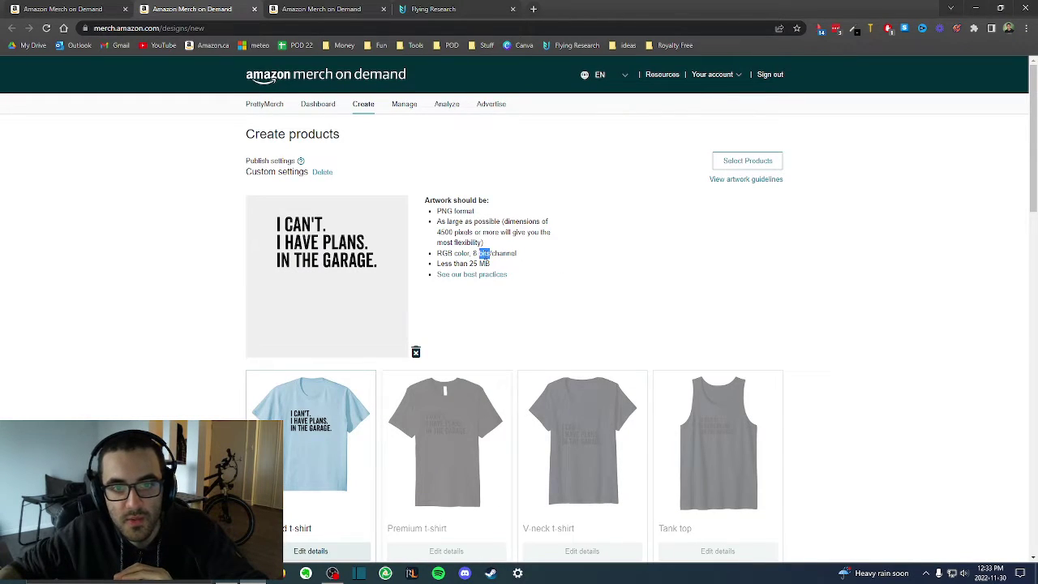
pyautogui.tripleClick(484, 253)
pyautogui.tripleClick(497, 231)
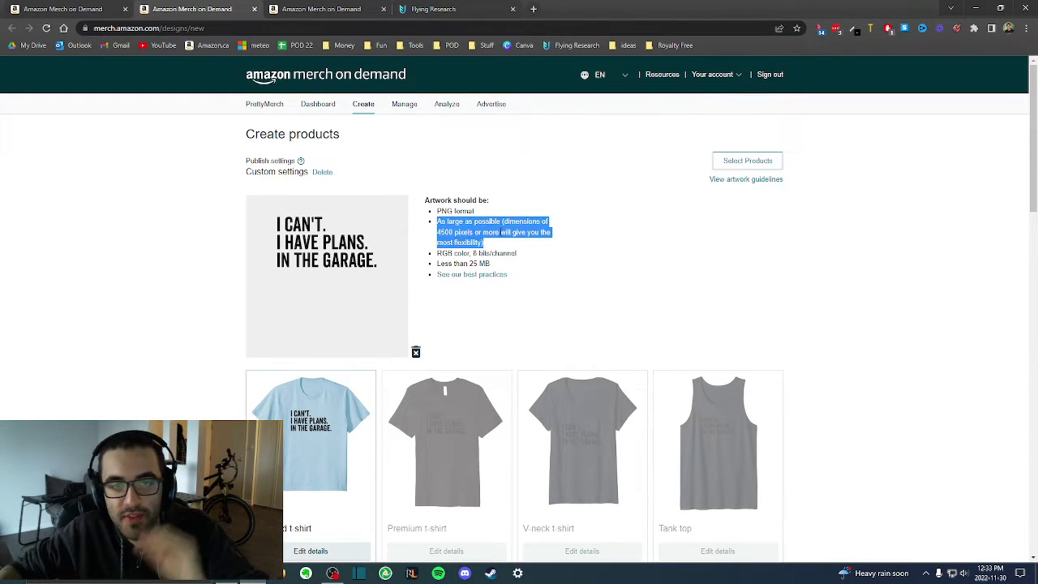
pyautogui.click(759, 165)
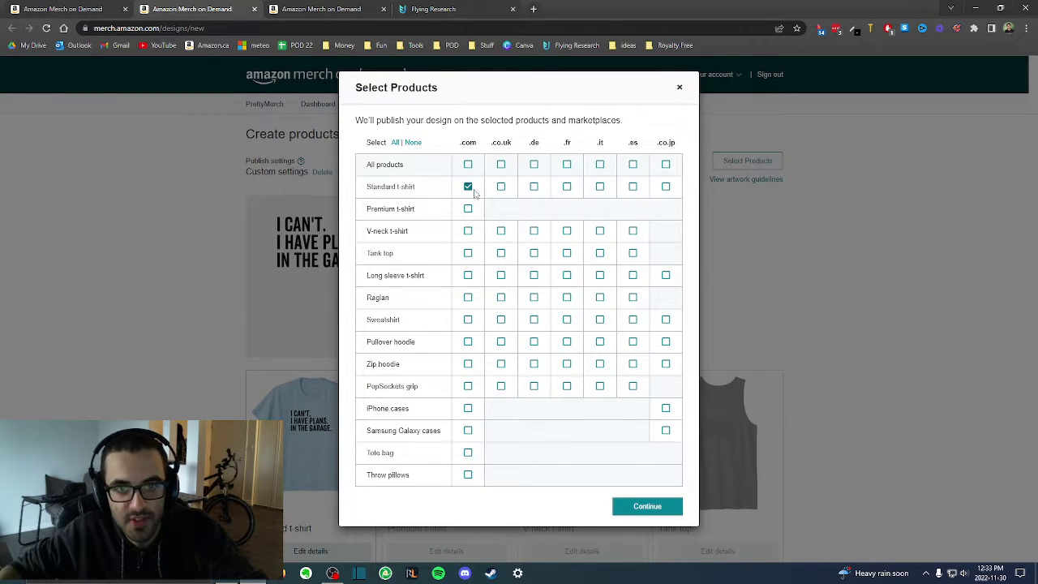
pyautogui.click(679, 87)
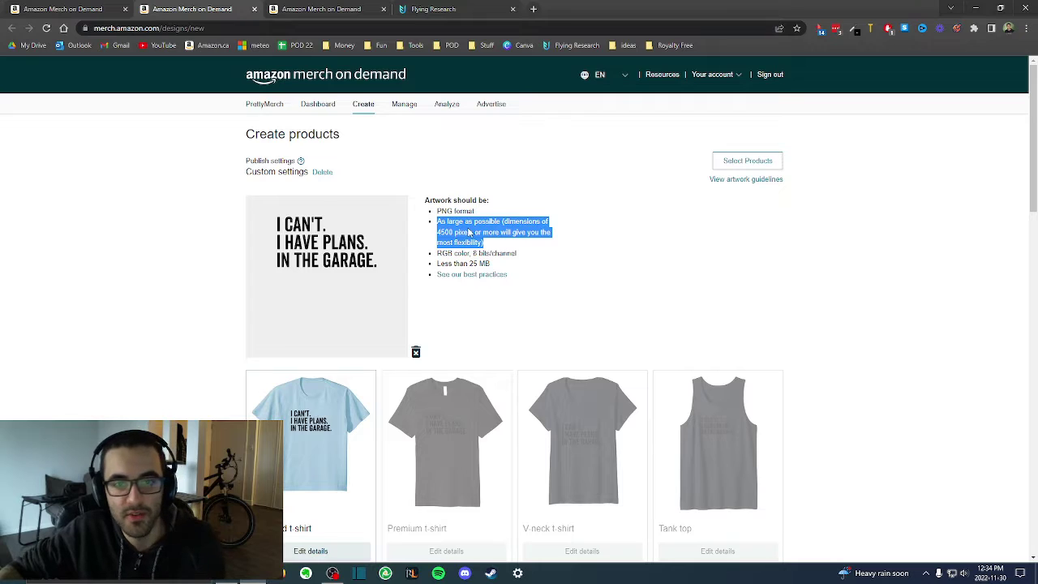
# - Look through the available product types and their previews with the black-text design
pyautogui.scroll(-5, 524, 244)
pyautogui.scroll(2, 567, 296)
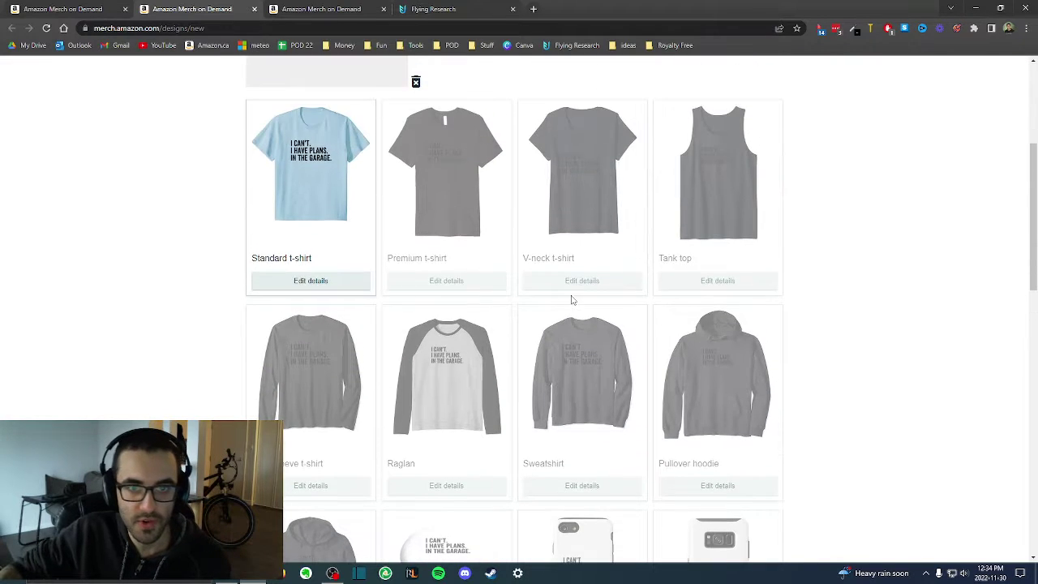
pyautogui.scroll(-1, 527, 272)
pyautogui.scroll(2, 454, 316)
pyautogui.scroll(2, 389, 340)
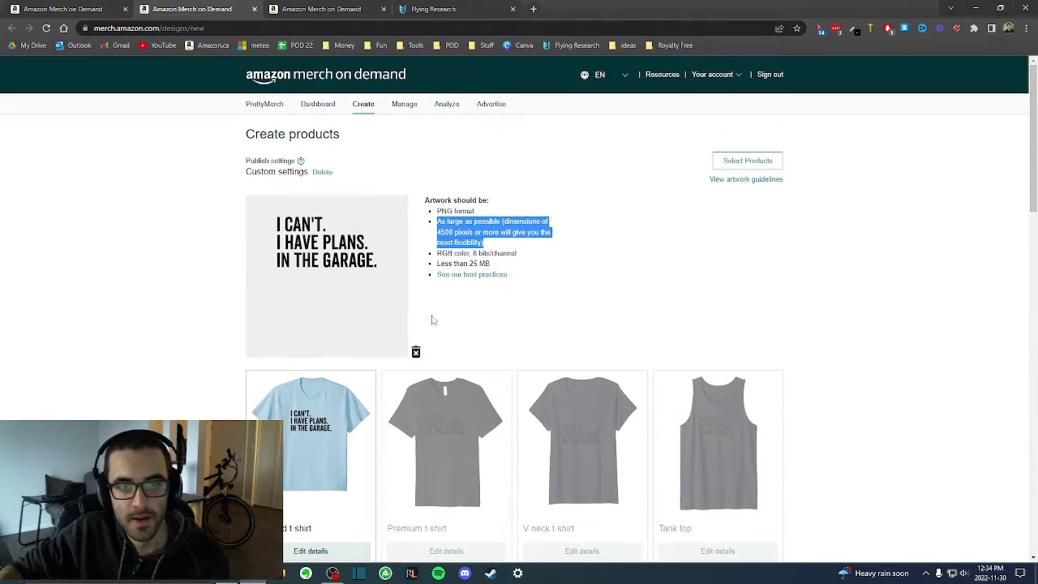
pyautogui.tripleClick(462, 253)
pyautogui.scroll(-5, 483, 244)
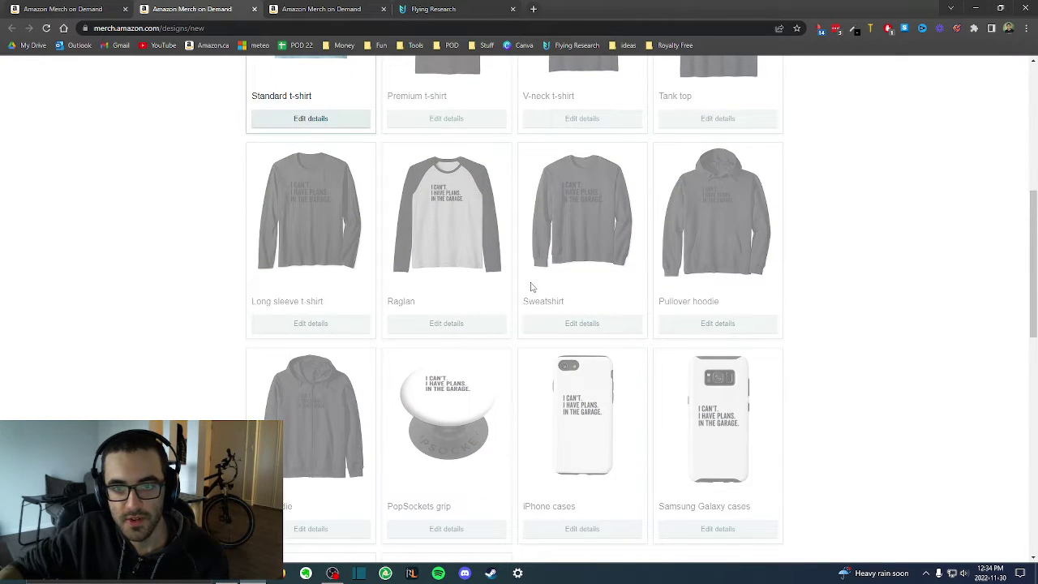
# - Review the product previews of the black-text and white-text designs down to the product details of each page
pyautogui.scroll(3, 531, 286)
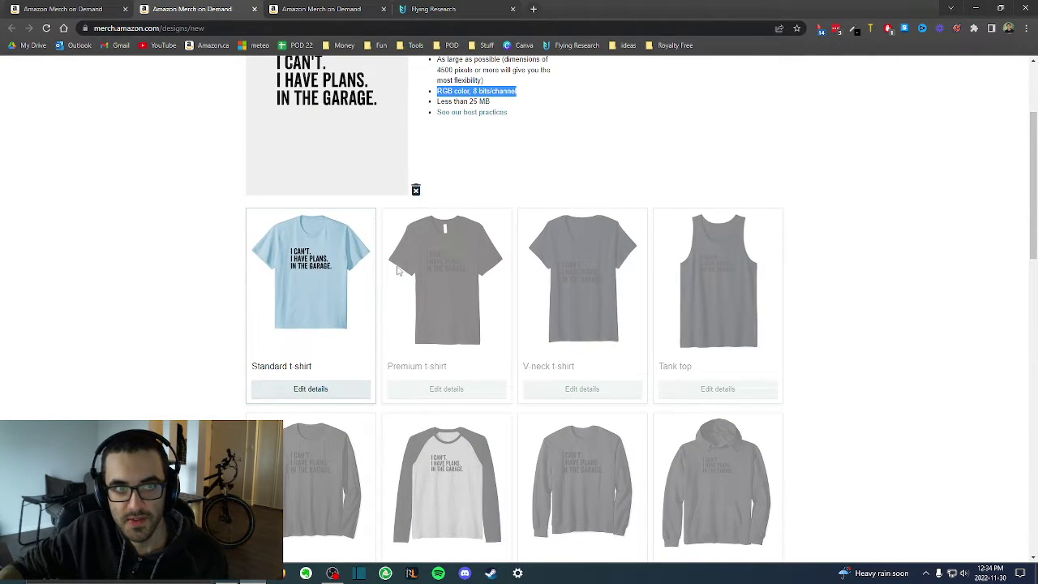
pyautogui.scroll(-10, 406, 274)
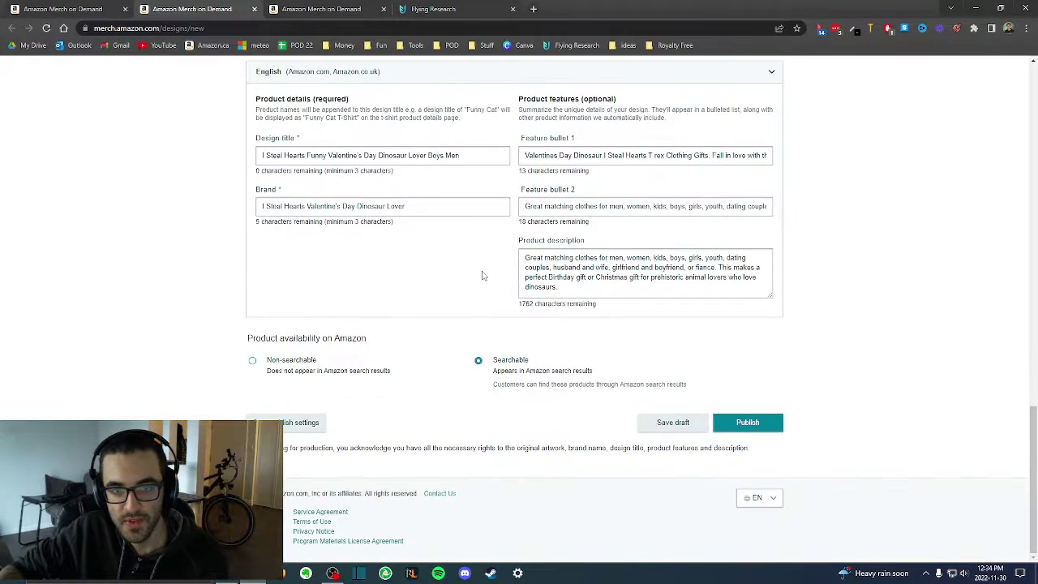
pyautogui.scroll(1, 481, 275)
pyautogui.click(321, 9)
pyautogui.scroll(10, 495, 461)
pyautogui.scroll(-10, 545, 417)
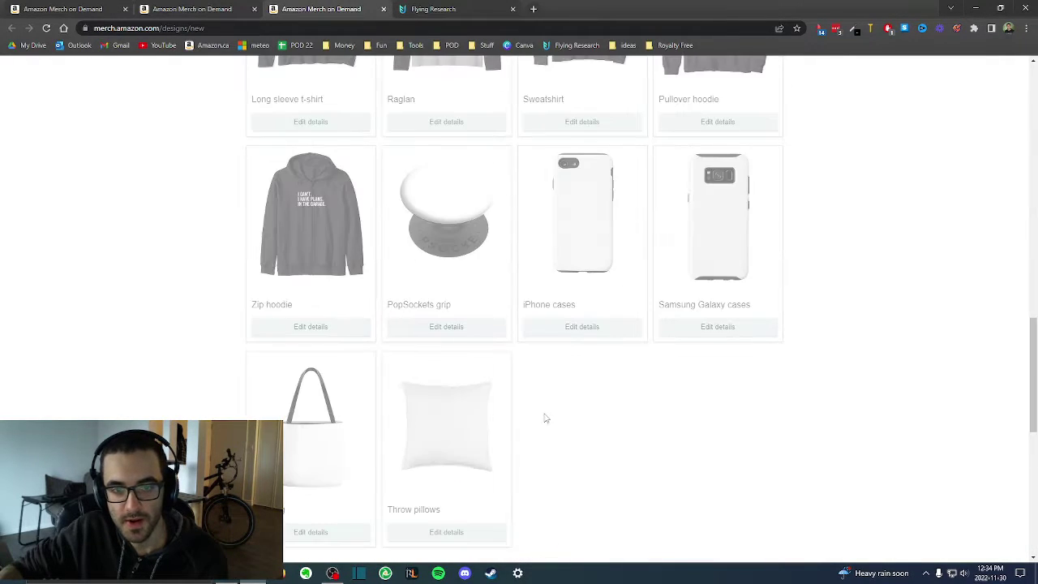
pyautogui.scroll(-6, 546, 418)
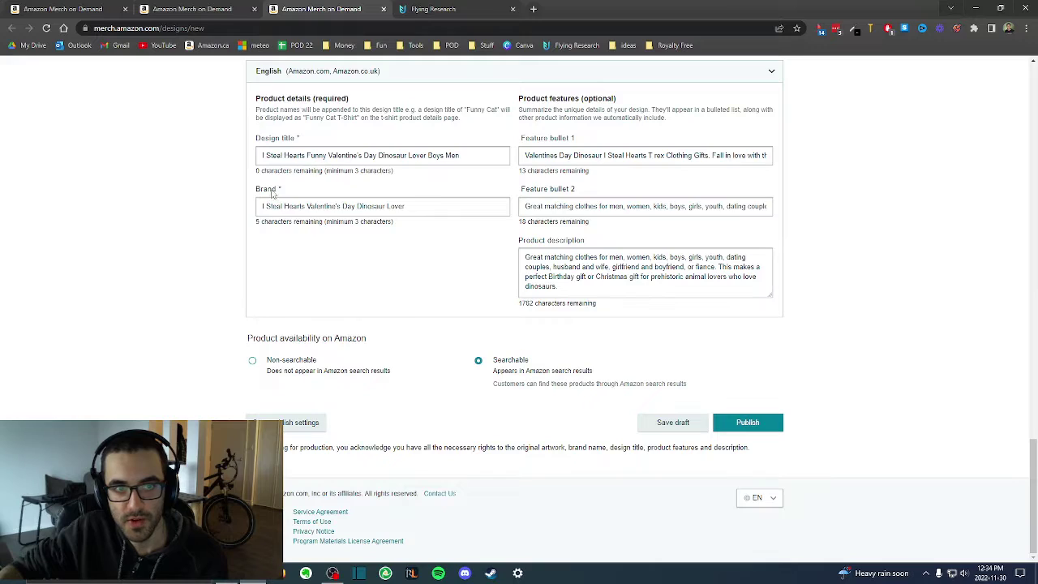
# - Examine the design title, brand, feature bullets and product description in the white-text design's English product details
pyautogui.doubleClick(271, 190)
pyautogui.doubleClick(539, 142)
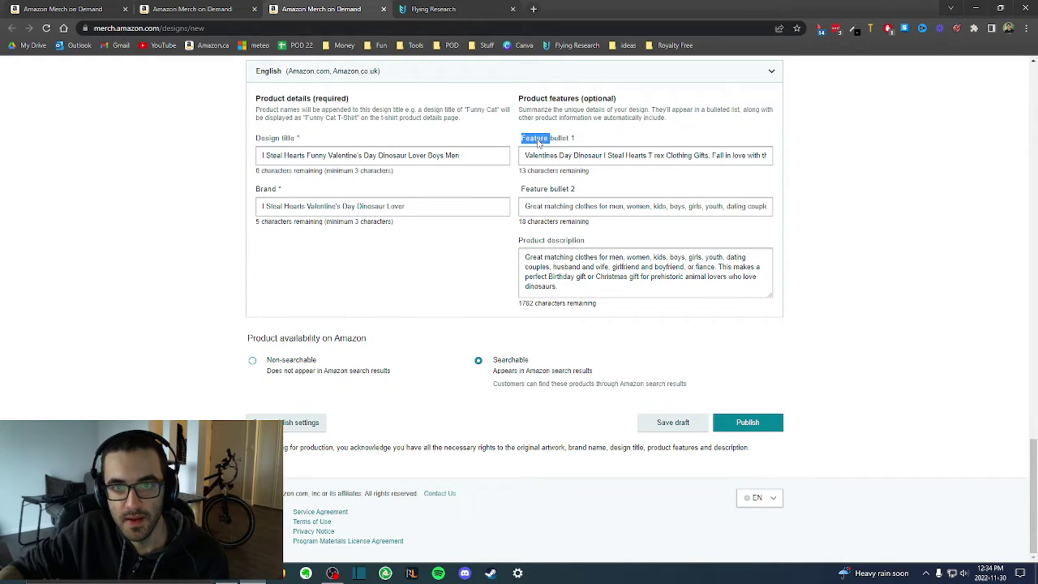
pyautogui.doubleClick(568, 241)
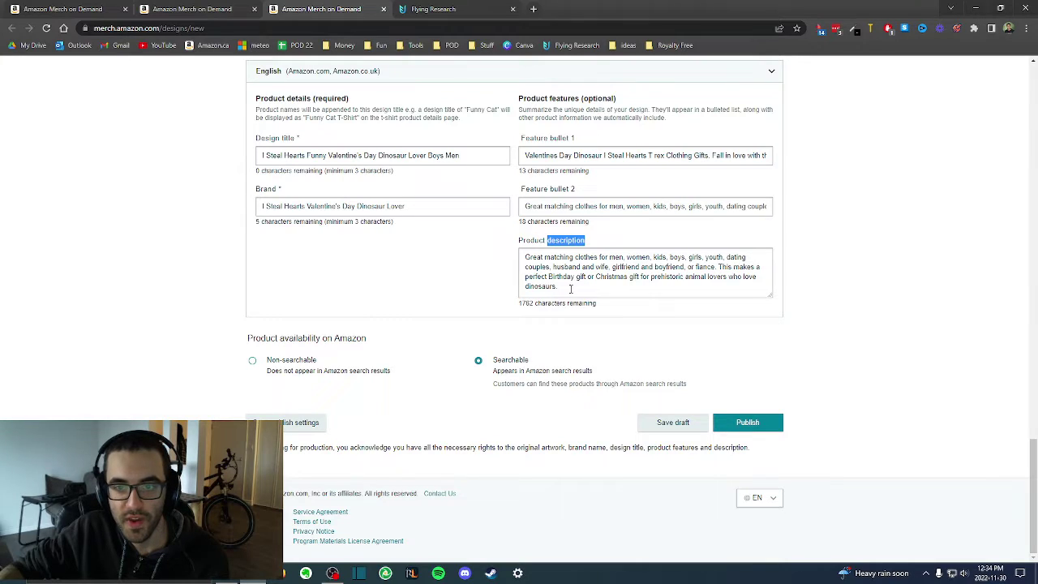
pyautogui.click(567, 158)
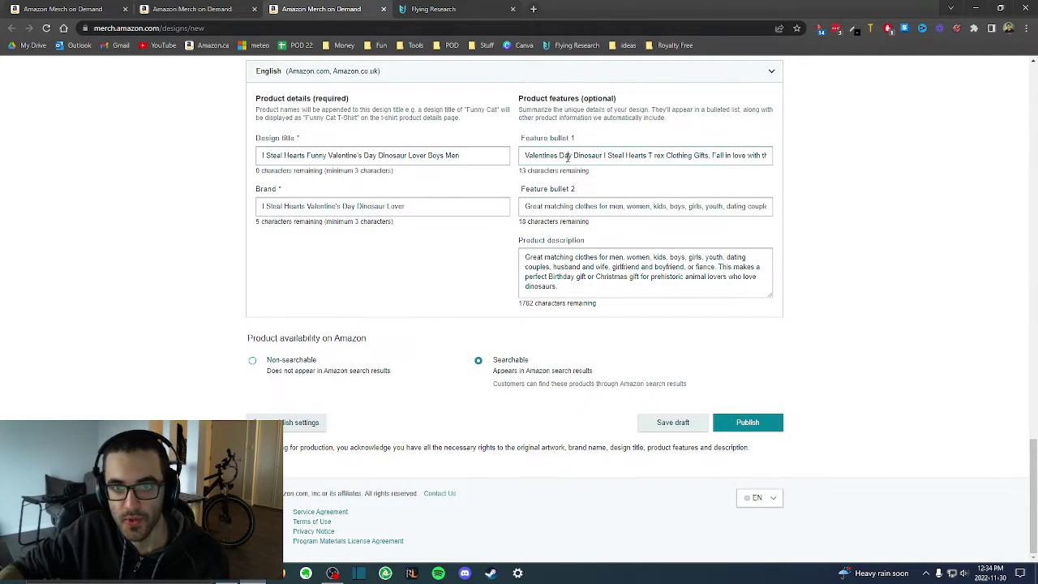
pyautogui.tripleClick(570, 156)
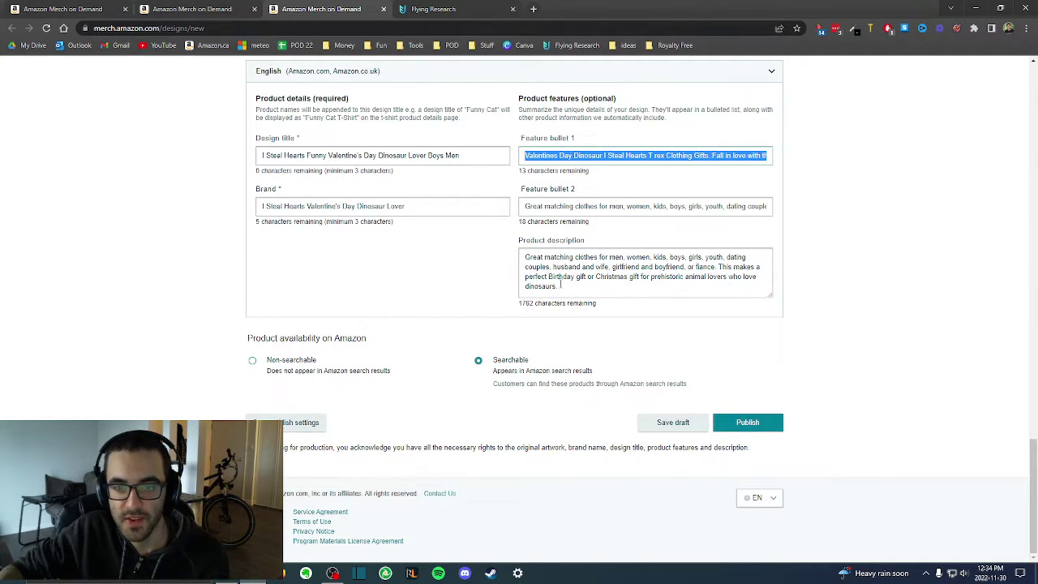
pyautogui.moveTo(525, 257); pyautogui.dragTo(640, 277)
pyautogui.tripleClick(395, 206)
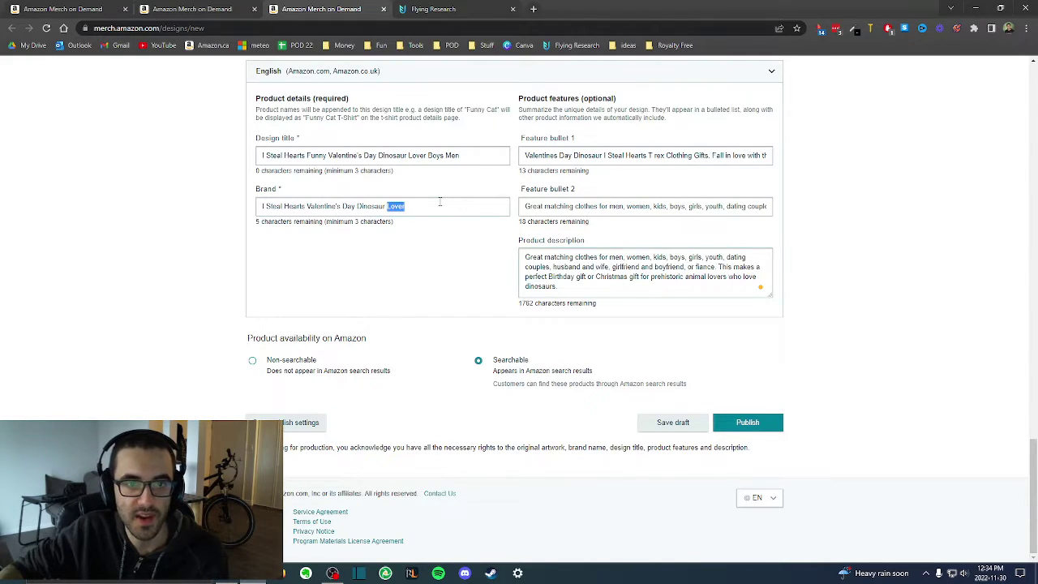
pyautogui.doubleClick(478, 155)
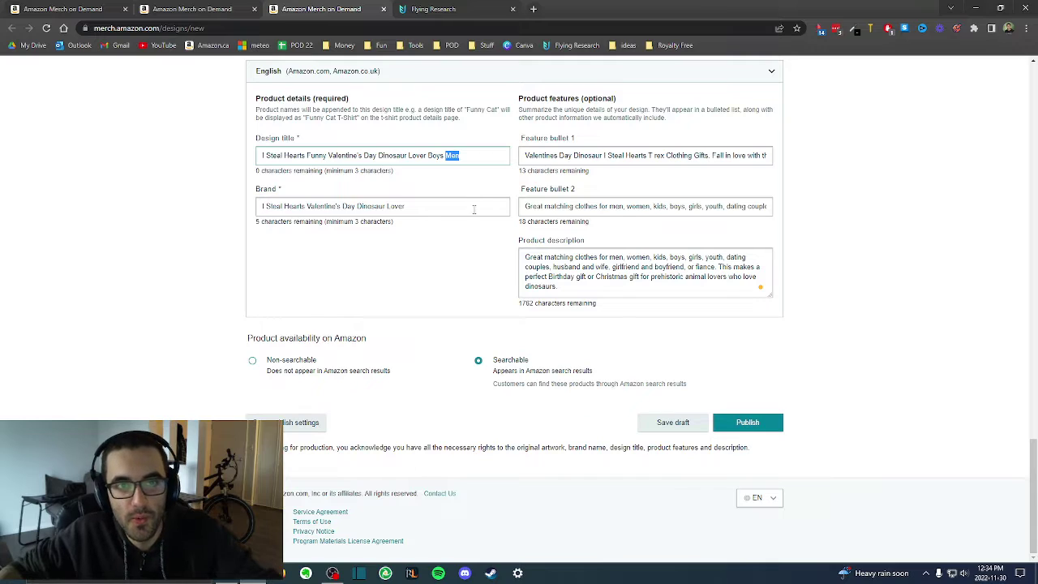
# - Switch to Flying Research and open the best-selling "I Can't. I Have Plans. In the Garage." shirt's detail page and Amazon listing
pyautogui.click(476, 8)
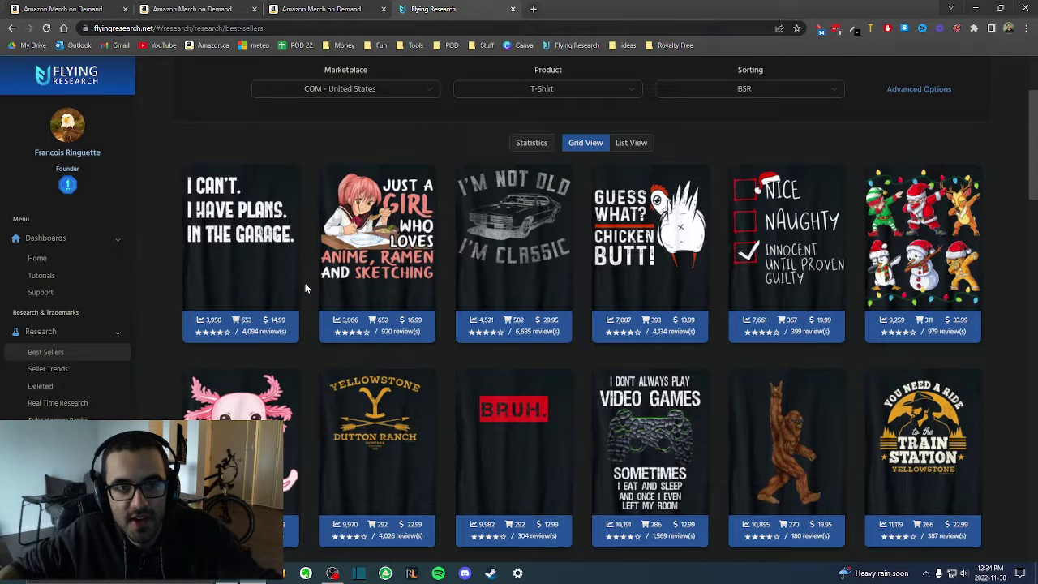
pyautogui.scroll(2, 305, 283)
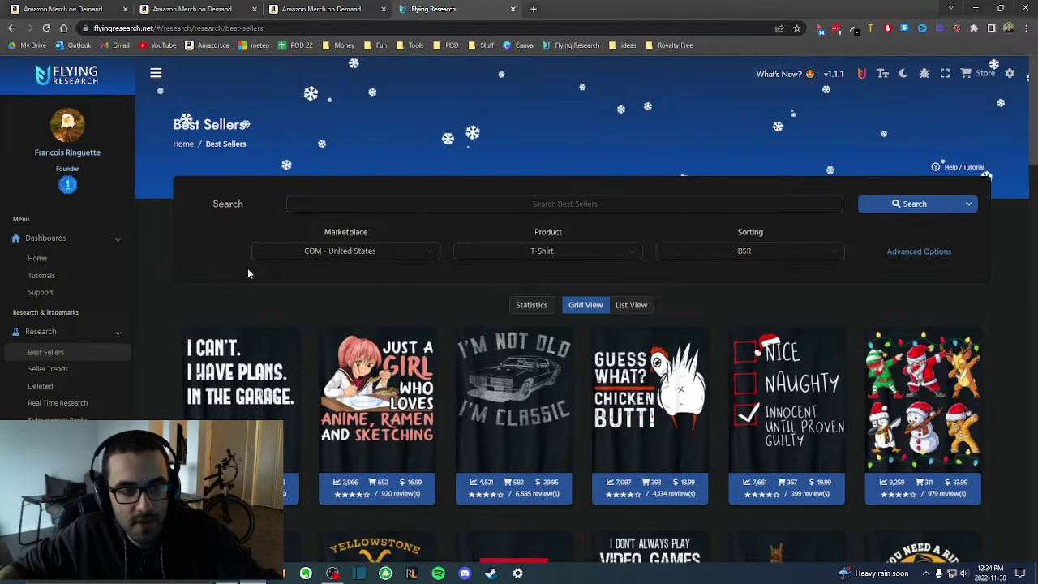
pyautogui.scroll(-2, 270, 355)
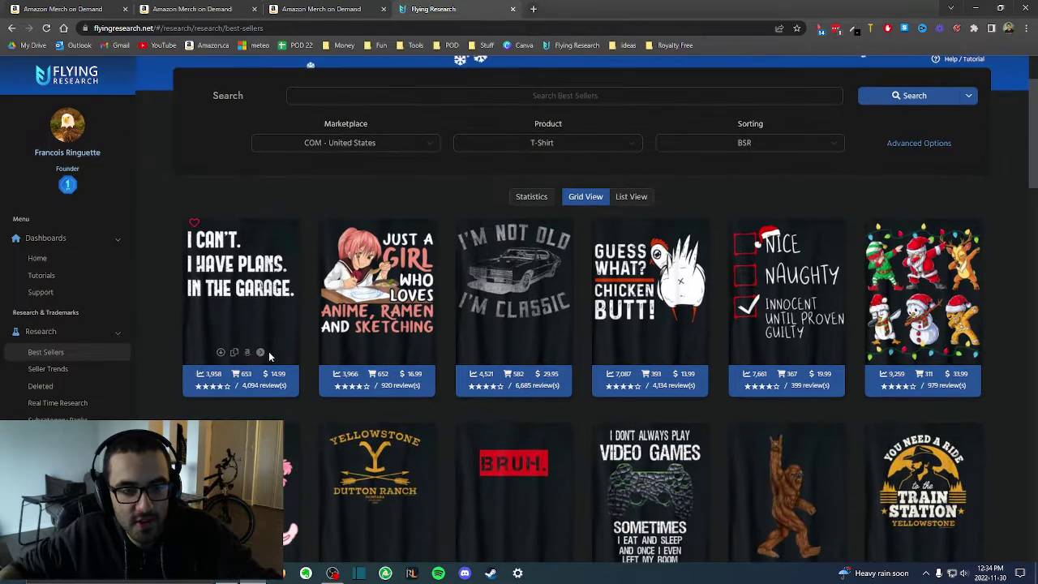
pyautogui.click(260, 352)
pyautogui.hotkey('ctrl', 'shift', 'Tab')
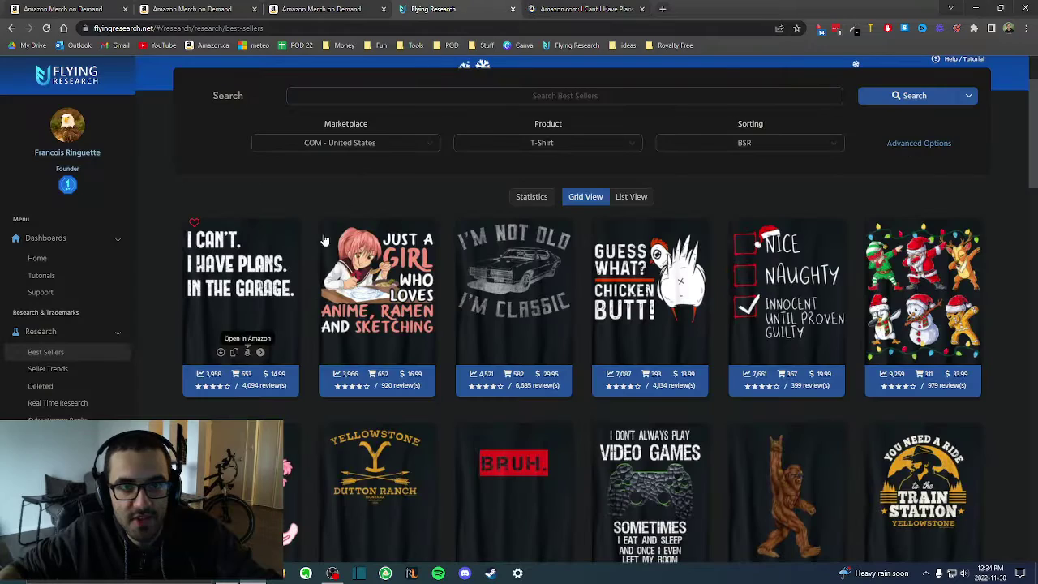
pyautogui.click(248, 352)
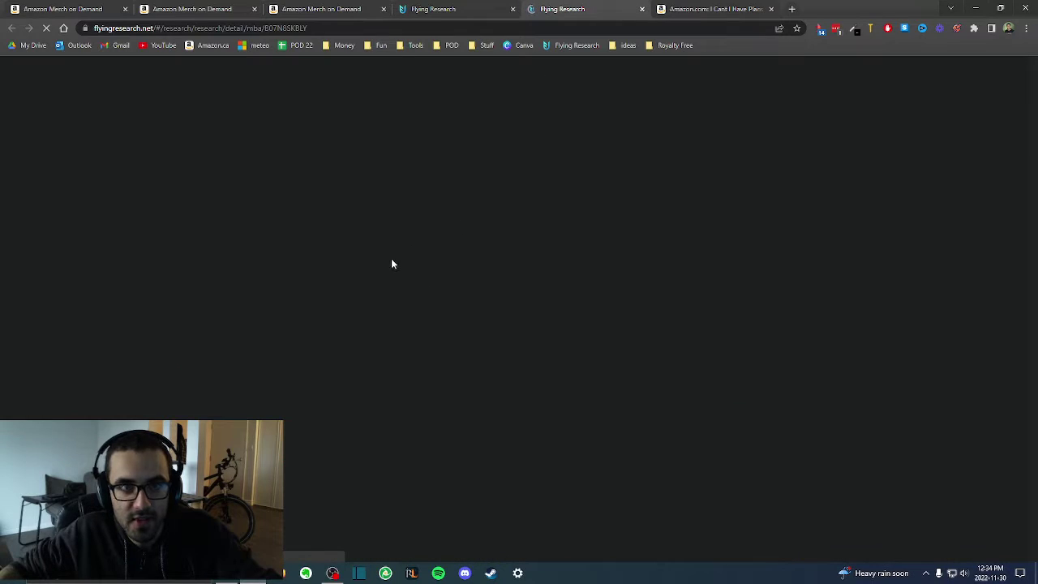
pyautogui.click(731, 8)
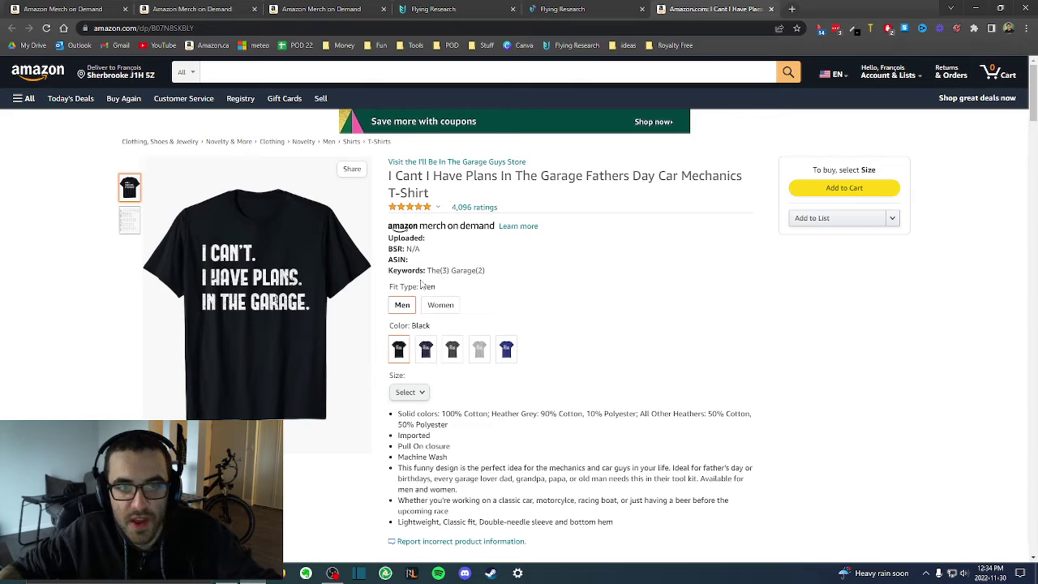
# - Examine the garage shirt's bullet points, best seller rank history, keywords and long-tail keywords on its Flying Research detail page
pyautogui.click(562, 9)
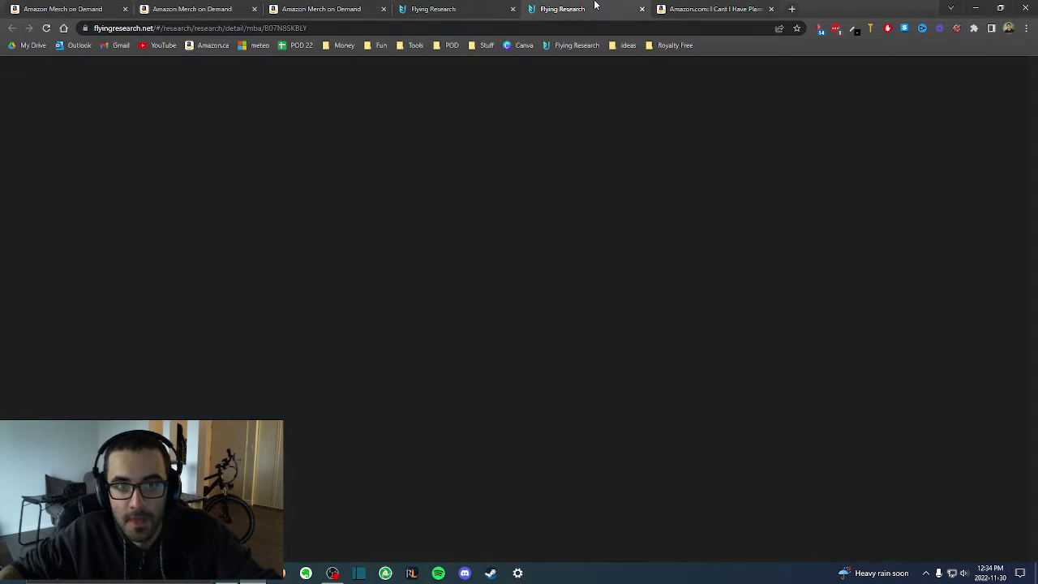
pyautogui.scroll(-1, 495, 343)
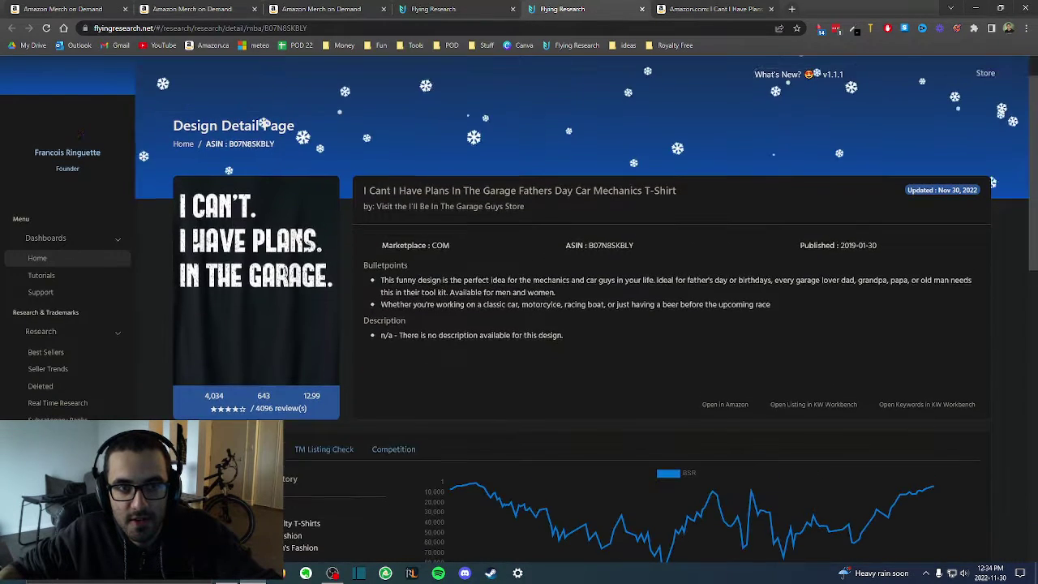
pyautogui.scroll(-3, 436, 296)
pyautogui.scroll(-2, 436, 297)
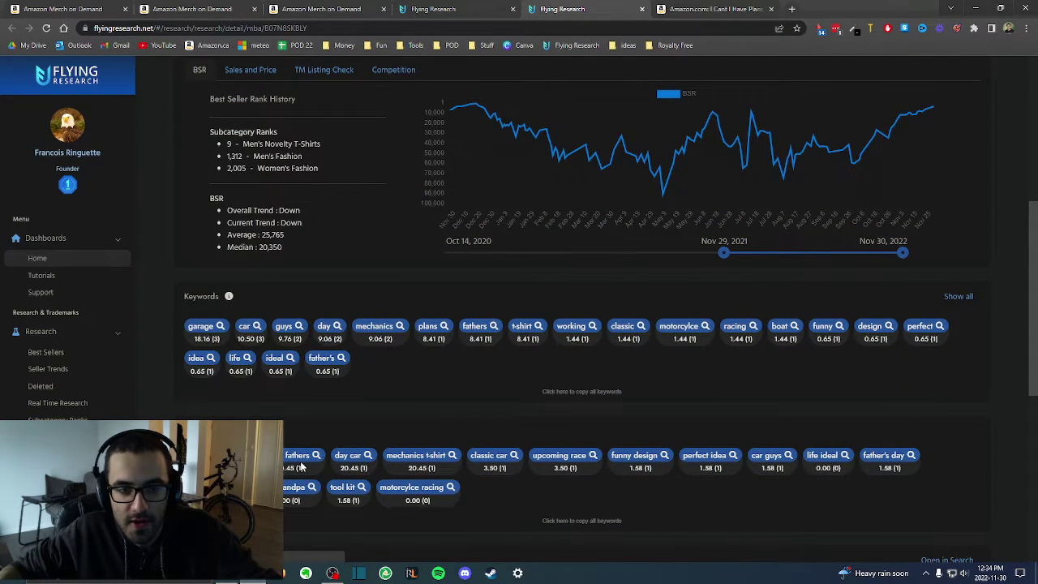
pyautogui.scroll(-3, 433, 490)
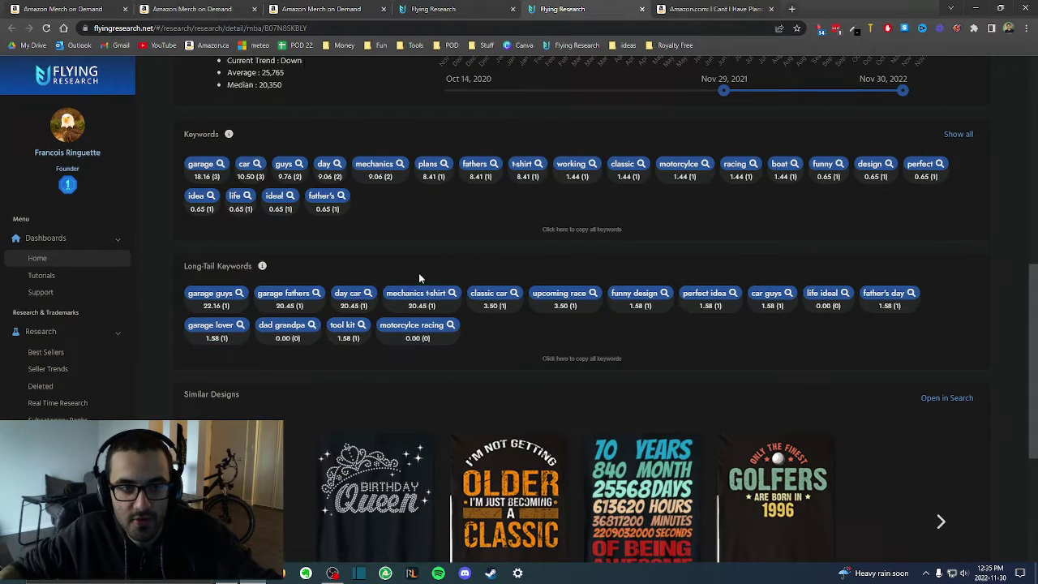
pyautogui.scroll(10, 382, 262)
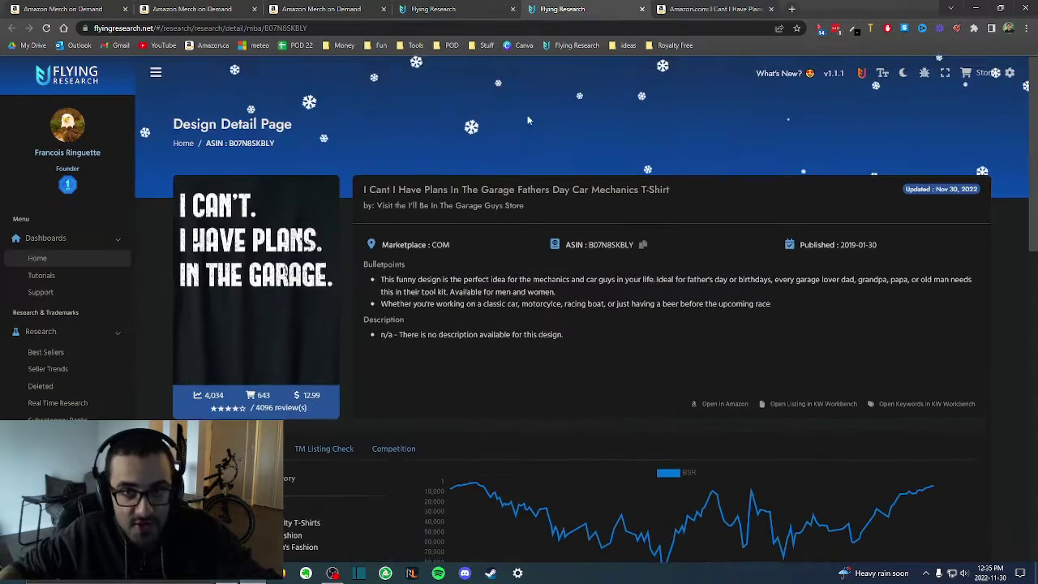
# - Examine the full title of the garage shirt's Amazon listing and compare it with the Flying Research best sellers
pyautogui.click(717, 8)
pyautogui.moveTo(447, 193)
pyautogui.mouseDown()
pyautogui.moveTo(389, 175)
pyautogui.moveTo(417, 176)
pyautogui.moveTo(433, 192)
pyautogui.mouseUp()
pyautogui.click(389, 175)
pyautogui.click(433, 9)
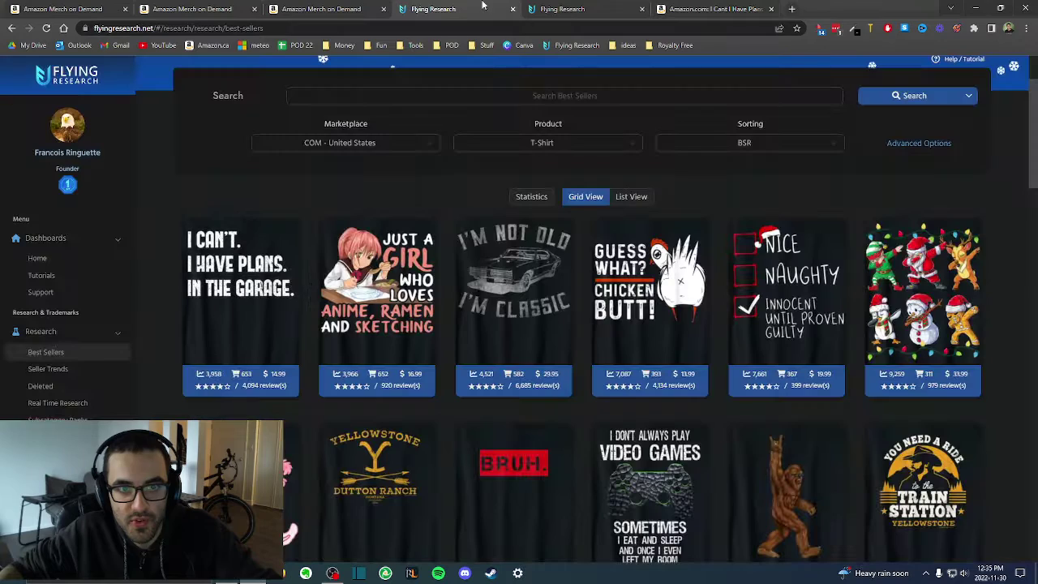
pyautogui.click(714, 9)
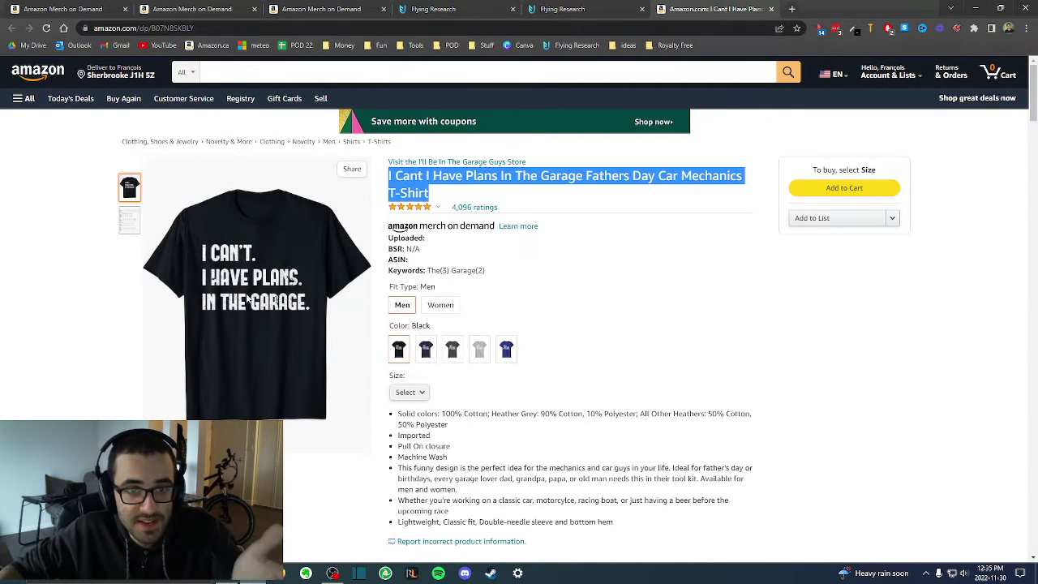
pyautogui.click(432, 191)
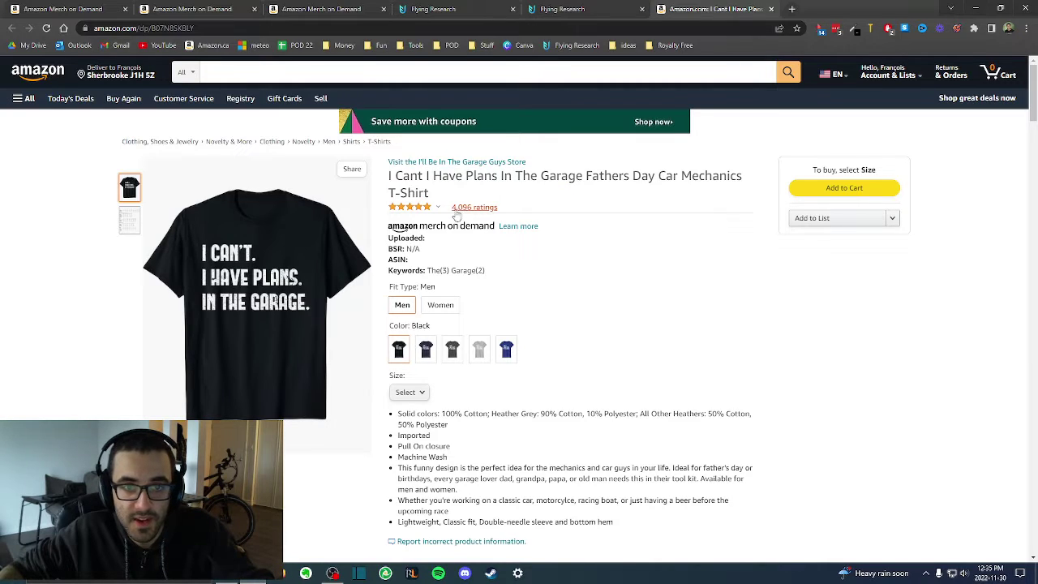
pyautogui.moveTo(430, 193); pyautogui.dragTo(390, 175)
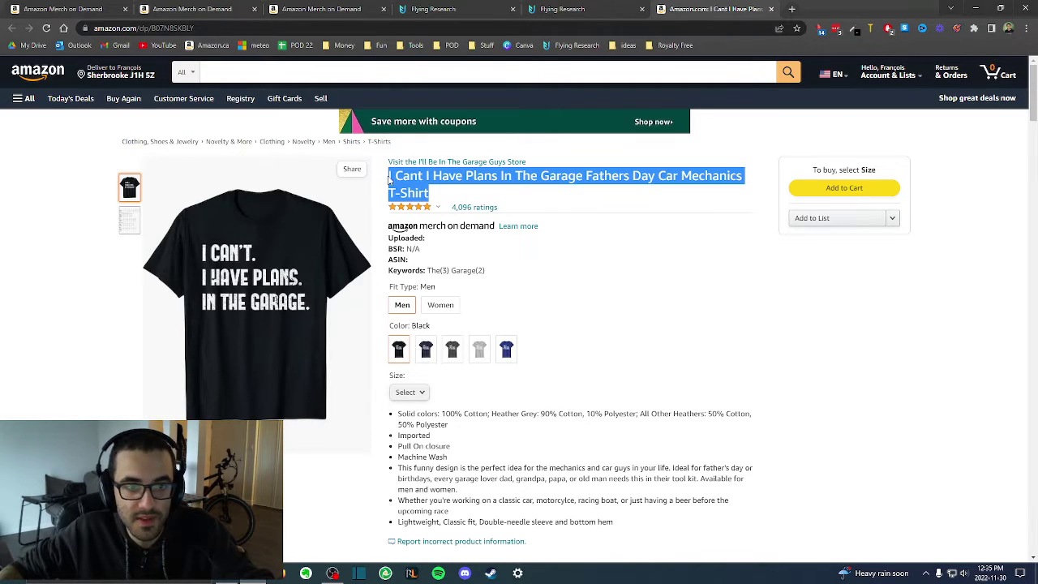
# - Read the feature bullets of the garage shirt's Amazon listing, highlighting the one about mechanics and car guys
pyautogui.scroll(-10, 390, 176)
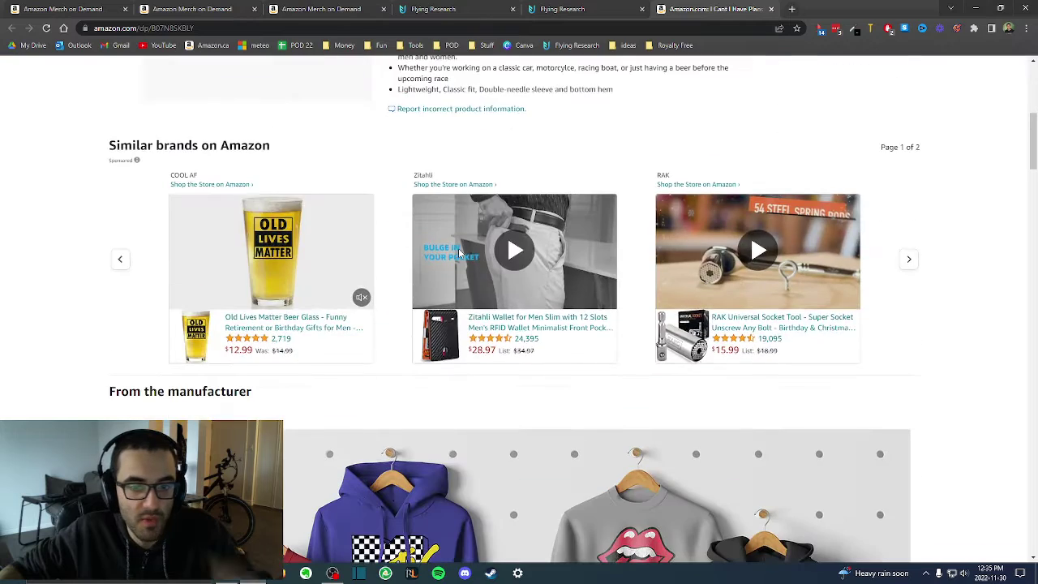
pyautogui.scroll(8, 488, 308)
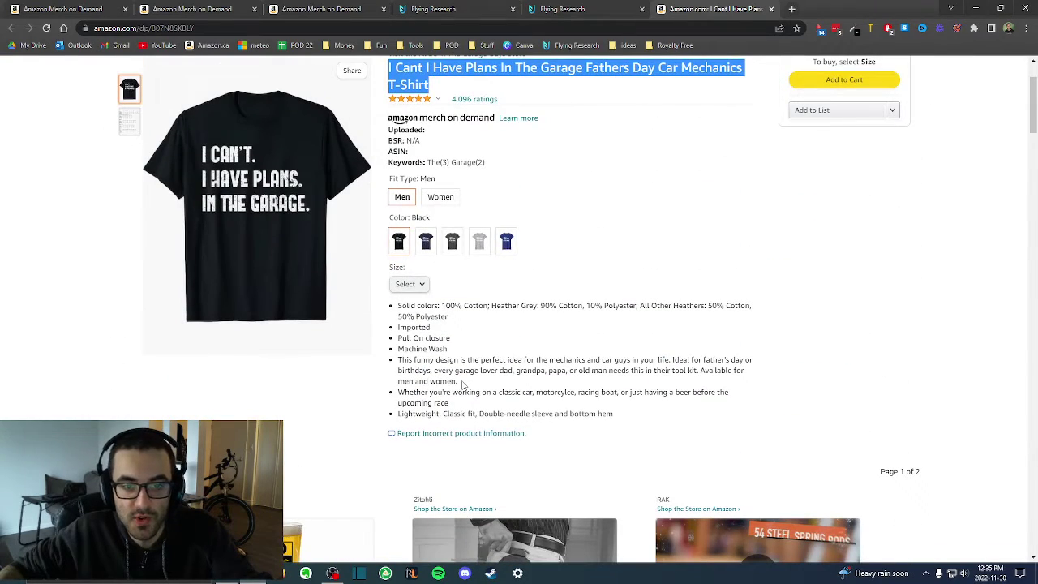
pyautogui.moveTo(459, 382); pyautogui.dragTo(405, 360)
pyautogui.scroll(2, 459, 349)
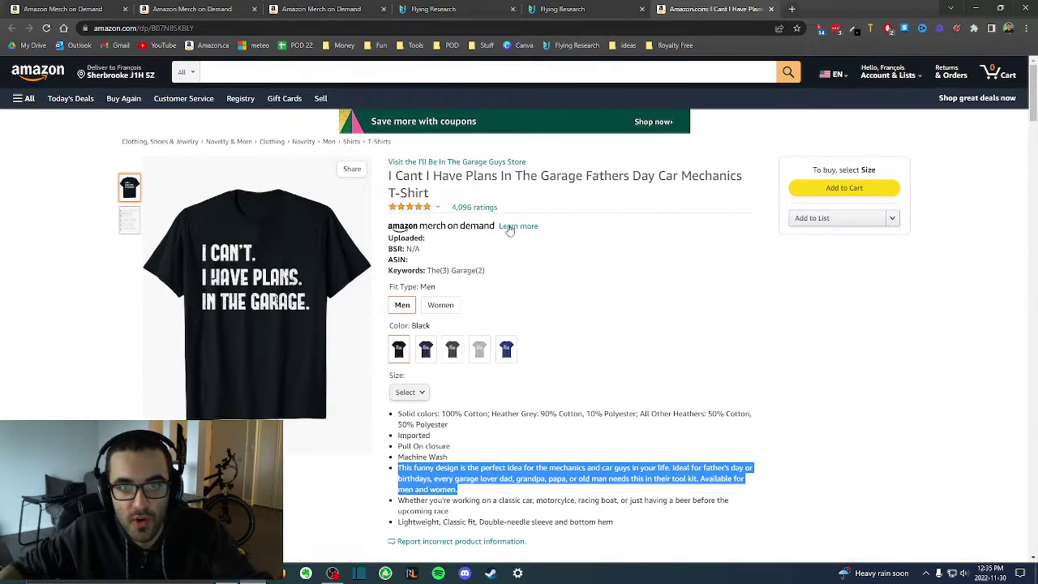
pyautogui.click(432, 192)
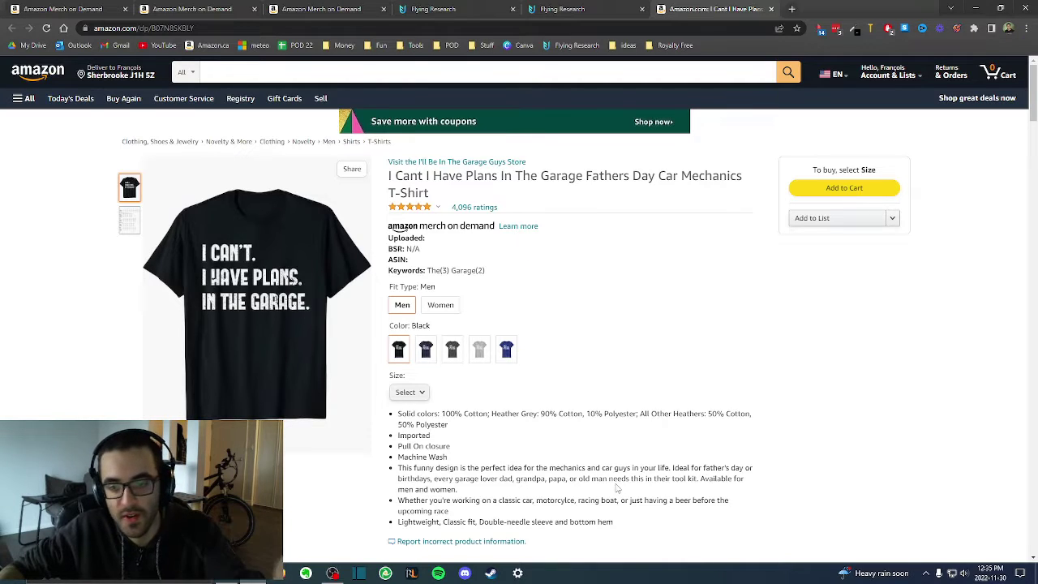
# - Return to the white-text design's Merch on Demand page and review its t-shirt settings and product details
pyautogui.click(569, 9)
pyautogui.hotkey('ctrl', 'Tab')
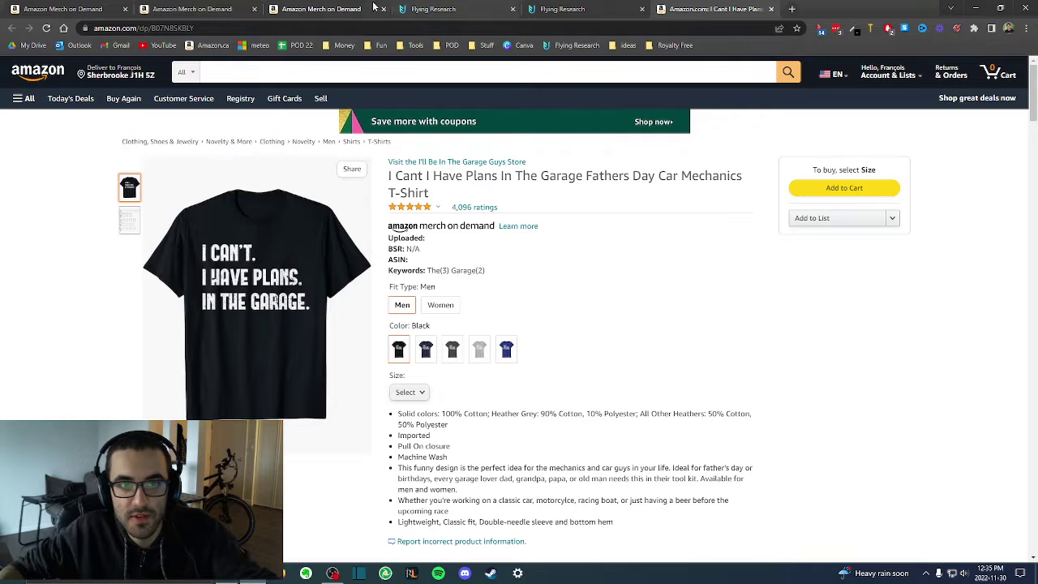
pyautogui.click(324, 9)
pyautogui.scroll(5, 418, 278)
pyautogui.scroll(10, 416, 272)
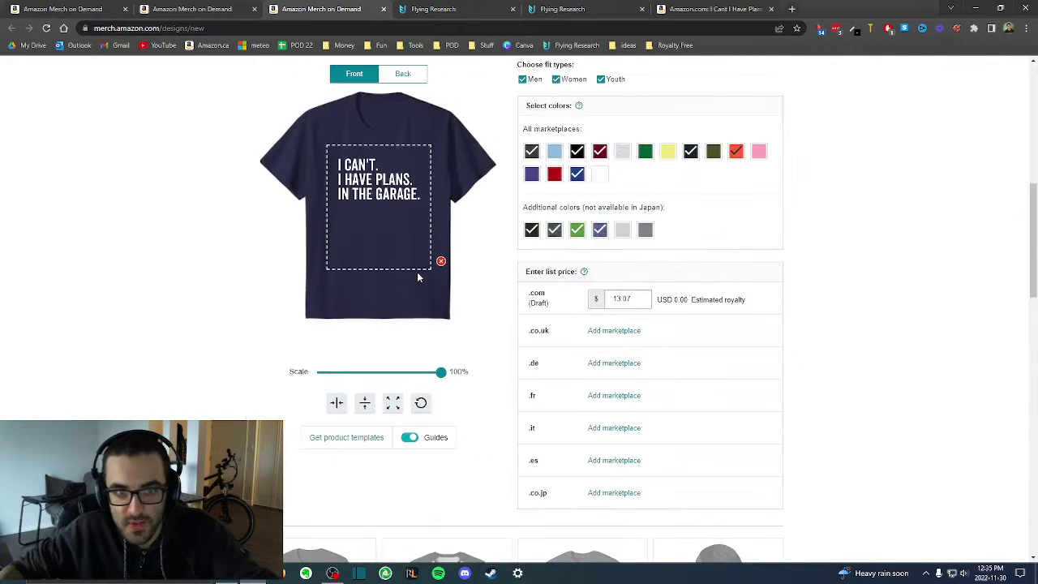
pyautogui.scroll(-15, 389, 243)
# - Replace the design title on the black-text design's Merch on Demand page with "I Cant I Have Plans In The Garage"
pyautogui.click(689, 9)
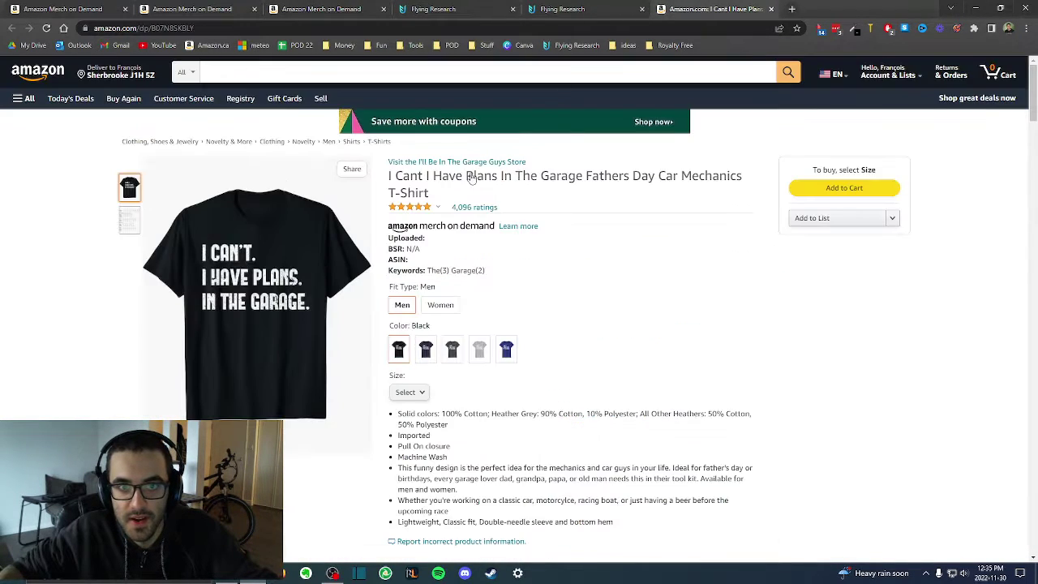
pyautogui.moveTo(389, 175); pyautogui.dragTo(576, 176)
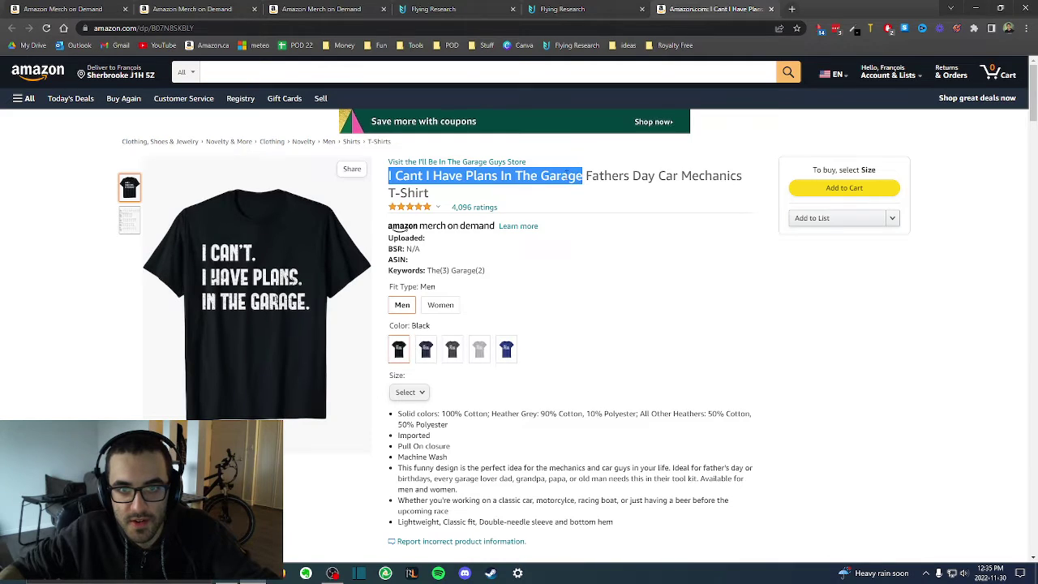
pyautogui.click(325, 9)
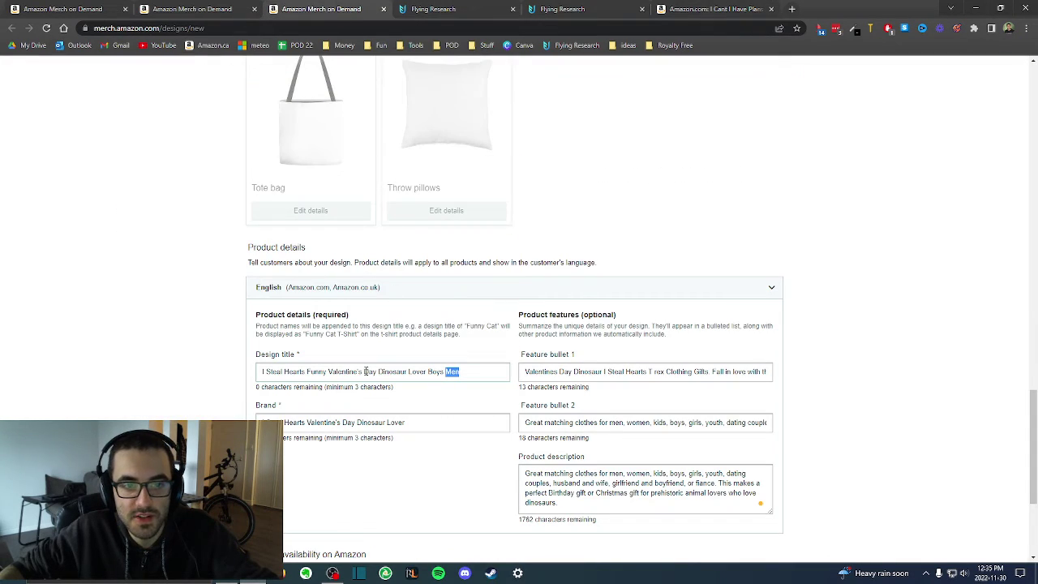
pyautogui.click(235, 9)
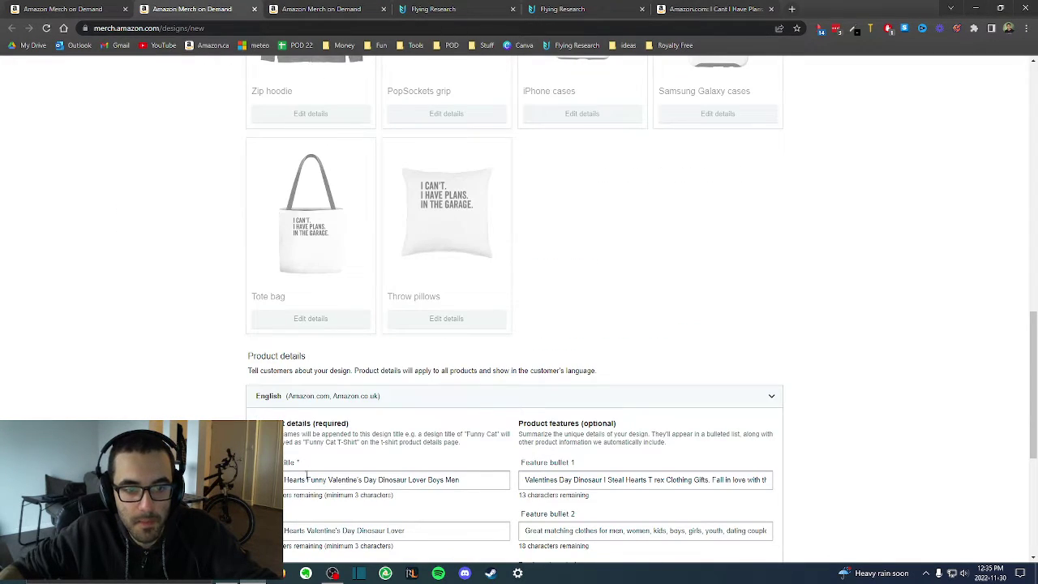
pyautogui.hotkey('ctrl', 'a')
pyautogui.write('I Cant I Have Plans In The Garage')
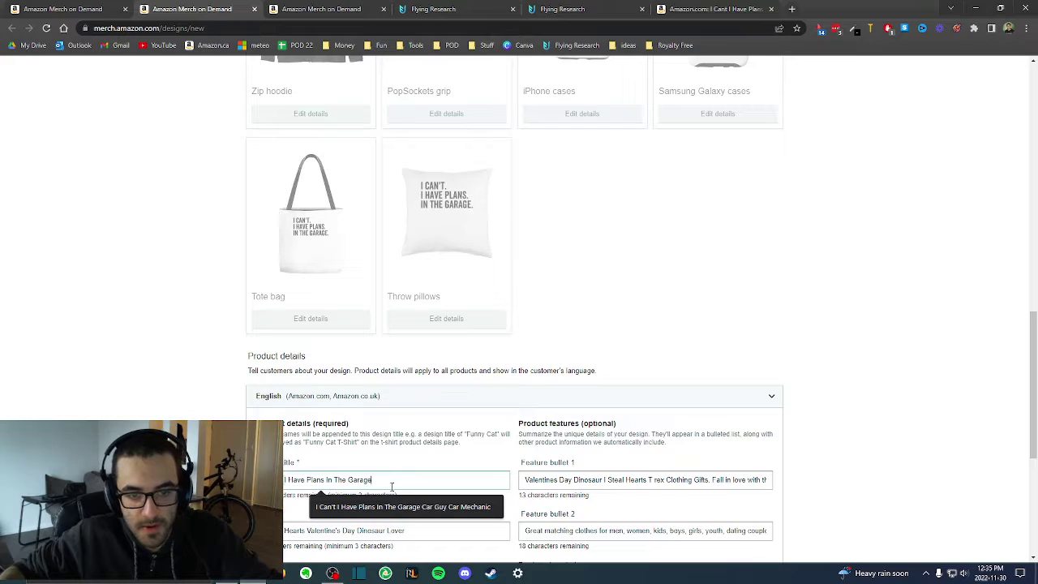
# - Examine the keywords after the main phrase in the Amazon garage shirt's title, highlighting "Car" and "Mechanics"
pyautogui.click(714, 9)
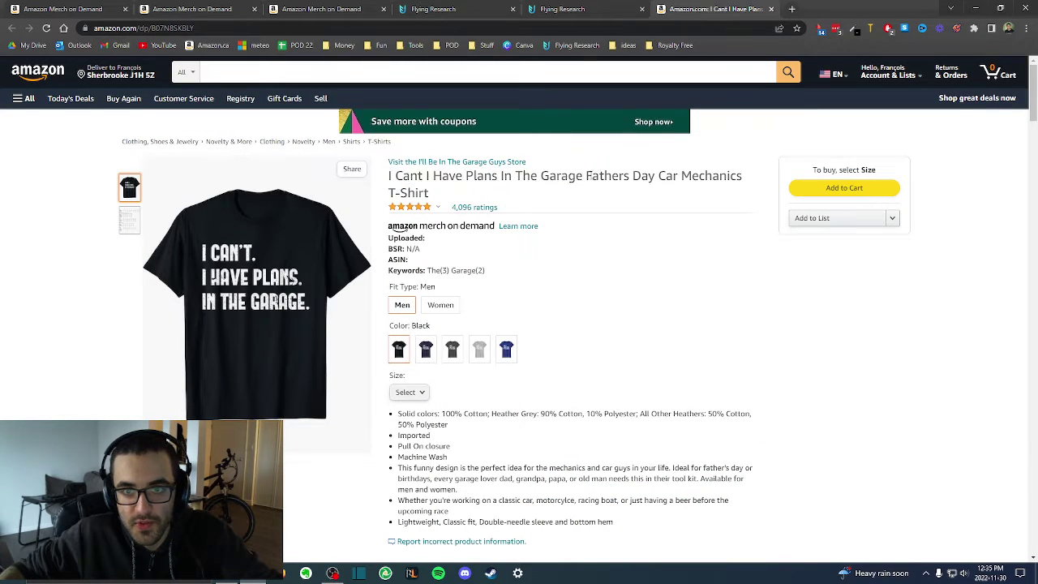
pyautogui.moveTo(587, 176); pyautogui.dragTo(694, 176)
pyautogui.doubleClick(667, 176)
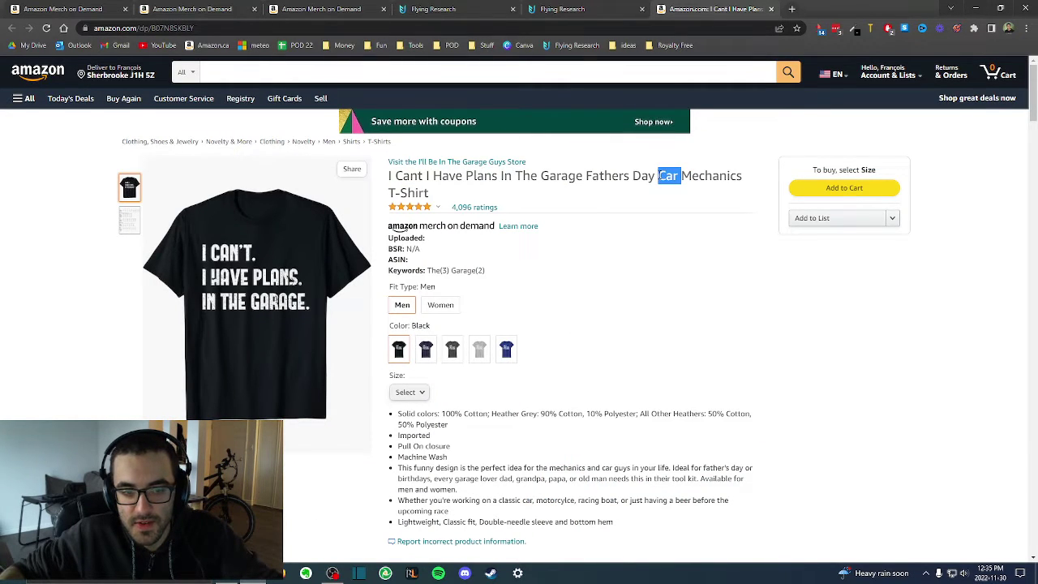
pyautogui.doubleClick(711, 176)
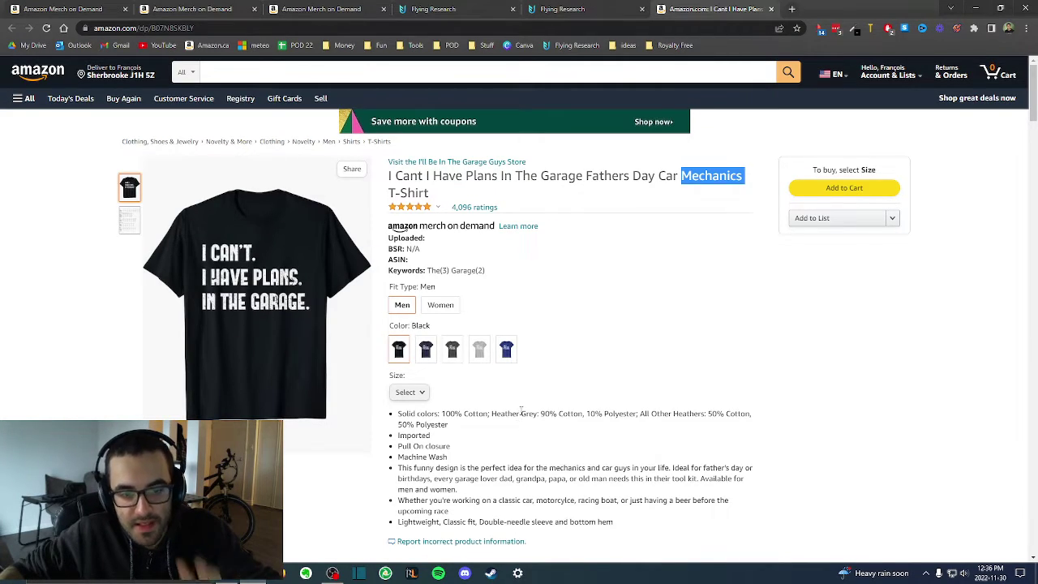
pyautogui.scroll(-1, 505, 428)
# - Open an incognito browser window and copy "I Cant I Have Plans In The Garage" from the Amazon listing's title
pyautogui.rightClick(247, 582)
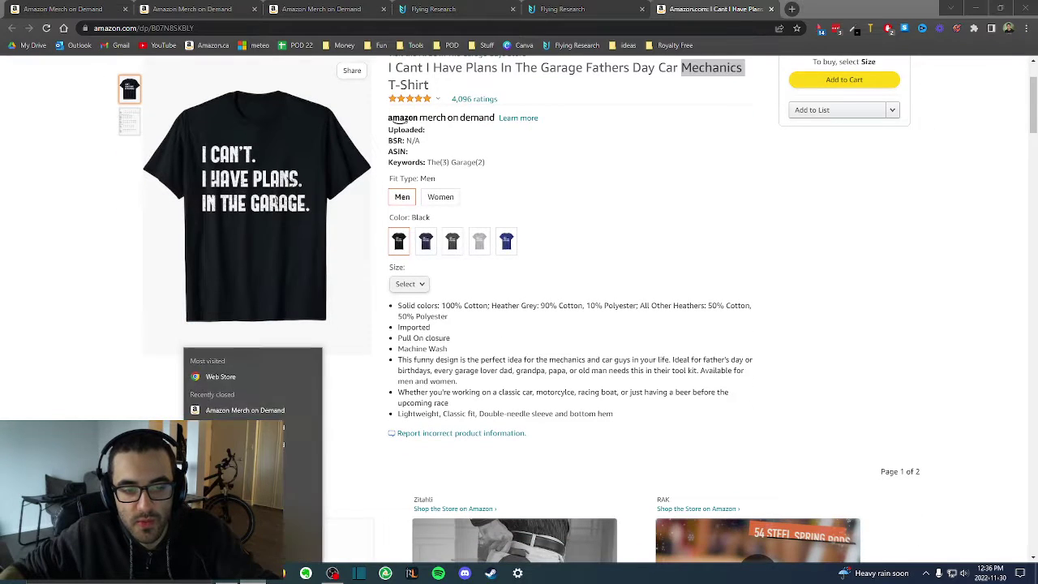
pyautogui.click(243, 491)
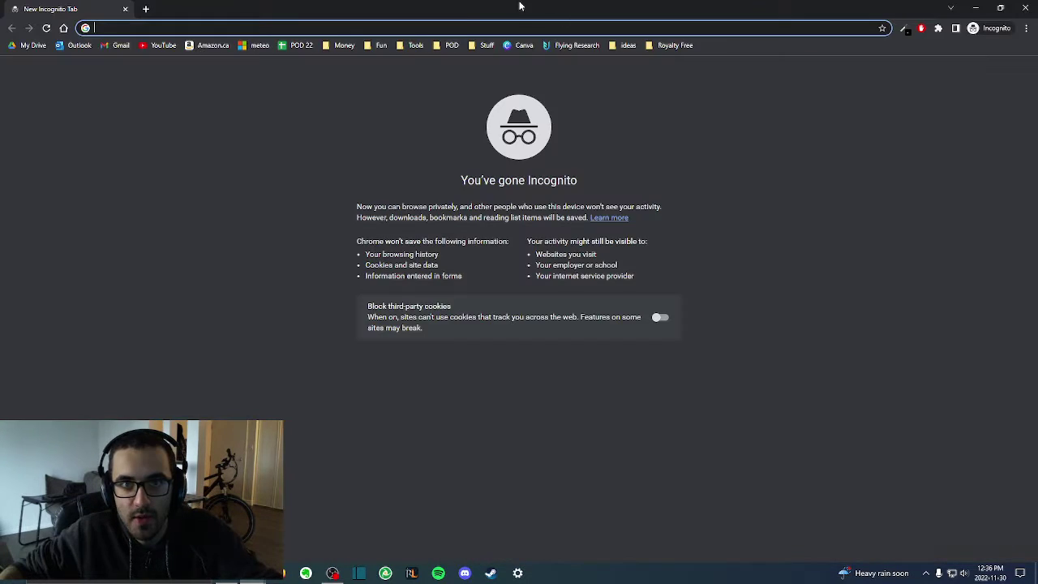
pyautogui.hotkey('alt', 'Tab')
pyautogui.scroll(1, 501, 190)
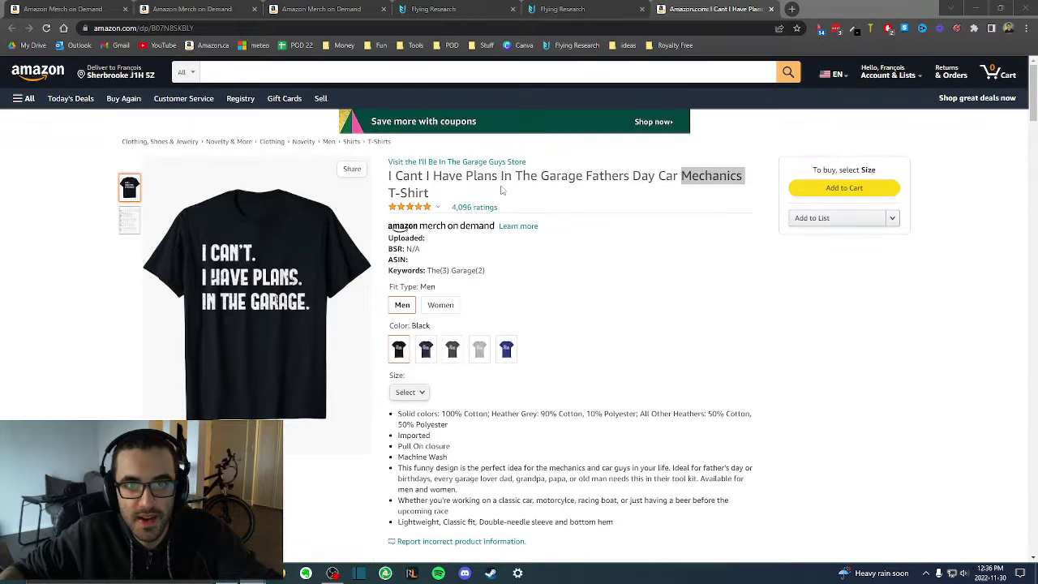
pyautogui.moveTo(390, 175); pyautogui.dragTo(582, 175)
pyautogui.hotkey('ctrl', 'c')
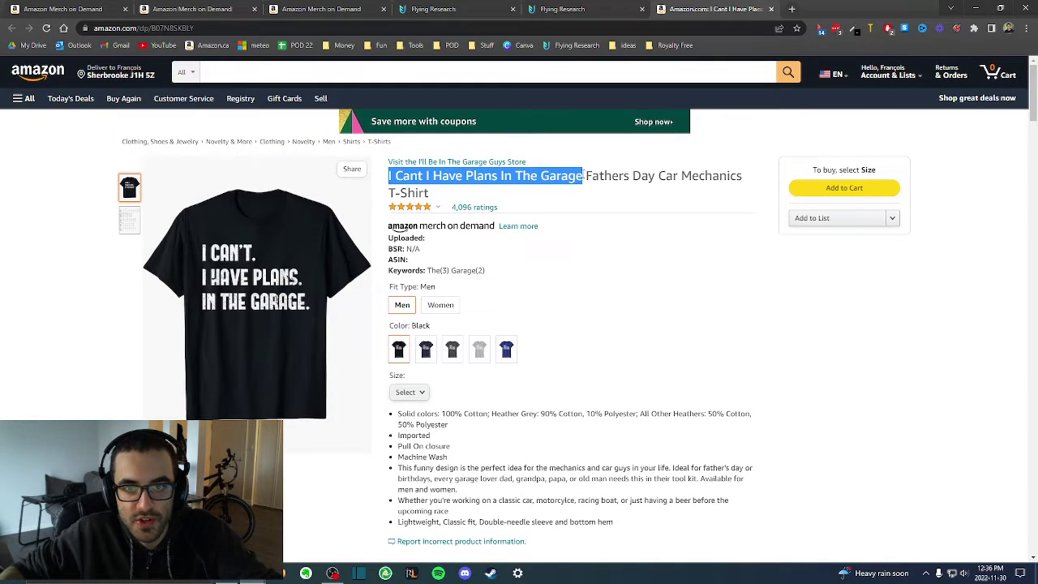
# - Search Google in the incognito window for "I Cant I Have Plans In The Garage shirt amazon"
pyautogui.hotkey('alt', 'Tab')
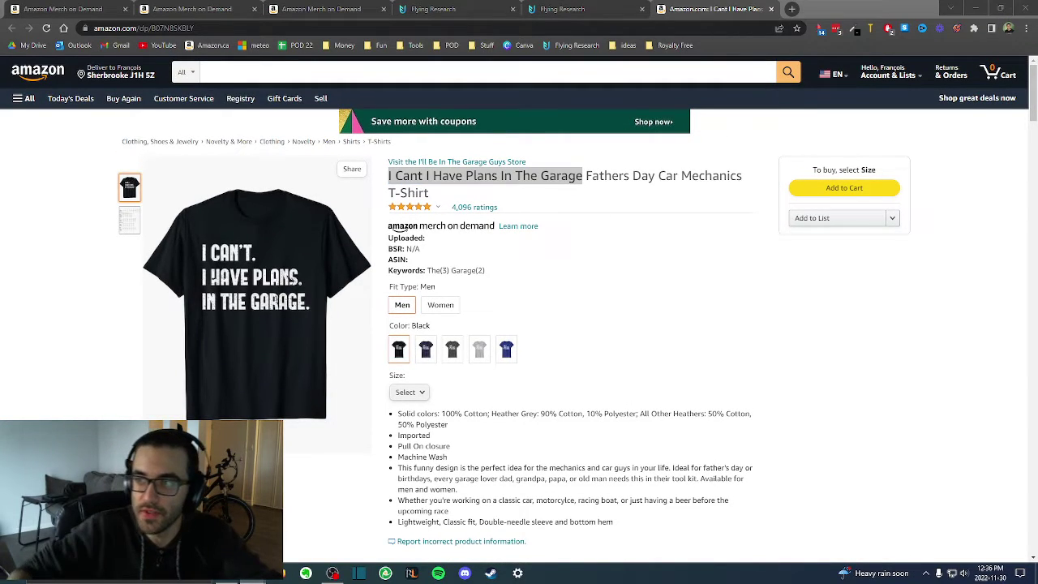
pyautogui.hotkey('ctrl', 'shift', 'n')
pyautogui.hotkey('ctrl', 'v')
pyautogui.write('shirt ama')
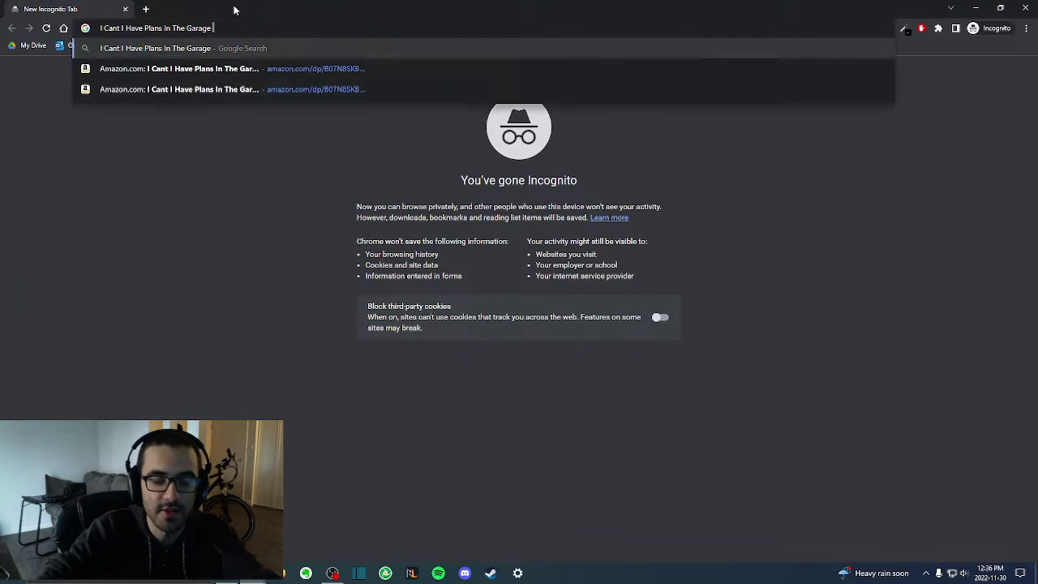
pyautogui.write('zon')
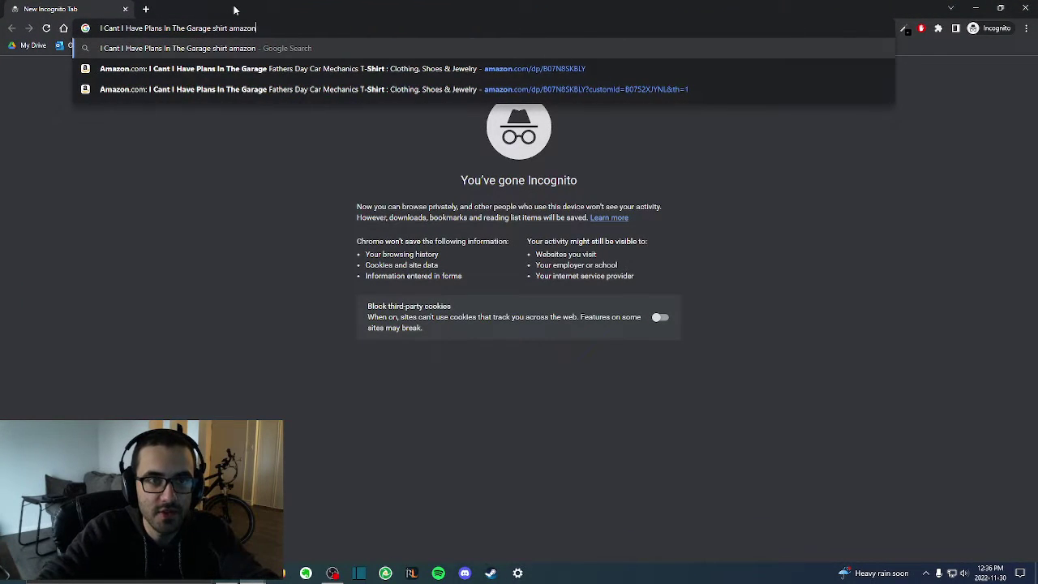
pyautogui.press('Return')
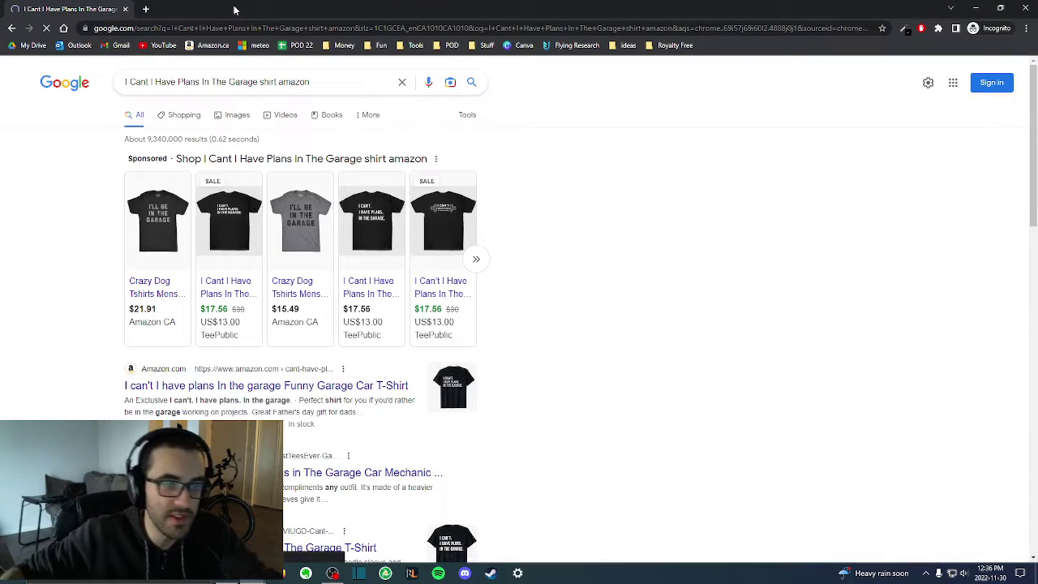
# - Open the Funny Garage Car, BestTeesEver, Car Mechanic T-Shirt_b and AHVIUGD Garage Car results in separate tabs
pyautogui.scroll(-3, 287, 230)
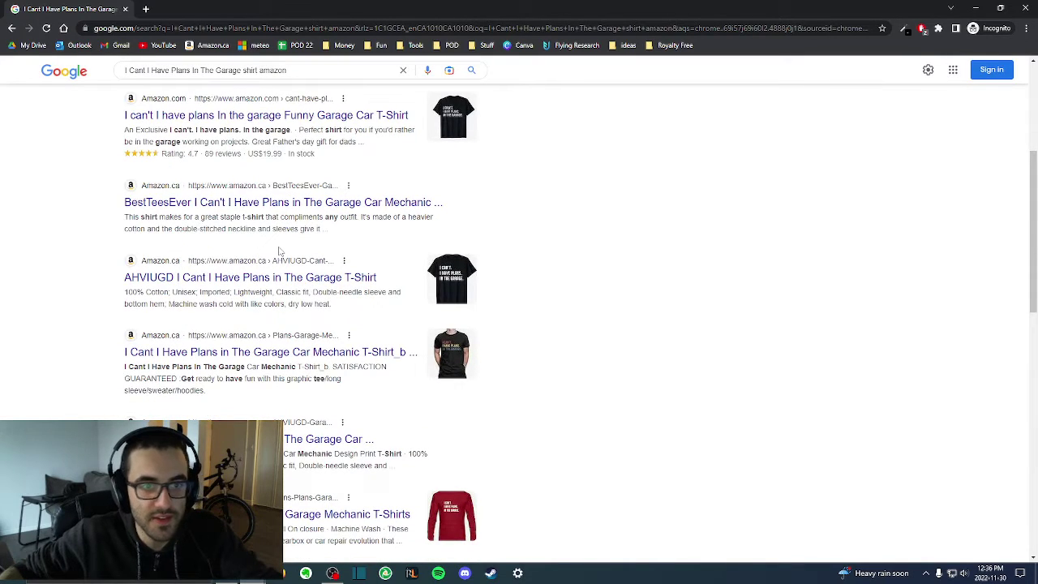
pyautogui.scroll(2, 217, 276)
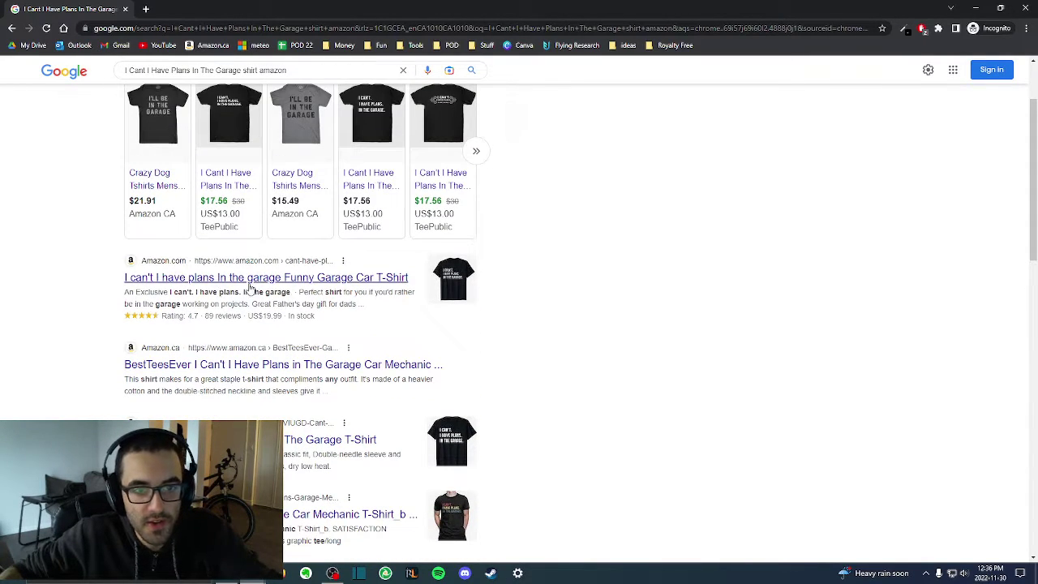
pyautogui.keyDown('ctrl'); pyautogui.click(267, 284); pyautogui.keyUp('ctrl')
pyautogui.keyDown('ctrl'); pyautogui.click(234, 365); pyautogui.keyUp('ctrl')
pyautogui.keyDown('ctrl'); pyautogui.click(268, 516); pyautogui.keyUp('ctrl')
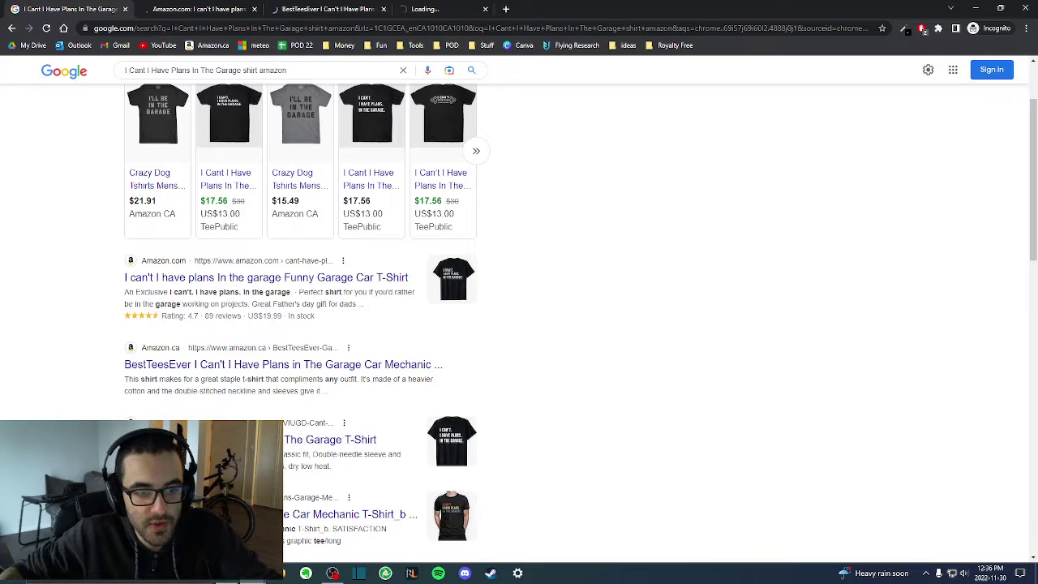
pyautogui.scroll(-2, 267, 486)
pyautogui.keyDown('ctrl'); pyautogui.click(267, 440); pyautogui.keyUp('ctrl')
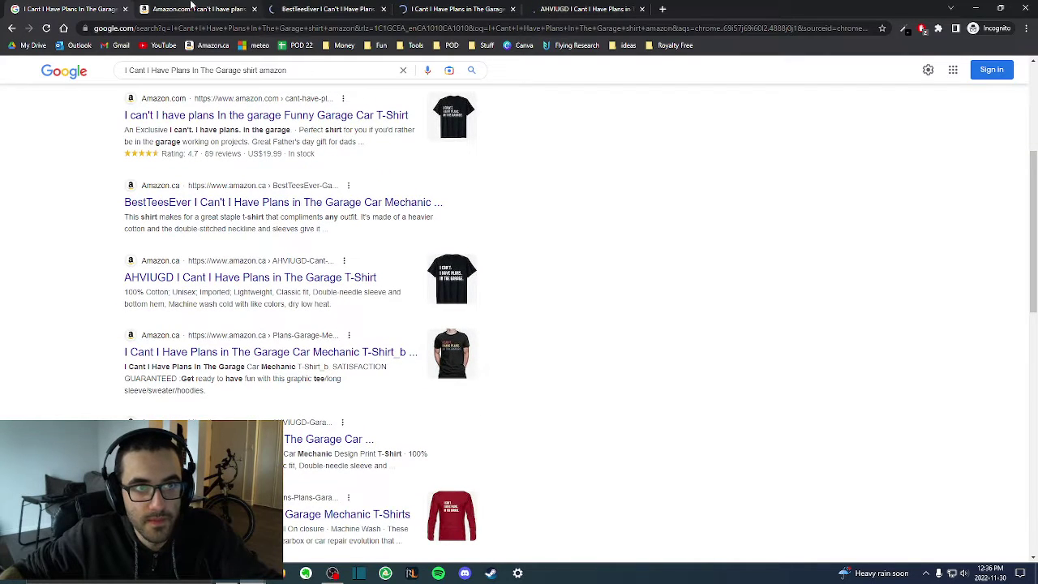
# - Read the two design-specific feature bullets of the Funny Garage Car T-Shirt listing
pyautogui.hotkey('ctrl', 'Tab')
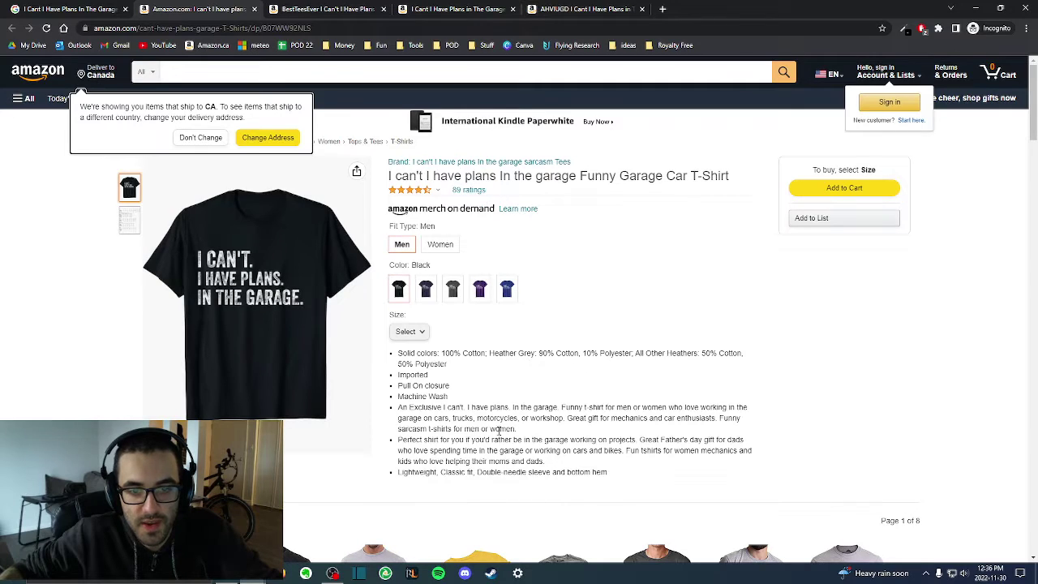
pyautogui.moveTo(517, 430); pyautogui.dragTo(397, 407)
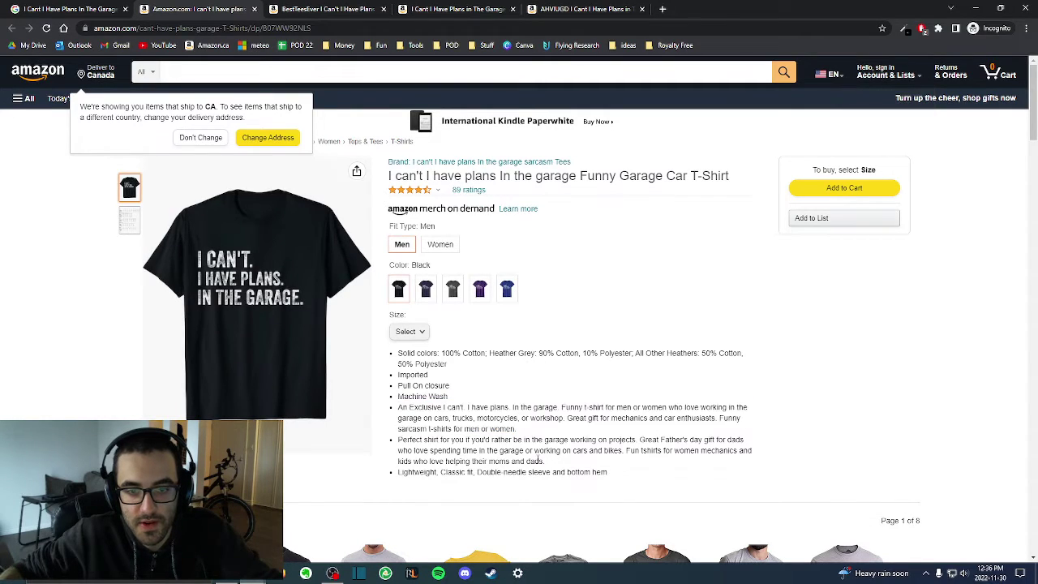
pyautogui.moveTo(545, 460); pyautogui.dragTo(387, 445)
# - Review the feature bullets and title wording of the BestTeesEver garage shirt listing
pyautogui.click(345, 7)
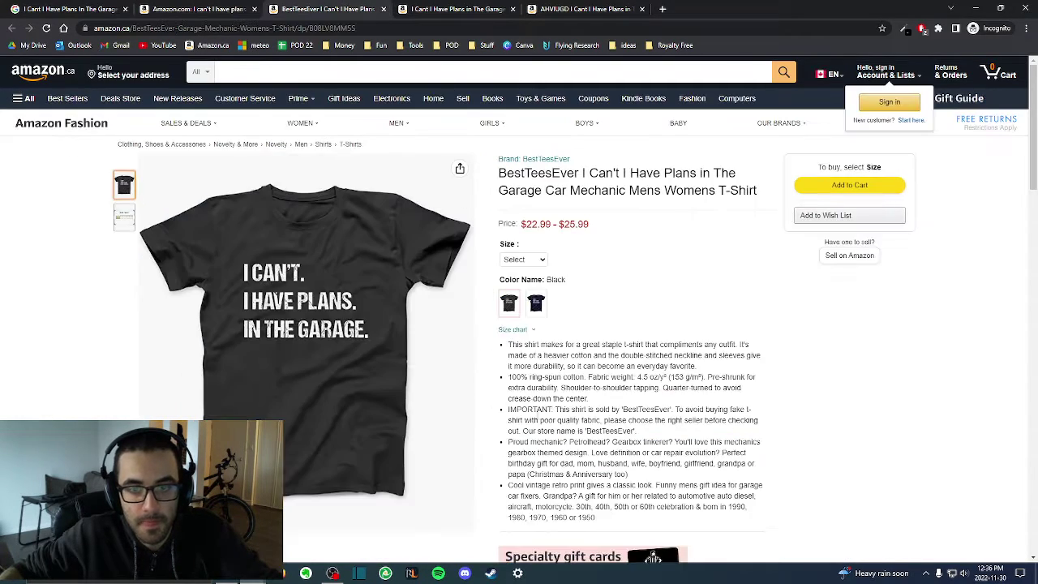
pyautogui.scroll(-2, 566, 409)
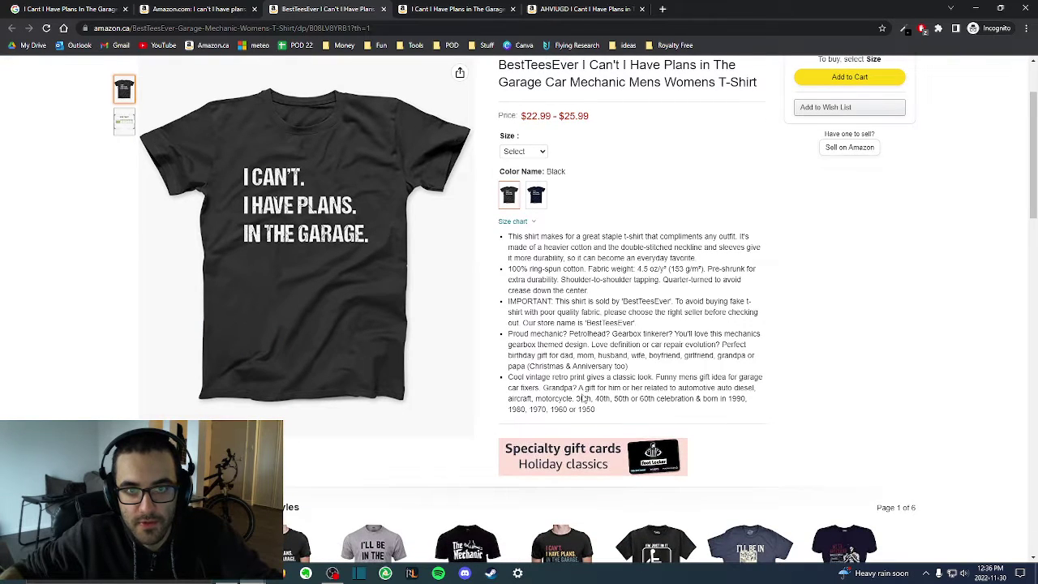
pyautogui.scroll(2, 582, 399)
pyautogui.moveTo(663, 192); pyautogui.dragTo(609, 190)
pyautogui.click(693, 192)
# - Close the unavailable KEWETEE listing and look through the AHVIUGD garage shirt's bullets, product details and reviews
pyautogui.hotkey('ctrl', 'Tab')
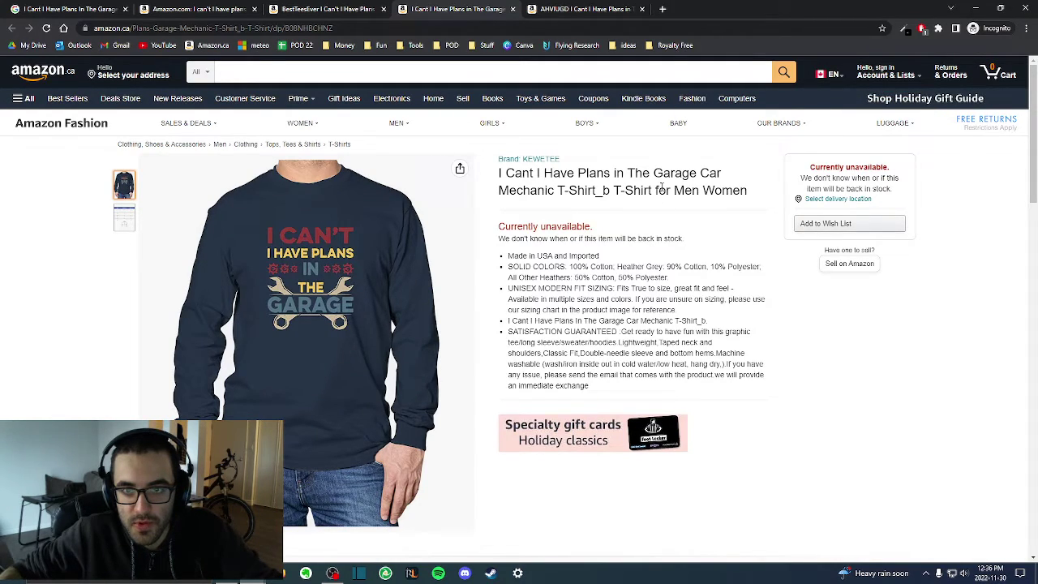
pyautogui.hotkey('ctrl', 'w')
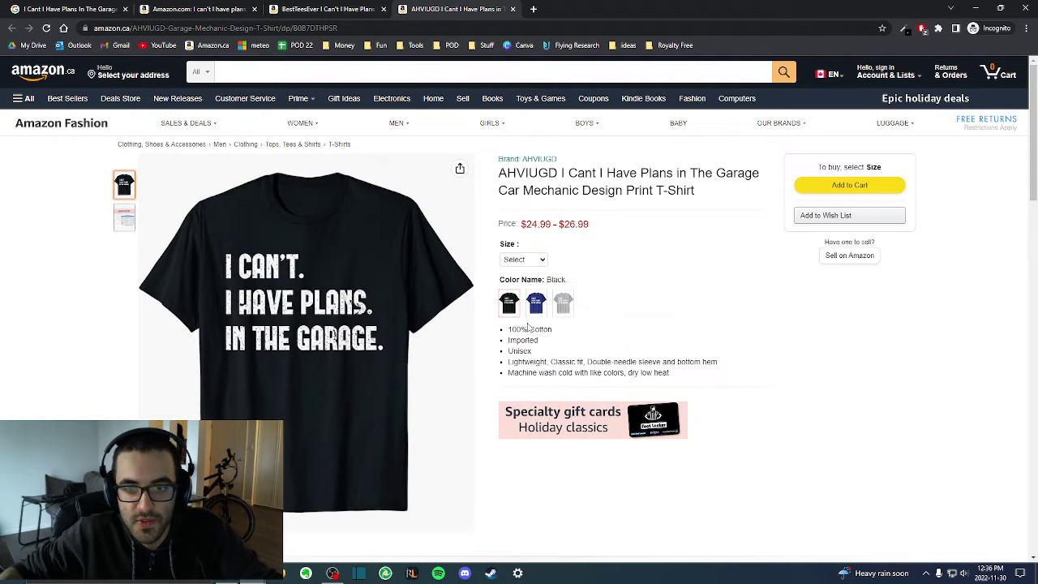
pyautogui.scroll(-8, 552, 345)
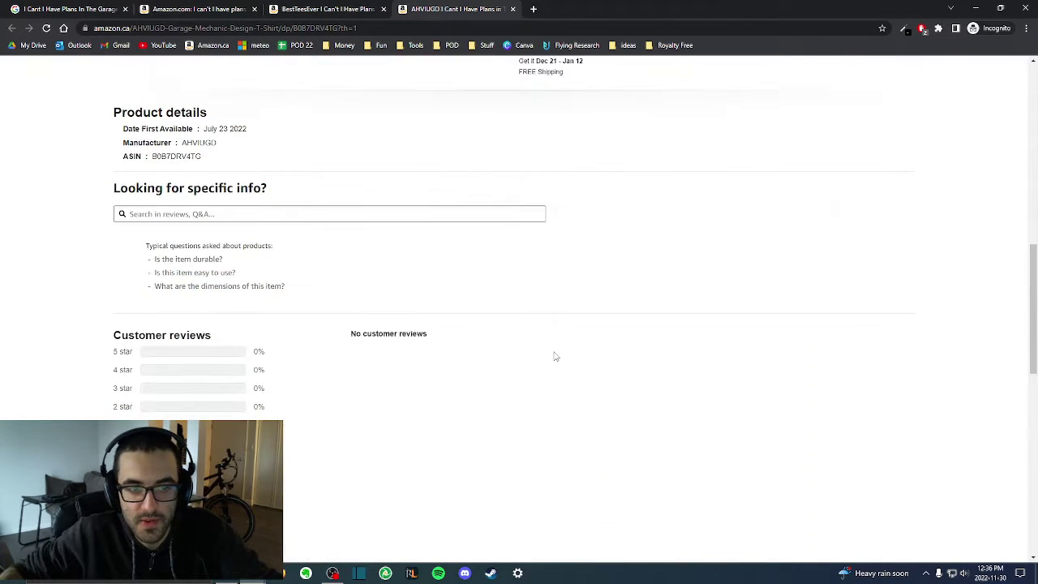
pyautogui.scroll(5, 551, 354)
pyautogui.scroll(5, 551, 357)
# - Highlight the mechanics and car guys bullet on the original garage shirt listing, and return to the incognito window
pyautogui.hotkey('alt', 'Tab')
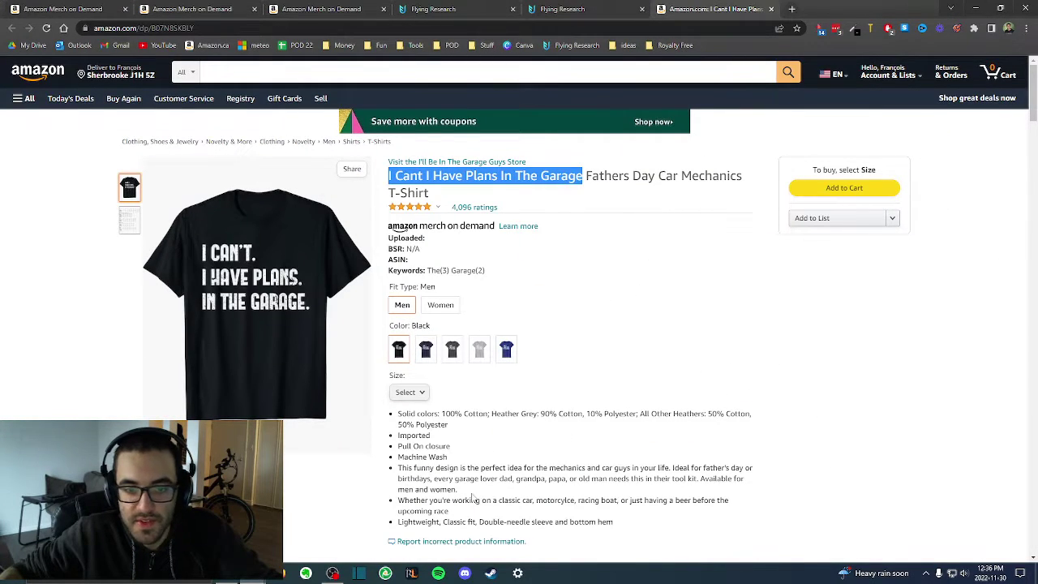
pyautogui.moveTo(460, 492); pyautogui.dragTo(399, 468)
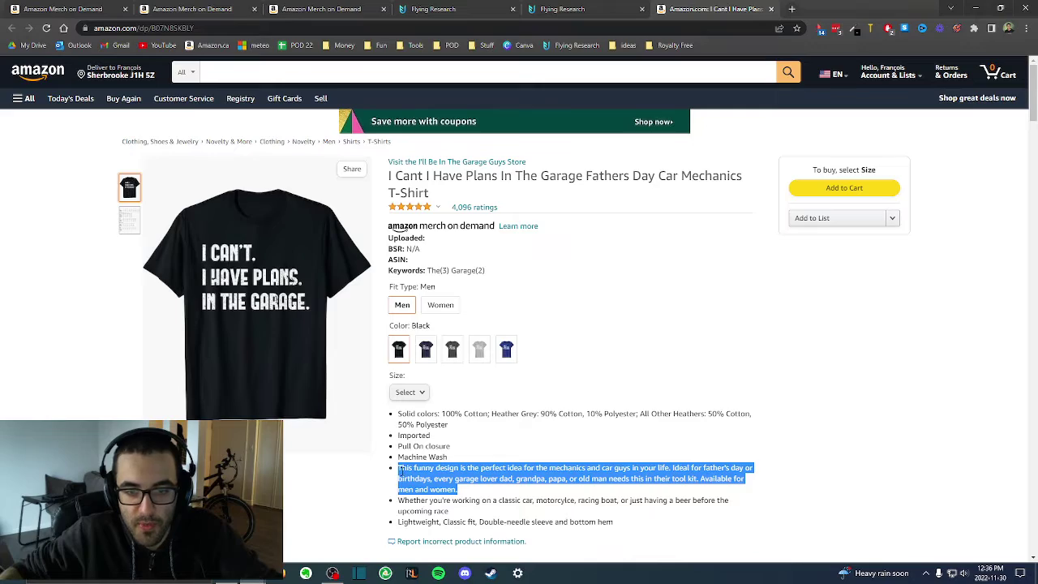
pyautogui.moveTo(1037, 243); pyautogui.dragTo(421, 2)
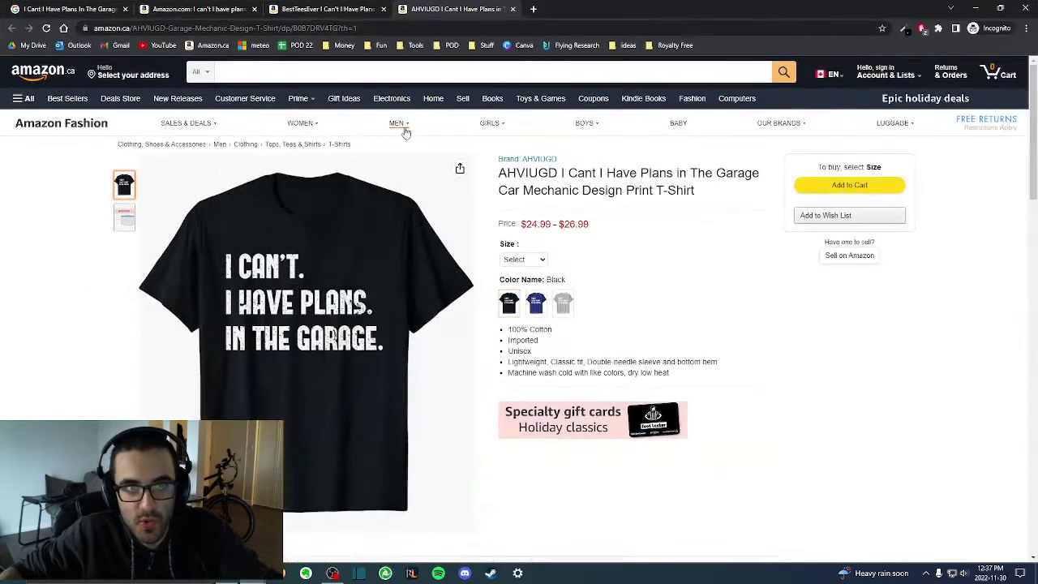
# - Browse to the second page of the Google results and open the Redbubble funny garage t-shirt listing in its own tab
pyautogui.click(44, 8)
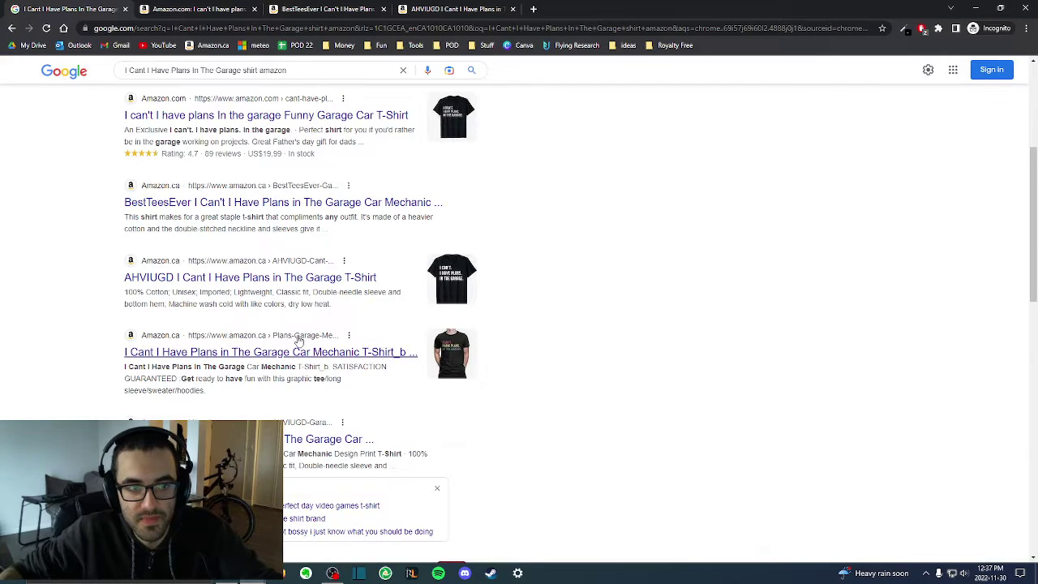
pyautogui.scroll(-10, 308, 357)
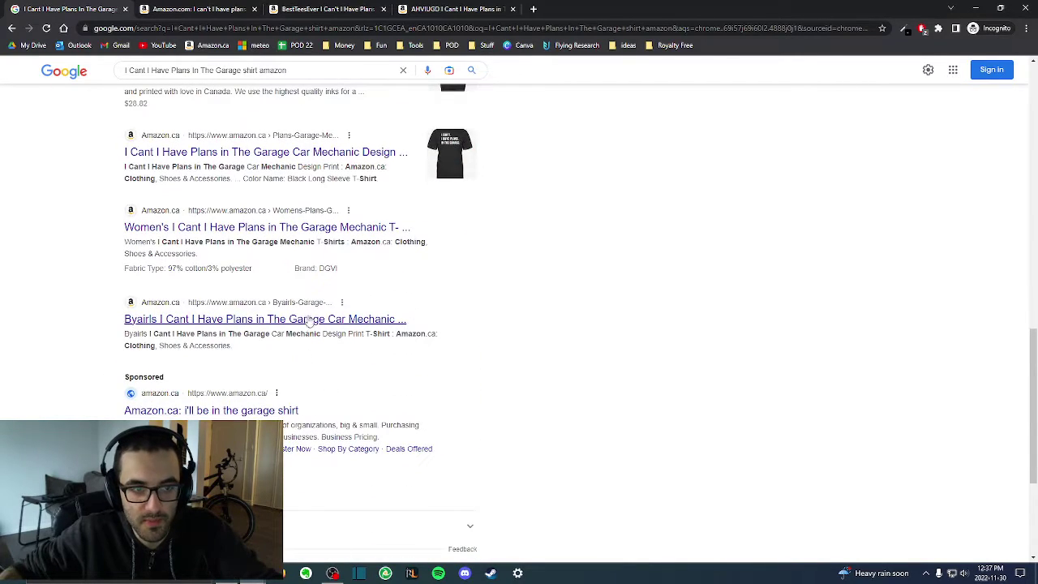
pyautogui.scroll(-3, 317, 349)
pyautogui.click(349, 475)
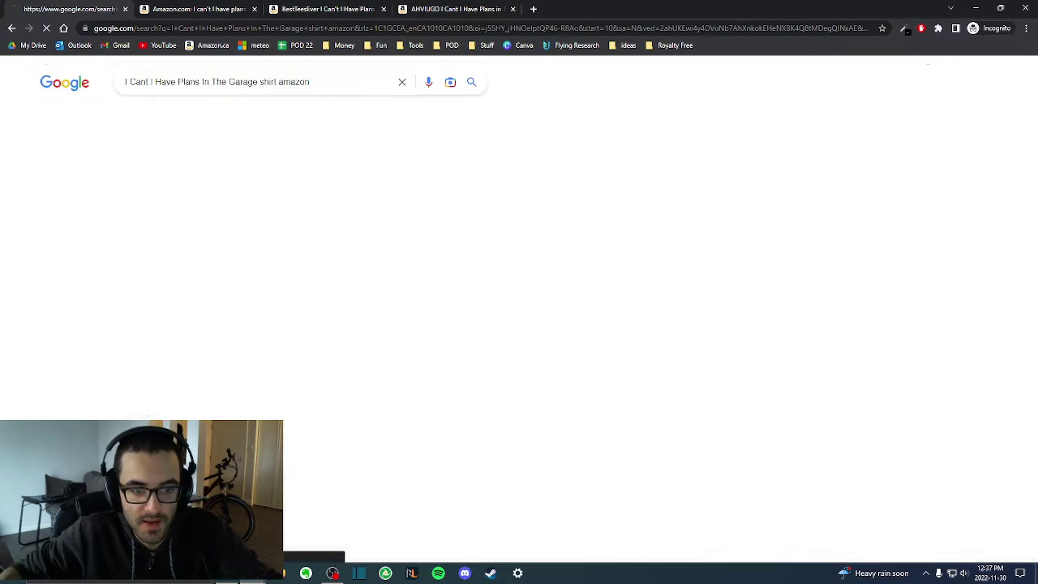
pyautogui.scroll(-5, 364, 335)
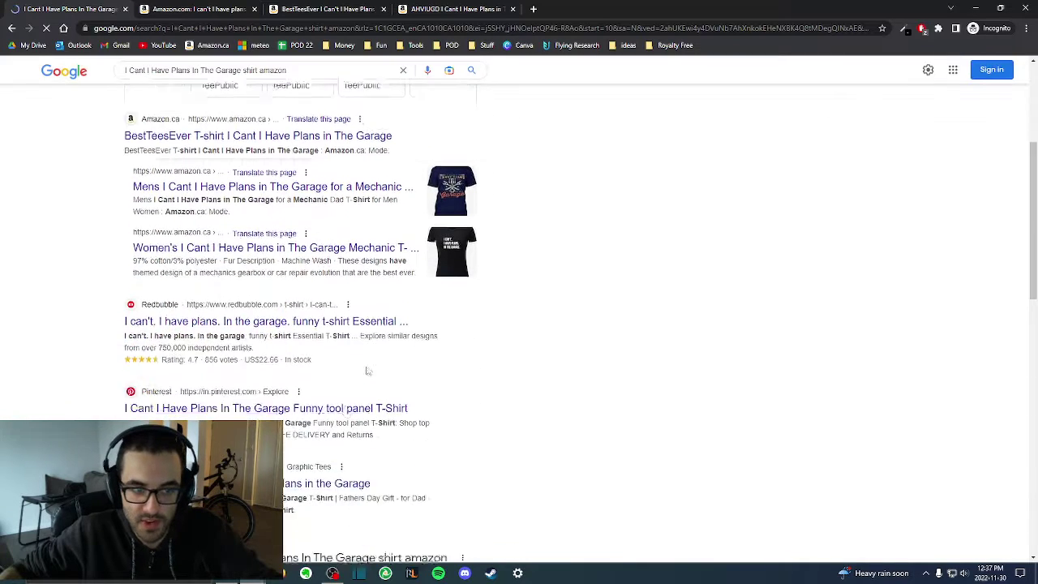
pyautogui.middleClick(235, 247)
pyautogui.click(577, 8)
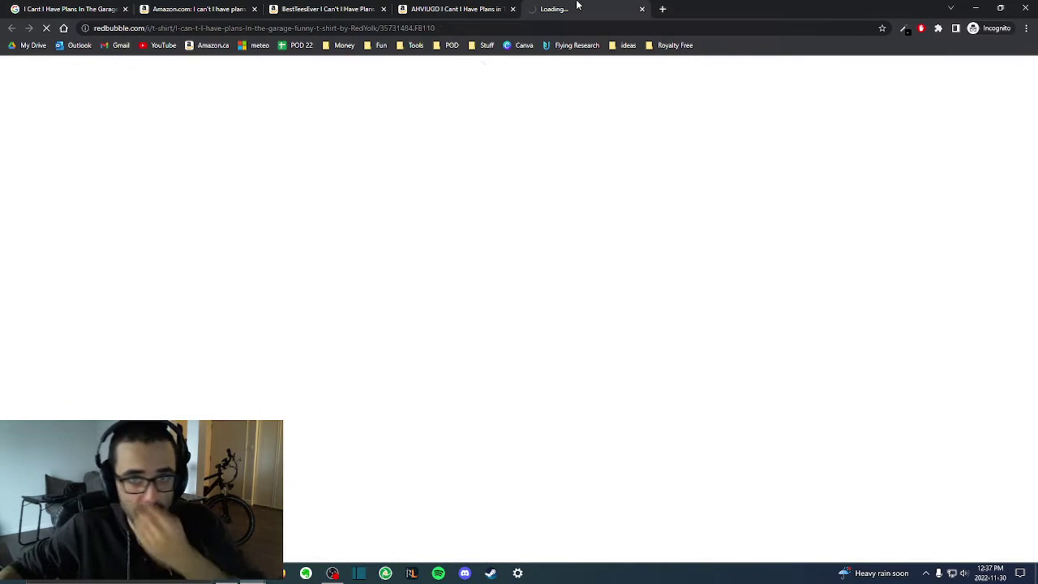
# - Look through the Redbubble garage t-shirt listing's features and design description, and return to the main browser window
pyautogui.scroll(-5, 629, 304)
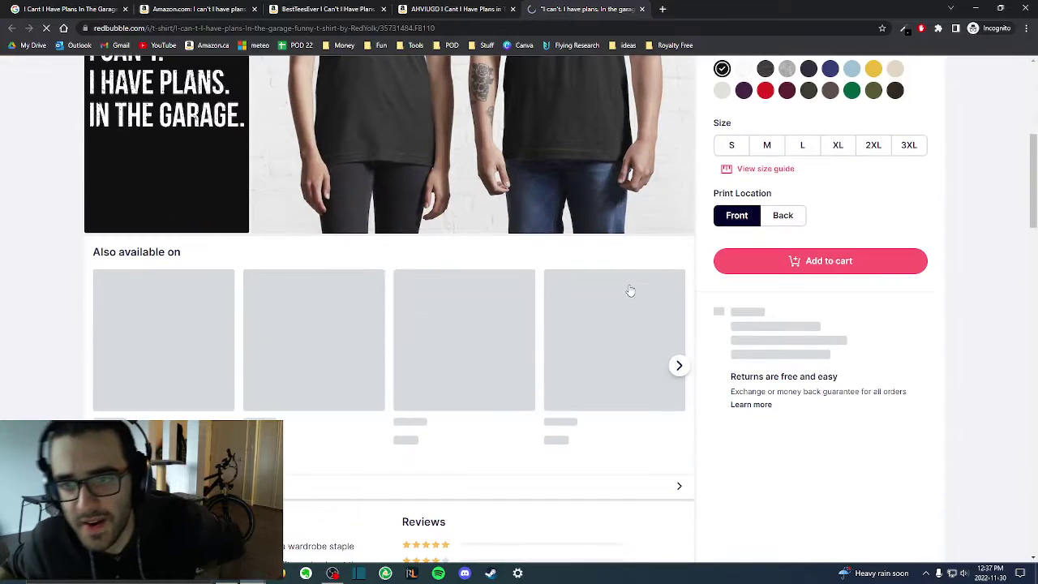
pyautogui.scroll(-10, 506, 236)
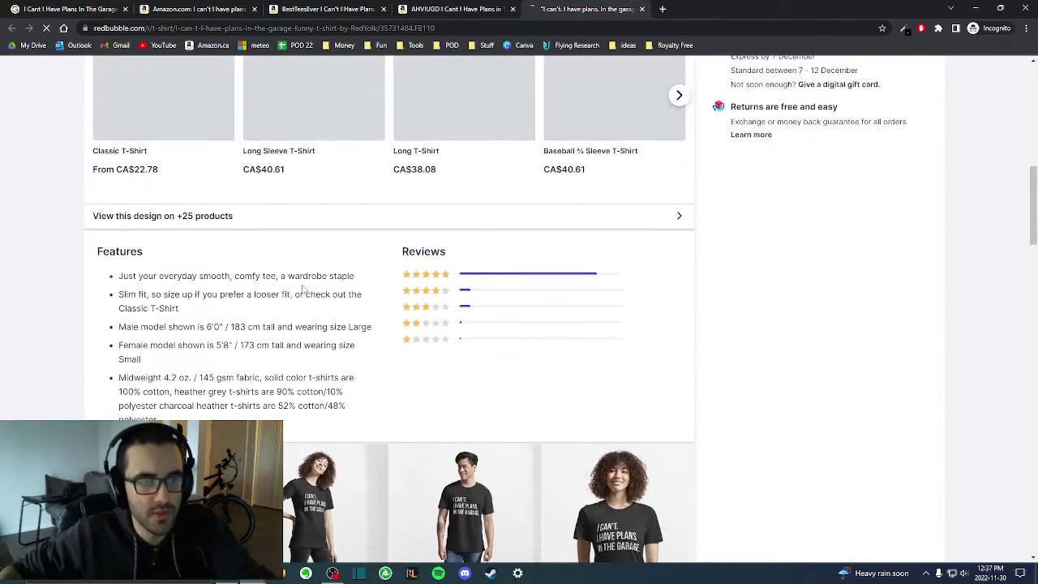
pyautogui.scroll(-1, 293, 278)
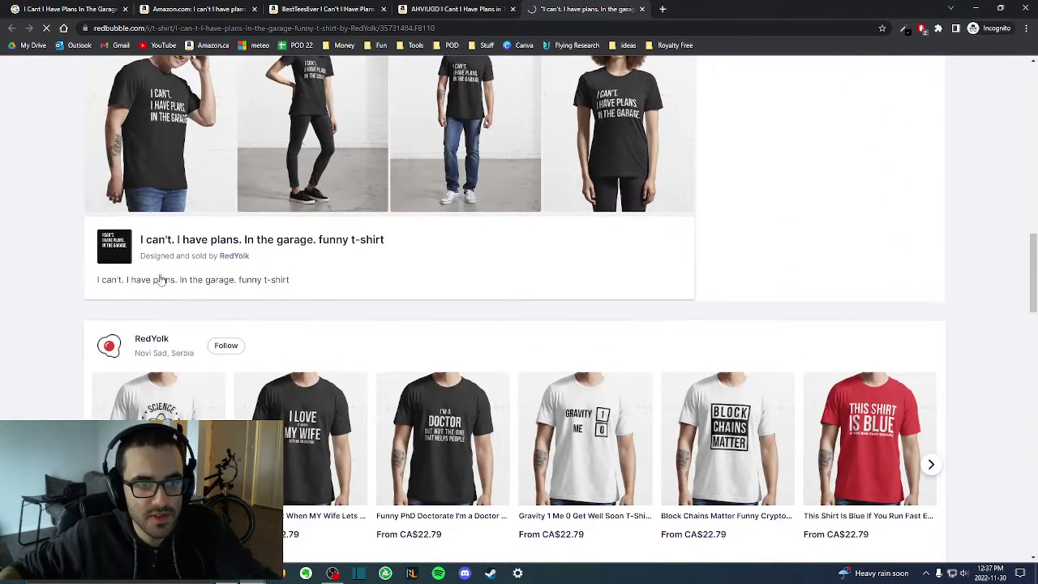
pyautogui.scroll(15, 209, 290)
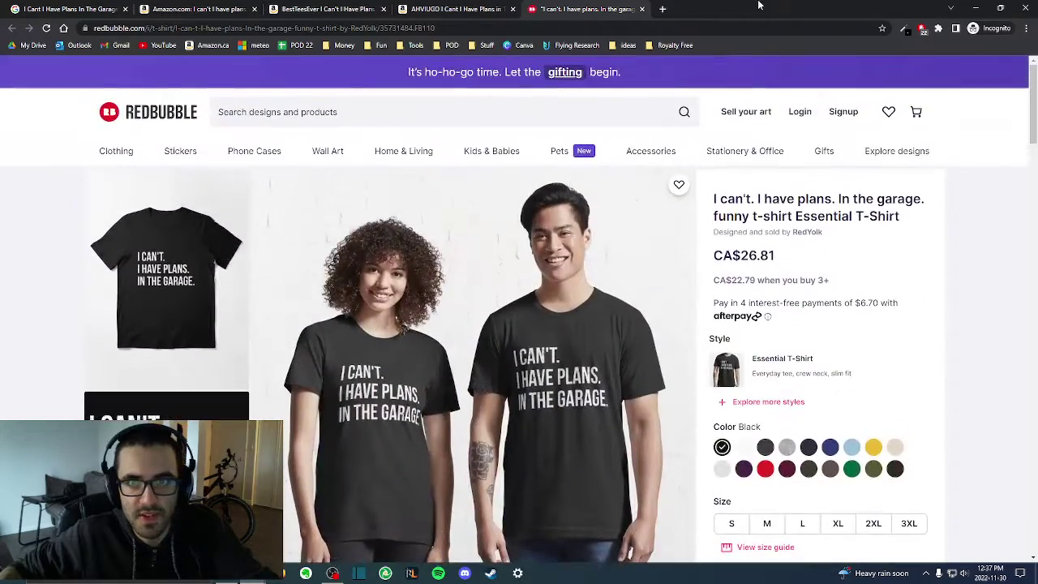
pyautogui.moveTo(810, 8); pyautogui.dragTo(1037, 174)
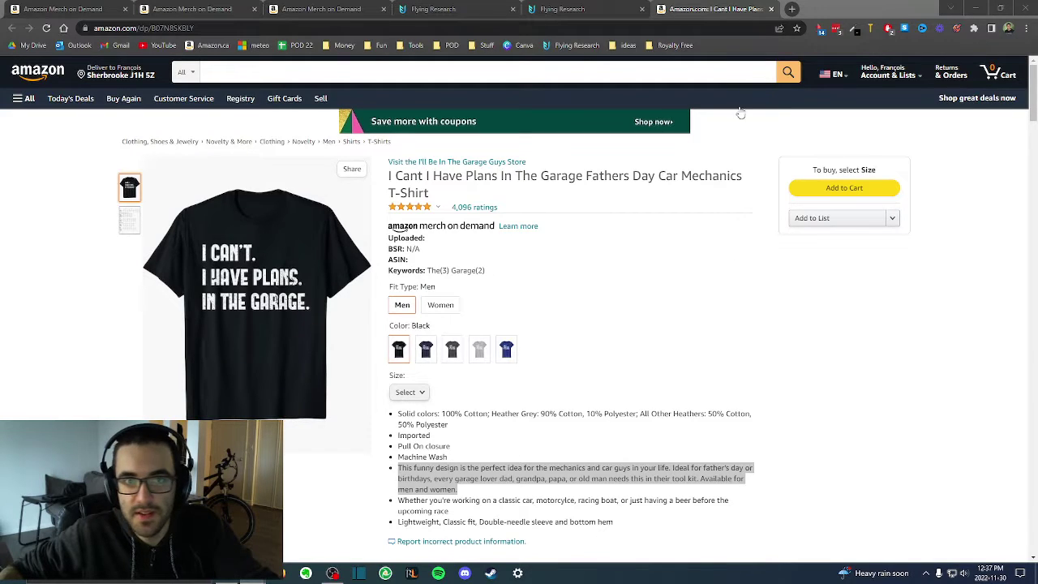
# - Copy the words "Car Mechanic" from the title of the original Amazon garage shirt listing
pyautogui.click(192, 9)
pyautogui.hotkey('ctrl', '9')
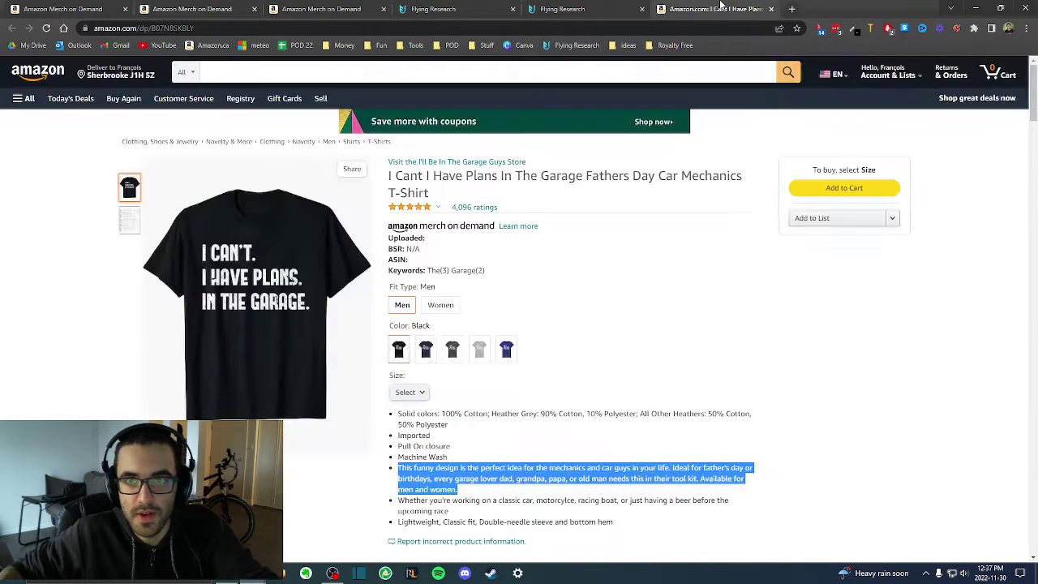
pyautogui.doubleClick(663, 176)
pyautogui.moveTo(736, 178); pyautogui.dragTo(658, 176)
pyautogui.hotkey('ctrl', 'c')
# - Append "Car Guy" and the copied "Car Mechanic" to the design title, and check the wording against the original listing's title
pyautogui.click(187, 9)
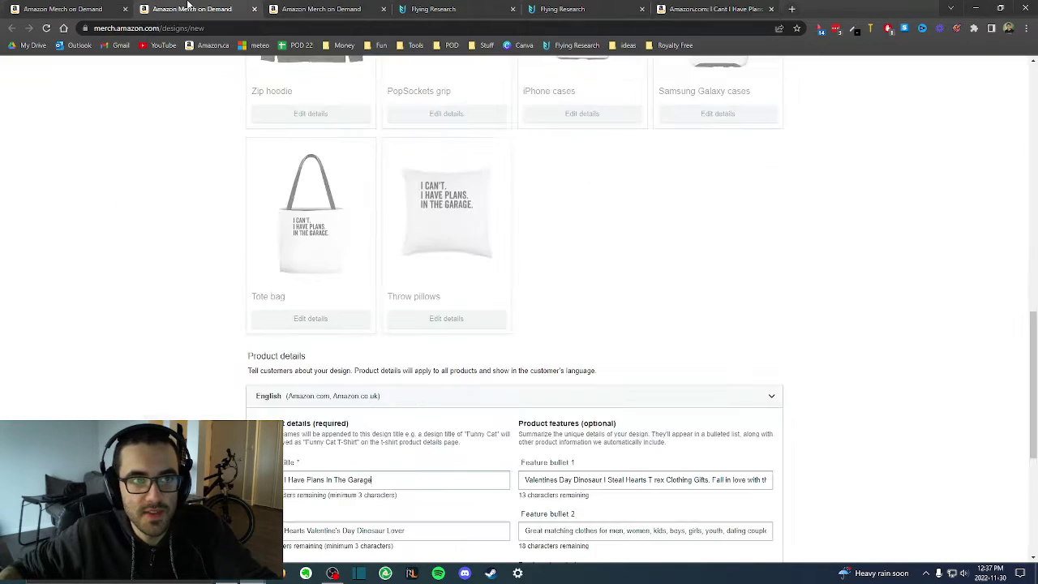
pyautogui.click(385, 483)
pyautogui.write('Car Guy')
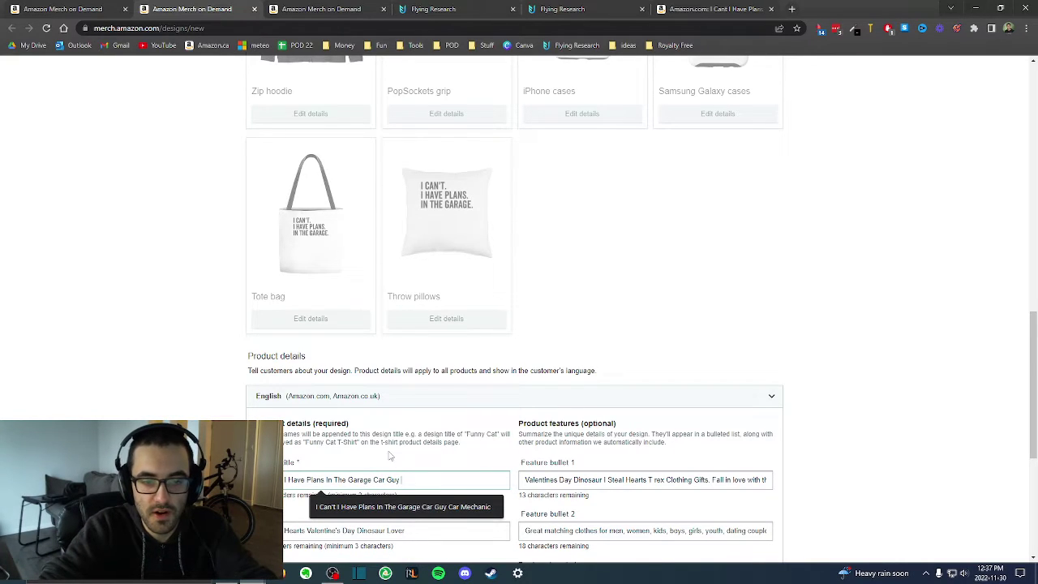
pyautogui.hotkey('ctrl', 'v')
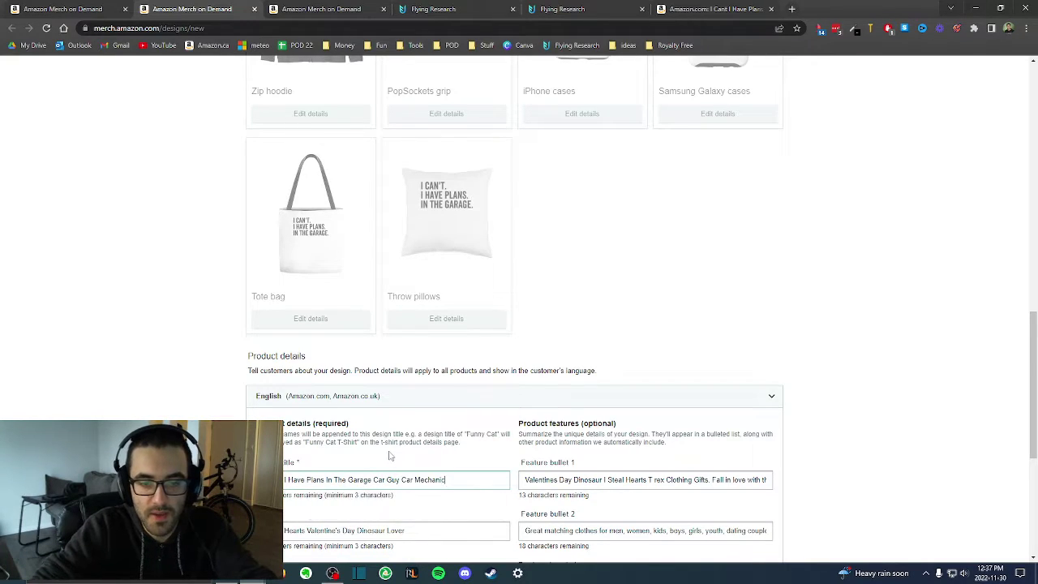
pyautogui.click(711, 11)
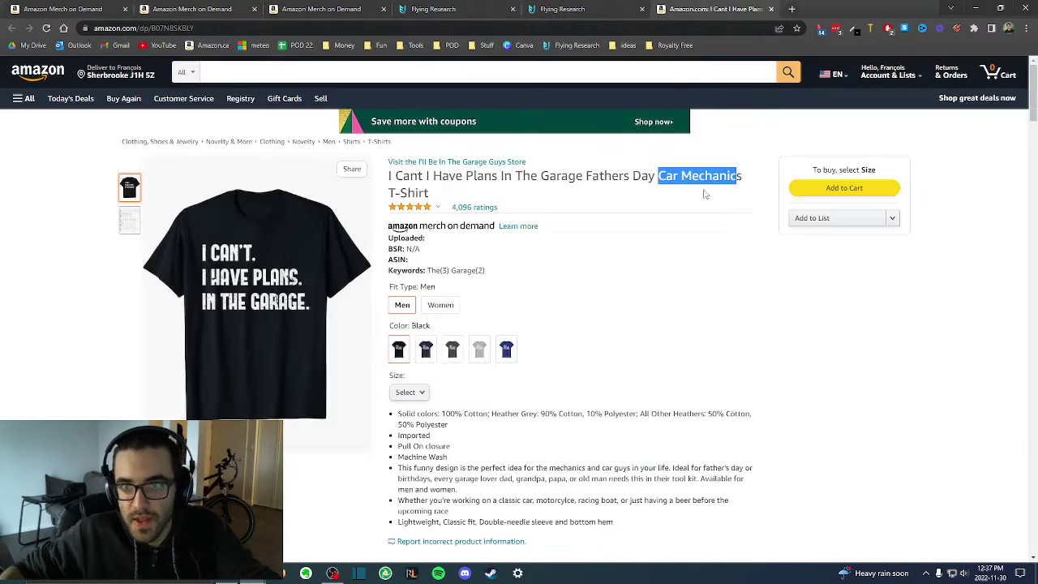
pyautogui.click(740, 175)
pyautogui.click(195, 9)
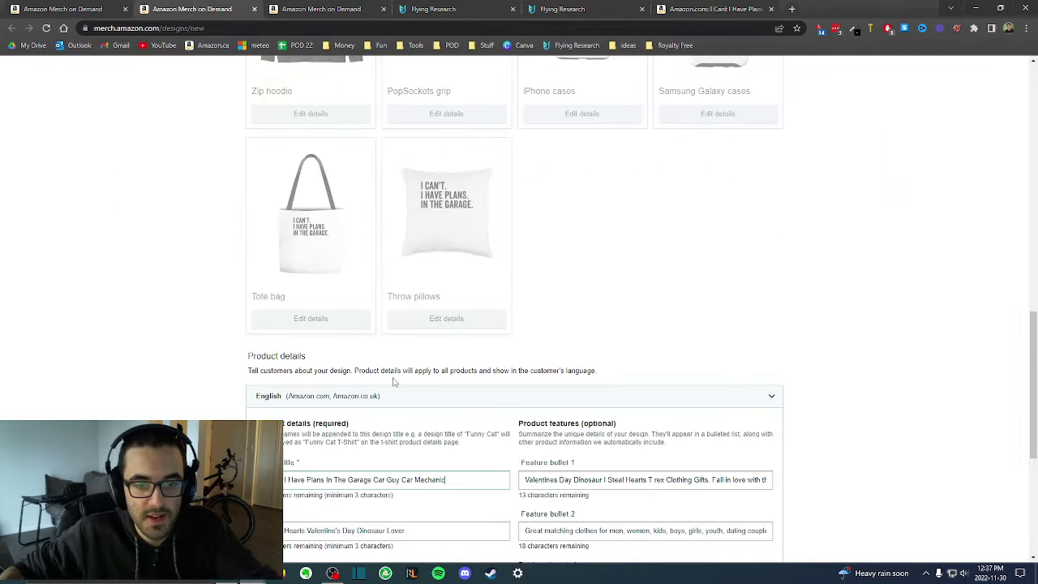
# - Replace the brand with the design title's wording, ending at "In The Garage Car Guy Car"
pyautogui.tripleClick(466, 484)
pyautogui.scroll(-1, 452, 370)
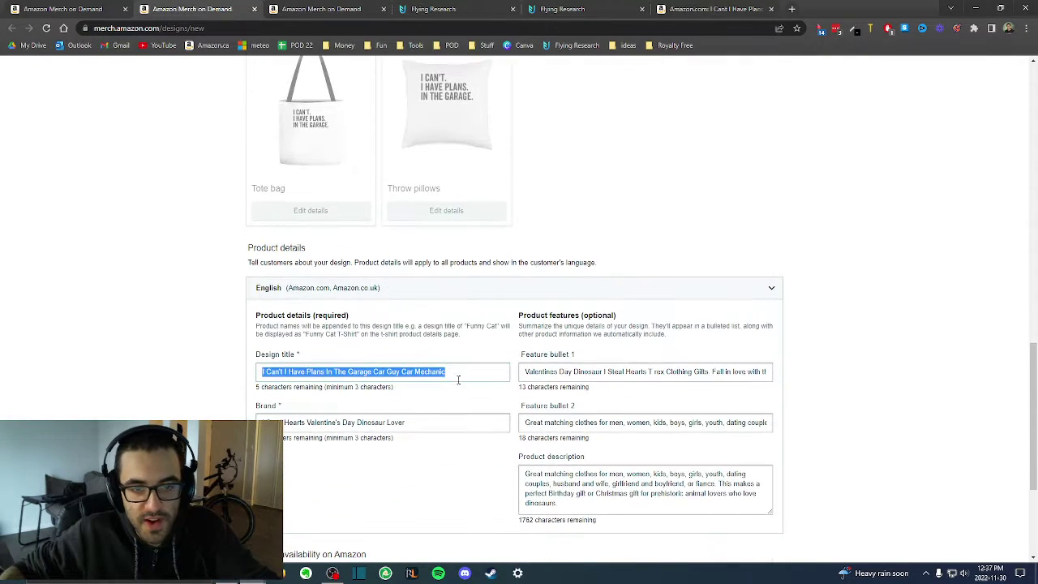
pyautogui.click(451, 371)
pyautogui.tripleClick(452, 370)
pyautogui.hotkey('ctrl', 'c')
pyautogui.press('Tab')
pyautogui.hotkey('ctrl', 'v')
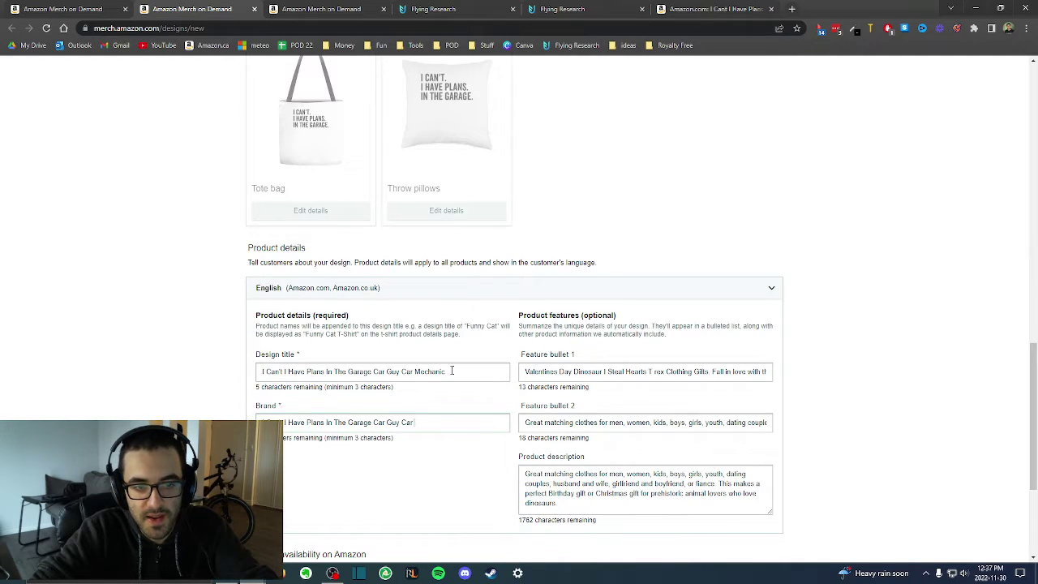
# - Try to add "Mechanic" to the end of the brand
pyautogui.write('Mechanic')
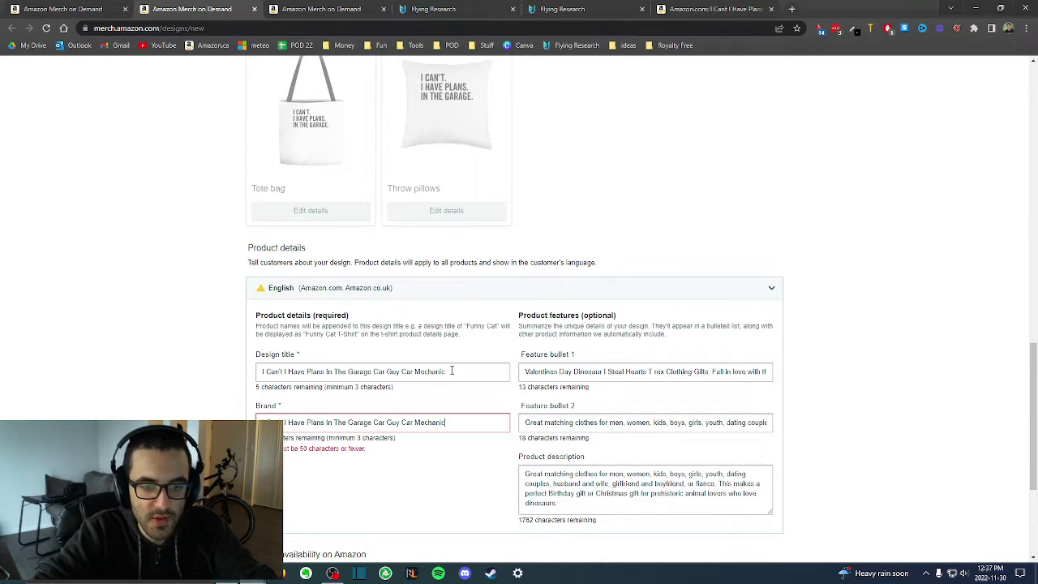
pyautogui.press('BackSpace')
pyautogui.press('BackSpace')
pyautogui.press('BackSpace')
pyautogui.press('BackSpace')
pyautogui.press('BackSpace')
pyautogui.press('BackSpace')
pyautogui.press('BackSpace')
pyautogui.press('BackSpace')
pyautogui.press('BackSpace')
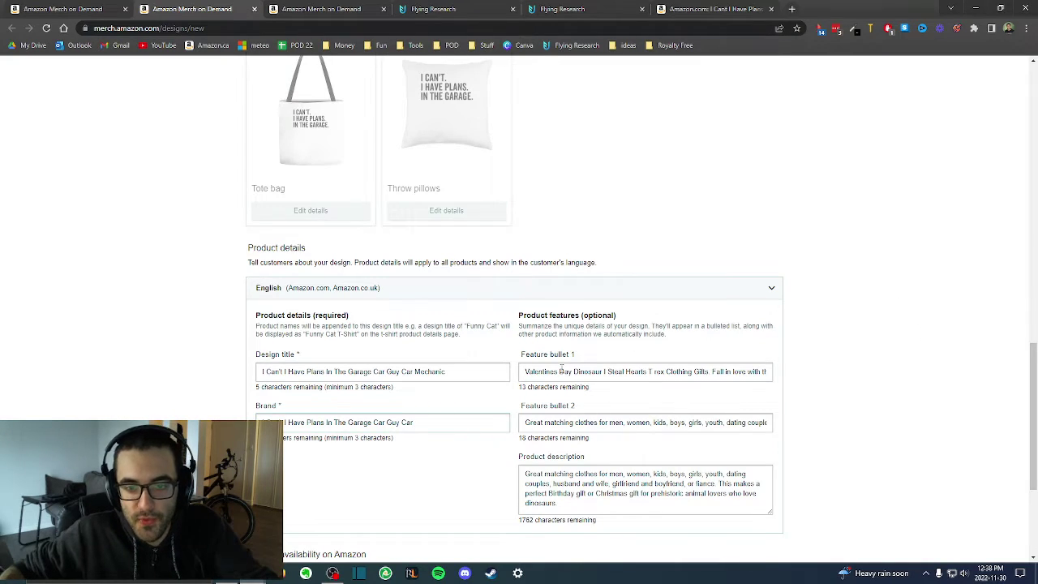
# - Revisit the competitor listings and Google results in the incognito window, and return to the original Amazon garage shirt listing
pyautogui.moveTo(573, 357); pyautogui.dragTo(522, 360)
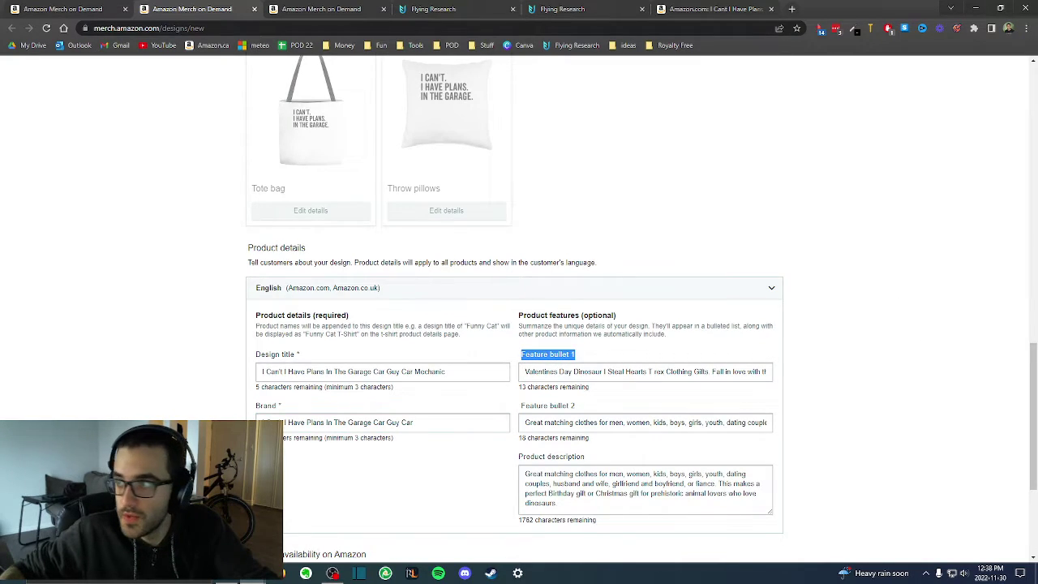
pyautogui.hotkey('alt', 'Tab')
pyautogui.moveTo(672, 315); pyautogui.dragTo(630, 6)
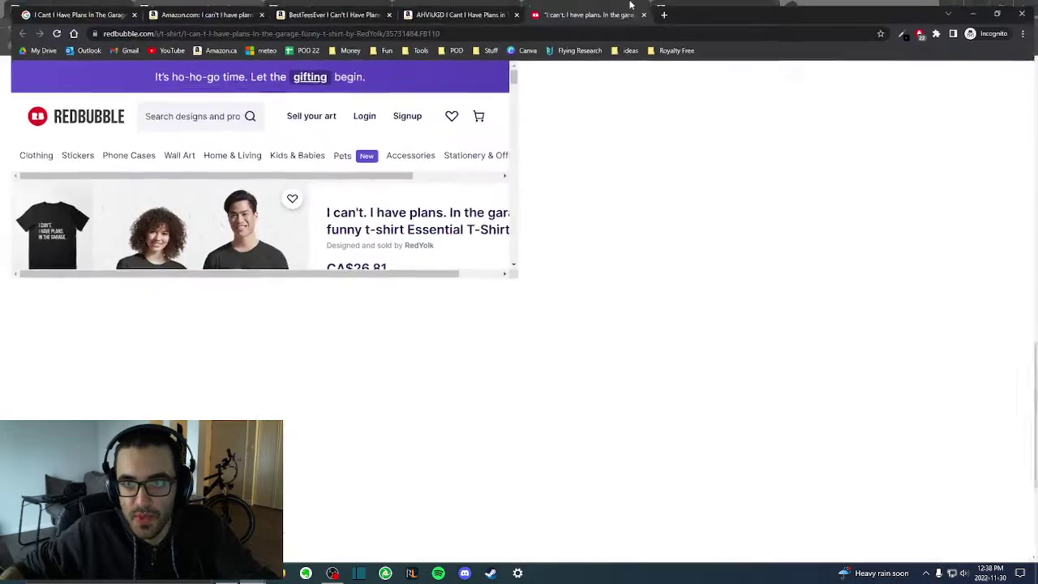
pyautogui.click(455, 9)
pyautogui.click(325, 9)
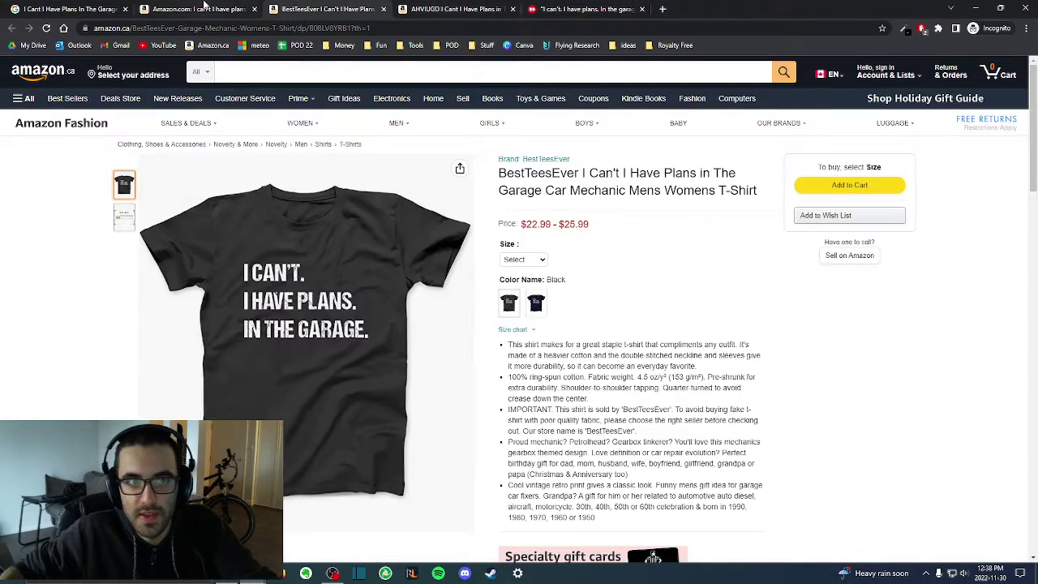
pyautogui.click(69, 8)
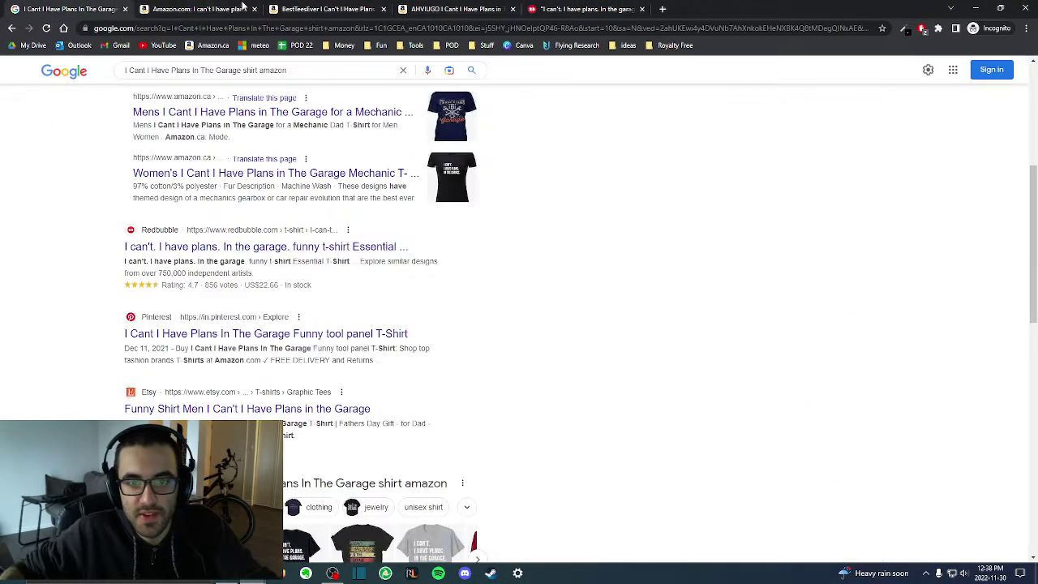
pyautogui.click(977, 8)
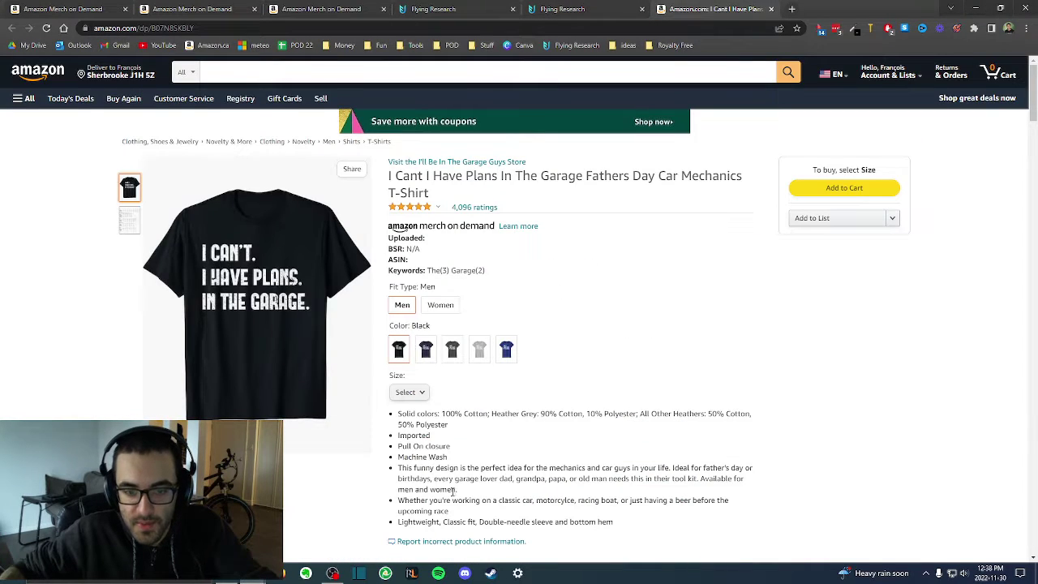
# - Replace the product description with the mechanics and car guys bullet copied from the original garage shirt listing
pyautogui.moveTo(452, 491); pyautogui.dragTo(401, 468)
pyautogui.hotkey('ctrl', 'c')
pyautogui.click(192, 9)
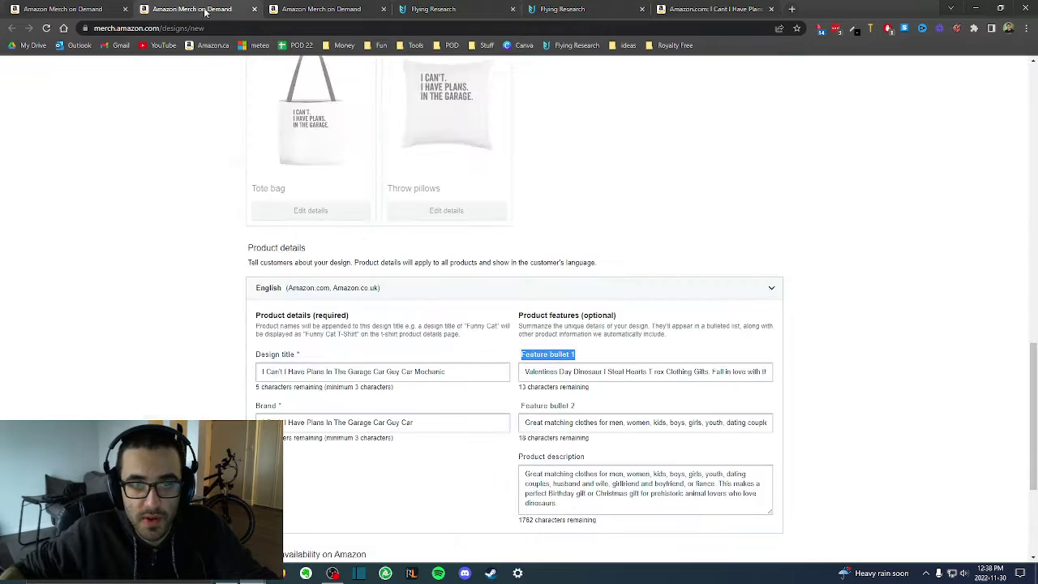
pyautogui.click(619, 489)
pyautogui.hotkey('ctrl', 'a')
pyautogui.hotkey('ctrl', 'v')
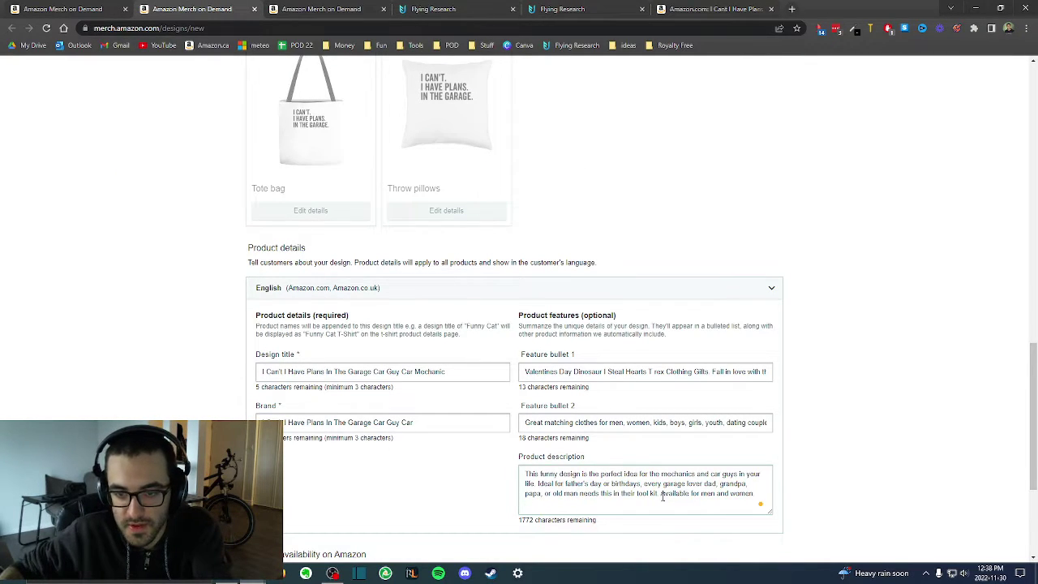
pyautogui.moveTo(661, 497); pyautogui.dragTo(792, 501)
pyautogui.press('BackSpace')
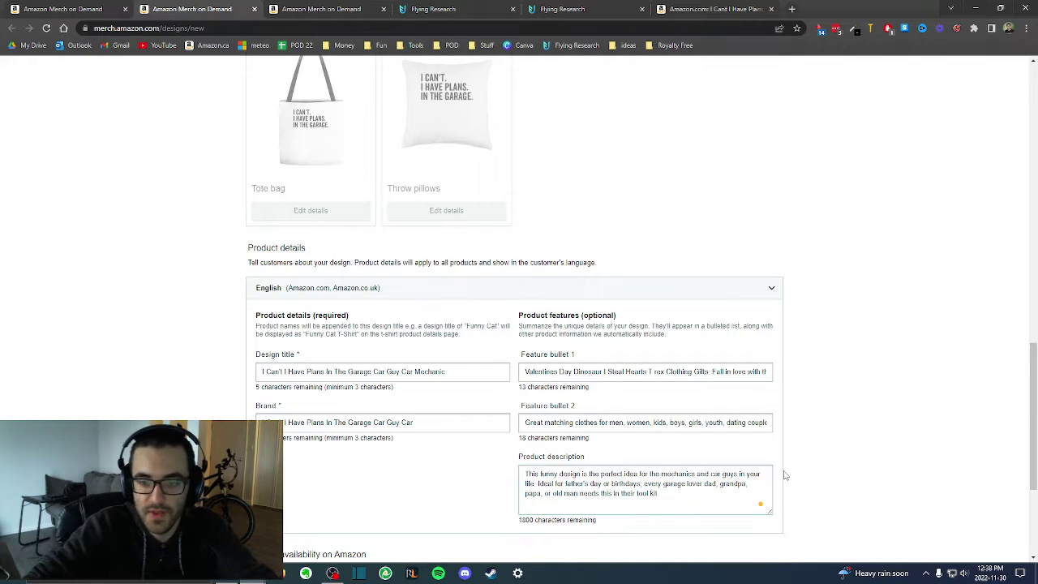
pyautogui.press('BackSpace')
pyautogui.hotkey('ctrl', 'a')
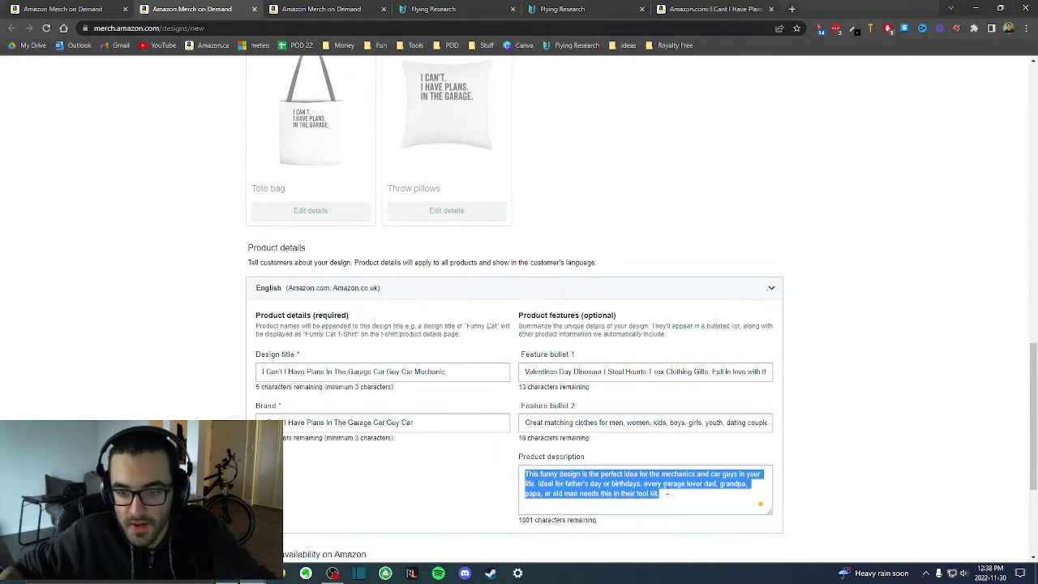
pyautogui.click(662, 493)
pyautogui.hotkey('ctrl', 'z')
# - Remove the sentence "Available for men and women." from the end of the product description
pyautogui.click(675, 493)
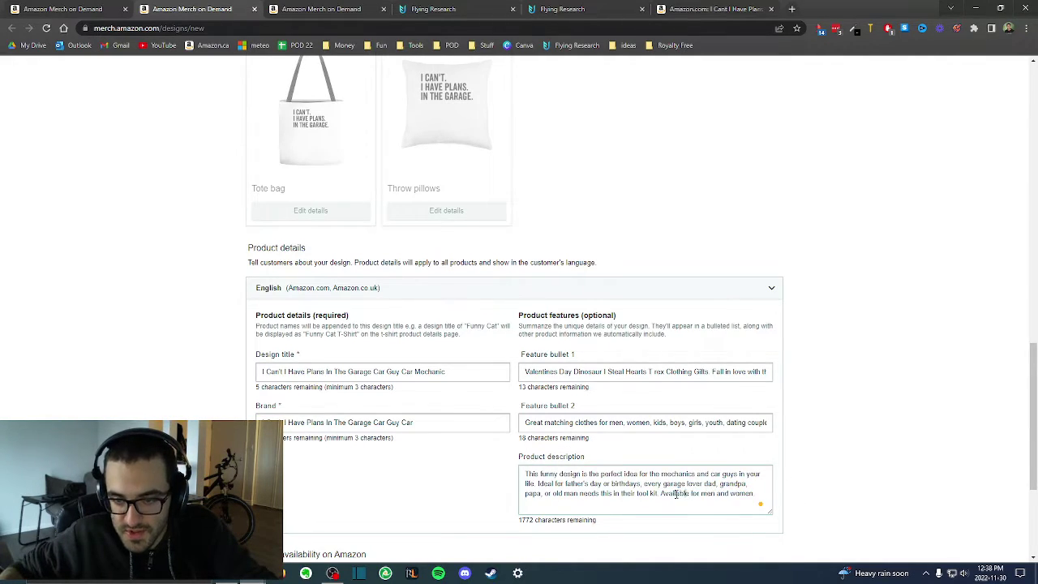
pyautogui.moveTo(662, 493); pyautogui.dragTo(759, 494)
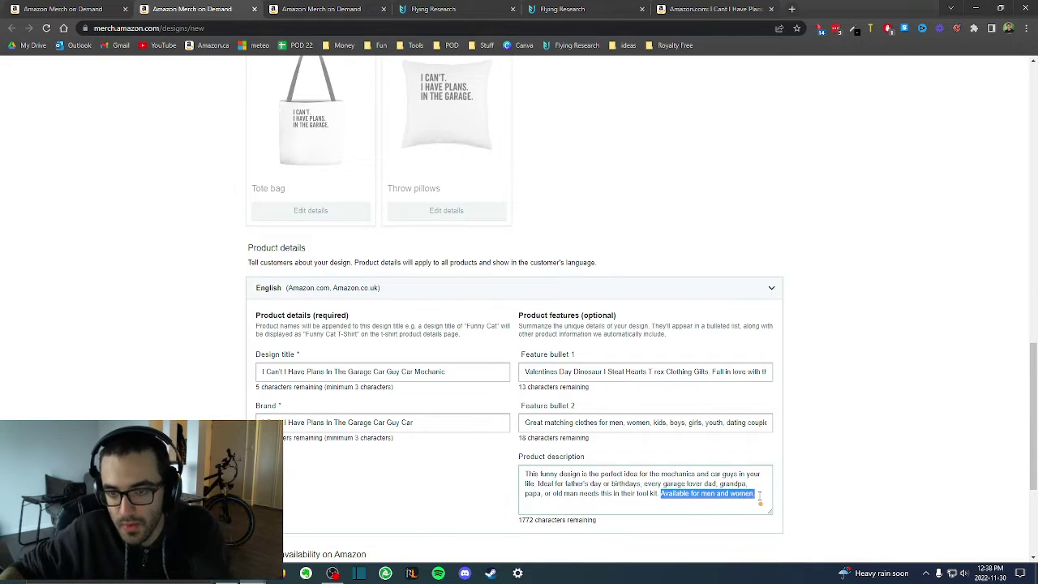
pyautogui.press('BackSpace')
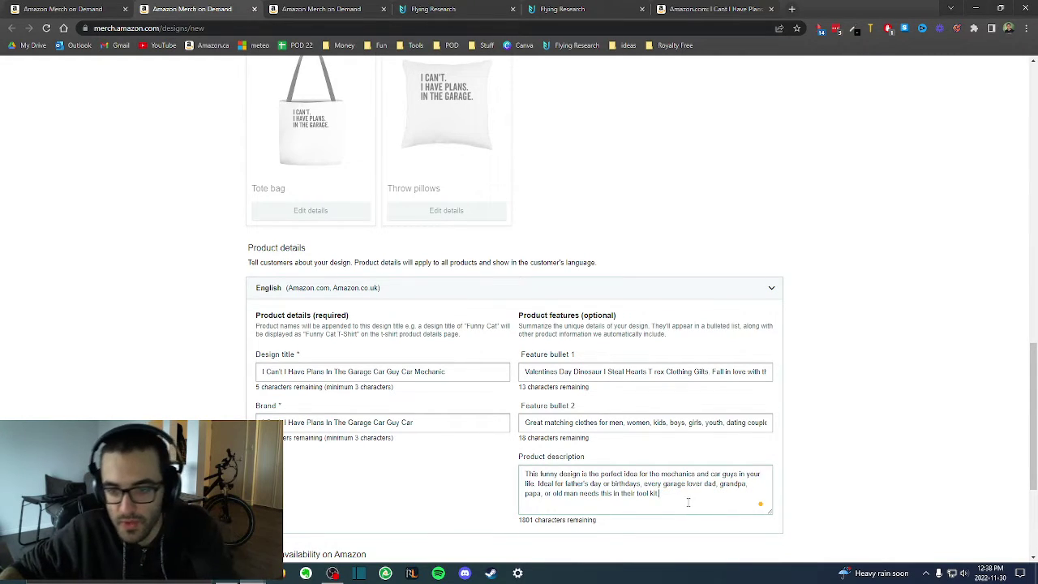
pyautogui.hotkey('ctrl', 'a')
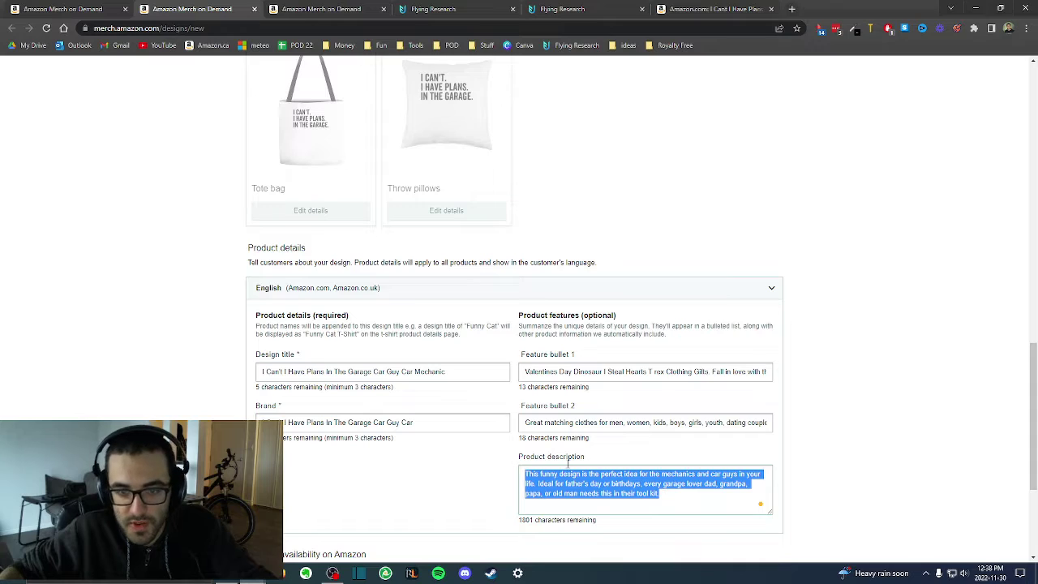
pyautogui.click(566, 458)
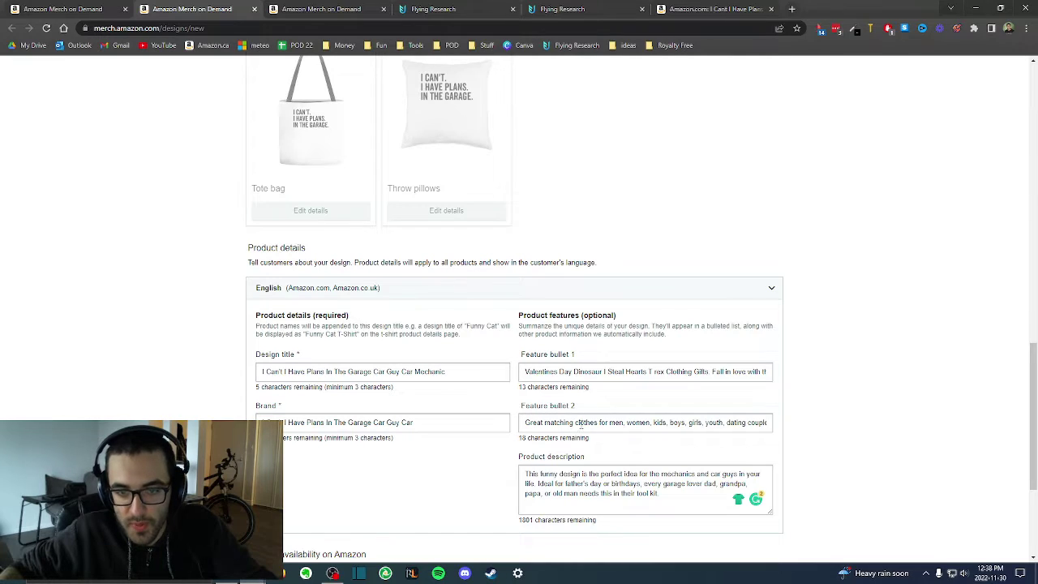
# - Copy the whole product description and replace the text of feature bullet 2 with it
pyautogui.tripleClick(583, 496)
pyautogui.hotkey('ctrl', 'c')
pyautogui.click(564, 423)
pyautogui.hotkey('ctrl', 'a')
pyautogui.hotkey('ctrl', 'v')
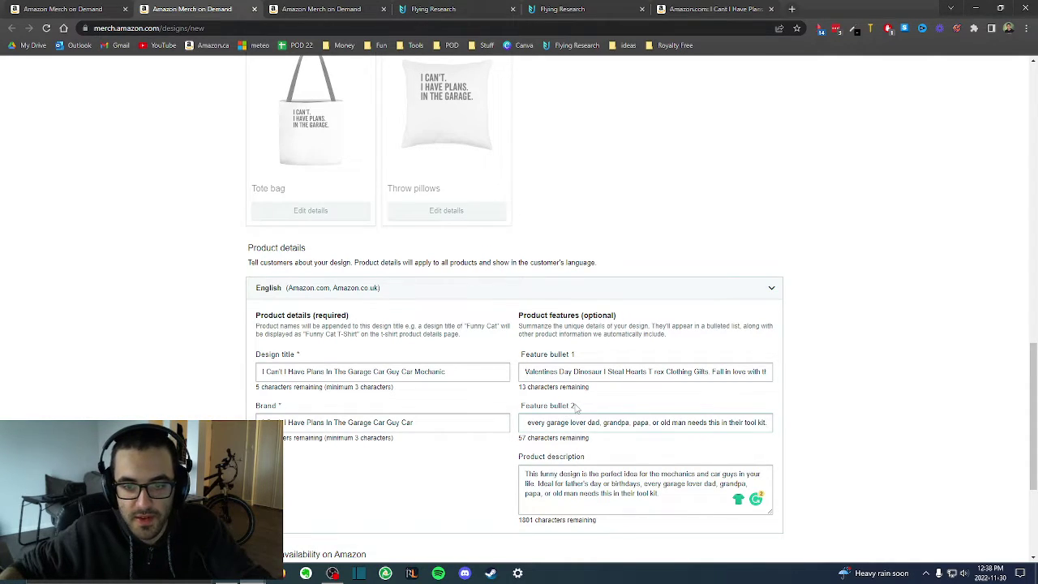
pyautogui.doubleClick(604, 474)
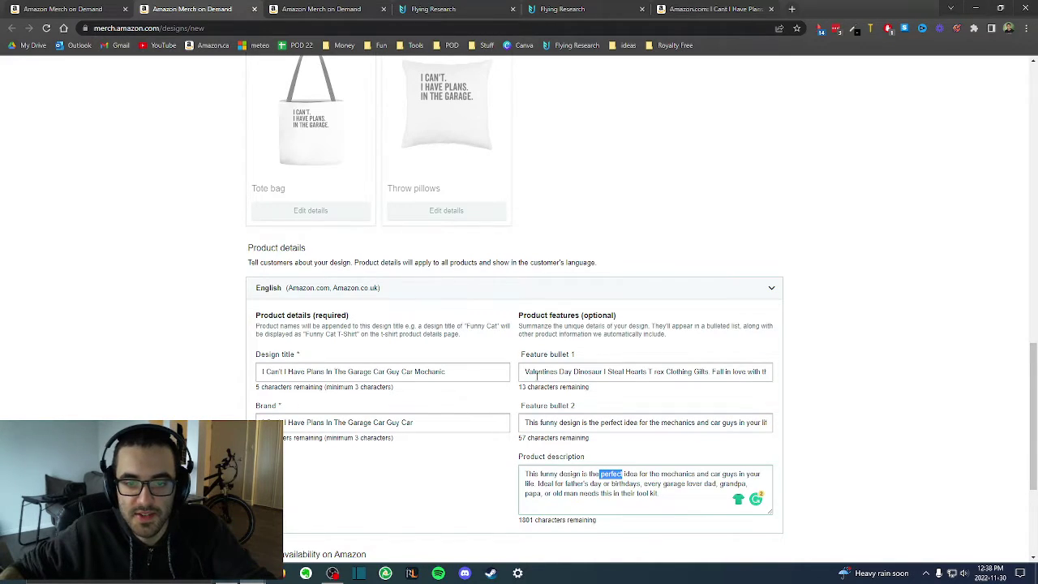
pyautogui.click(452, 370)
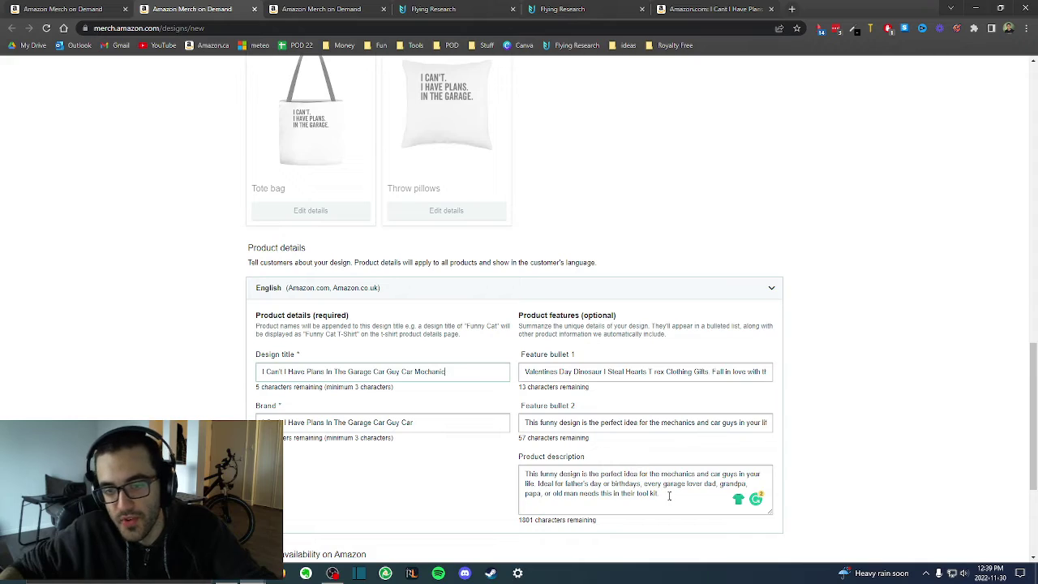
# - Copy the full product description over feature bullet 2 once more
pyautogui.hotkey('ctrl', 'a')
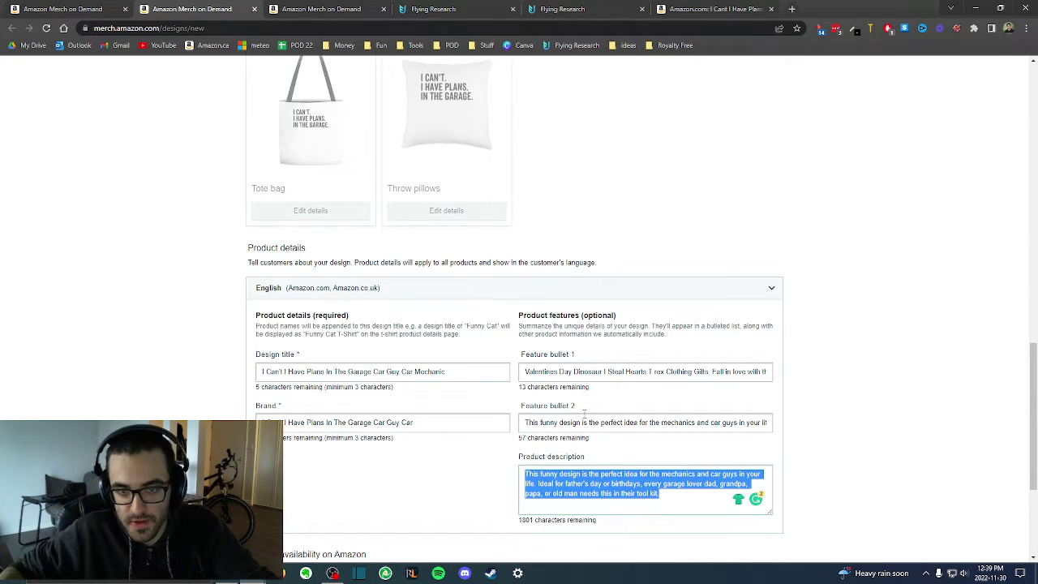
pyautogui.click(597, 469)
pyautogui.hotkey('ctrl', 'a')
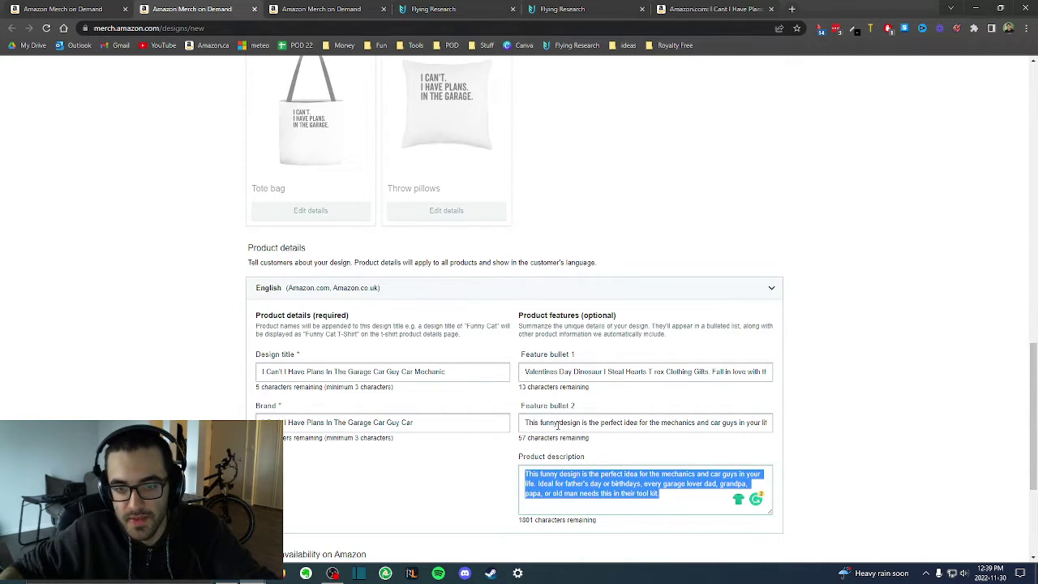
pyautogui.hotkey('ctrl', 'c')
pyautogui.click(558, 423)
pyautogui.hotkey('ctrl', 'a')
pyautogui.hotkey('ctrl', 'v')
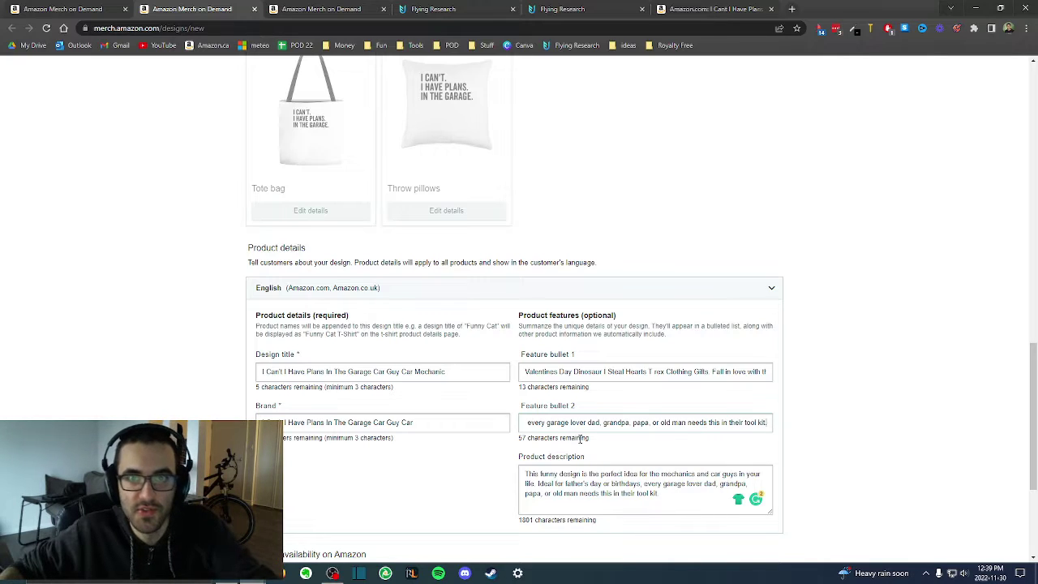
# - Clear the Valentine's dinosaur text from feature bullet 1 and fill it with a copy of the design title
pyautogui.doubleClick(614, 371)
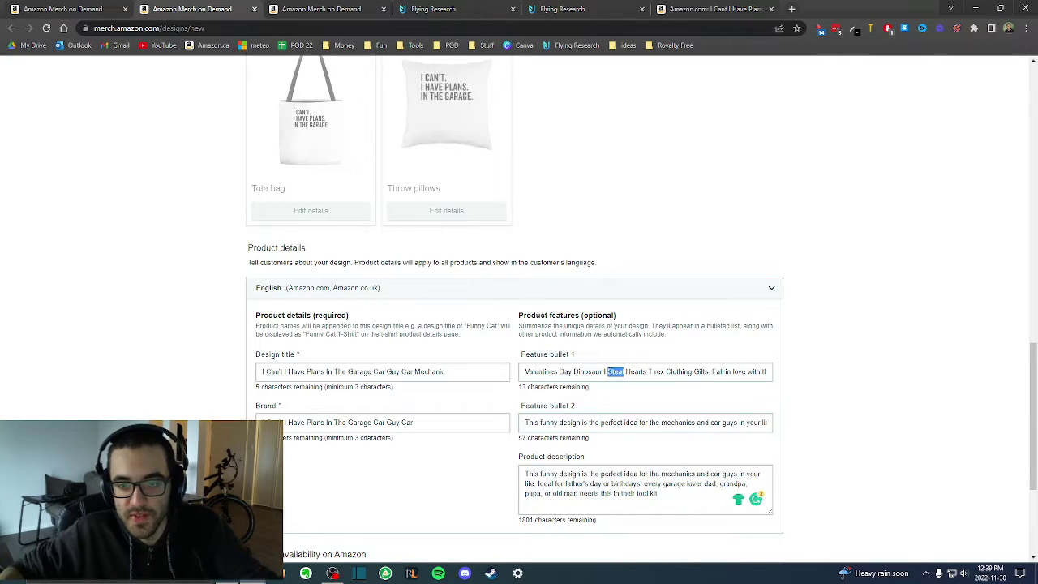
pyautogui.hotkey('ctrl', 'a')
pyautogui.press('BackSpace')
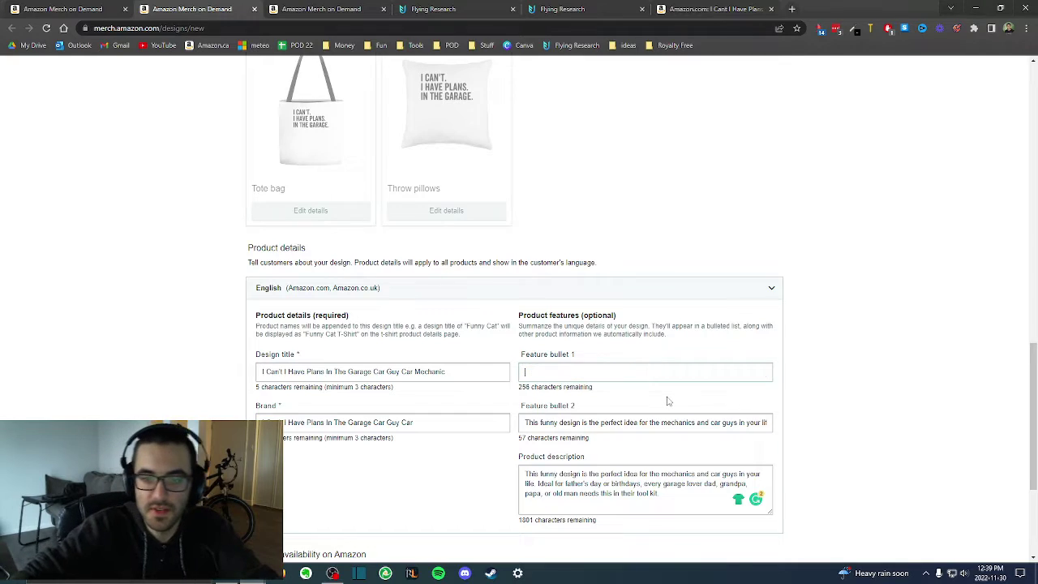
pyautogui.tripleClick(560, 356)
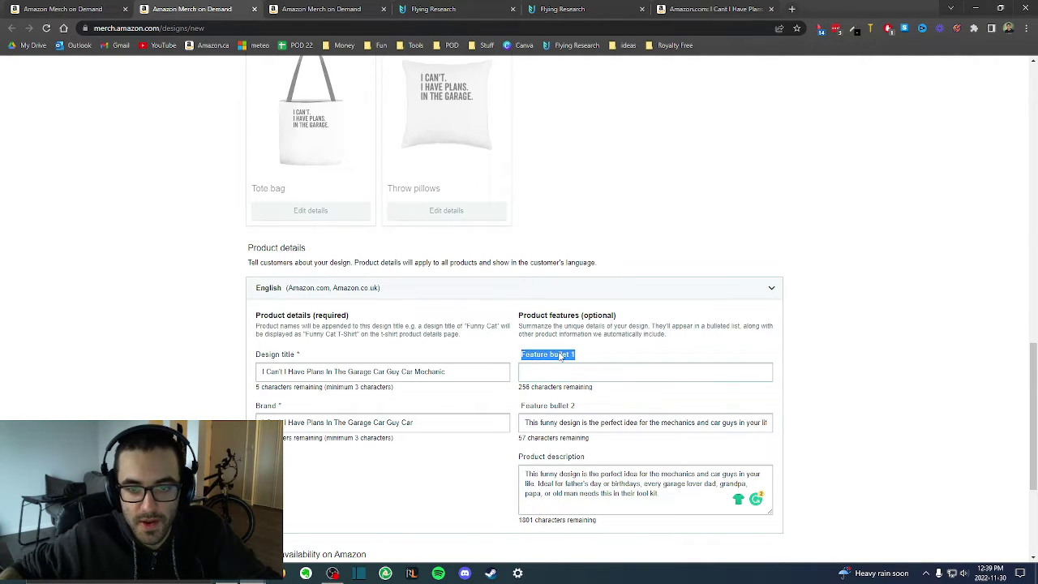
pyautogui.tripleClick(482, 373)
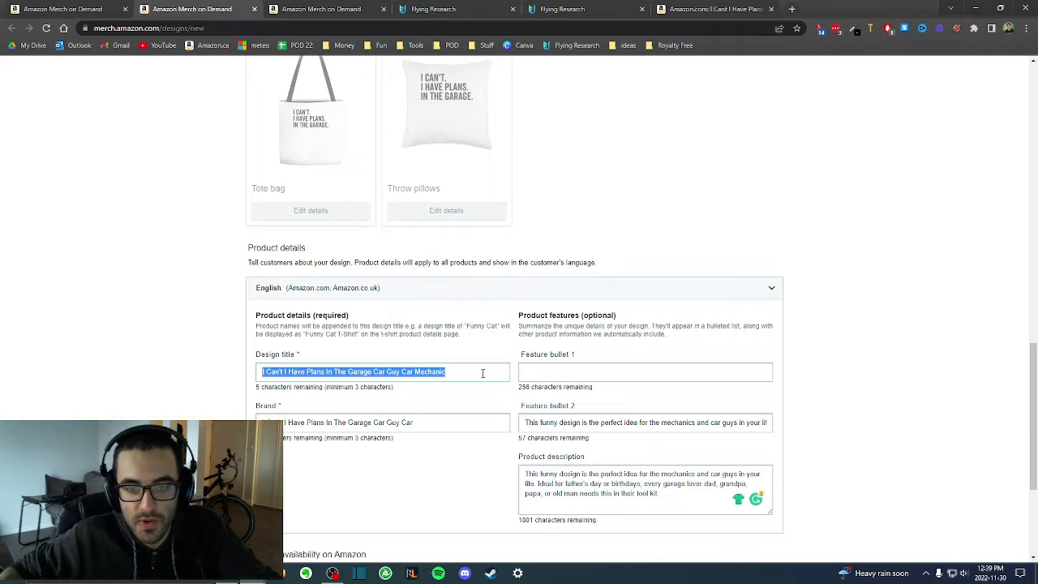
pyautogui.hotkey('ctrl', 'c')
pyautogui.click(548, 371)
pyautogui.hotkey('ctrl', 'v')
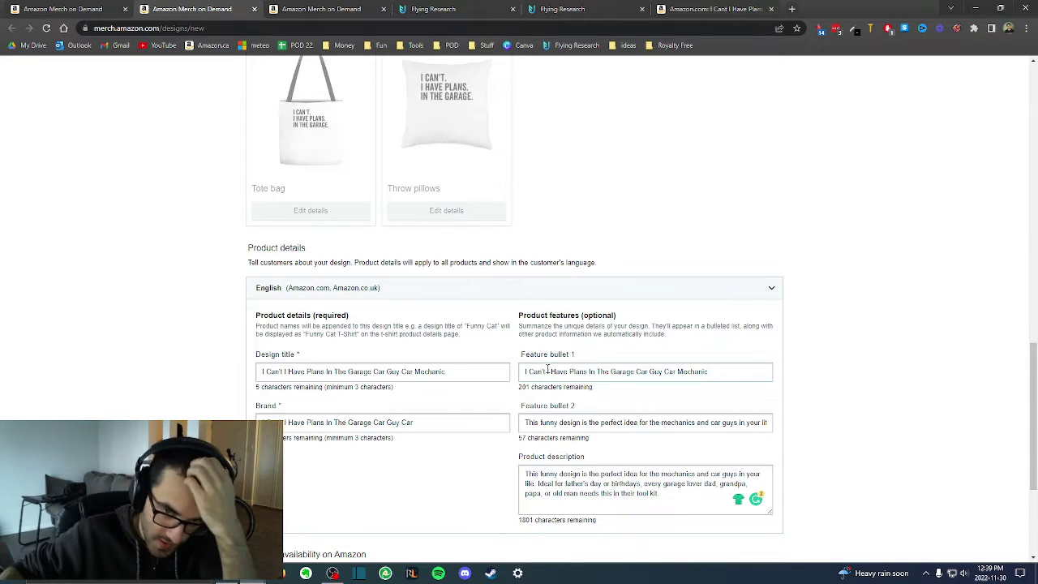
# - Review the feature bullets of the original garage shirt listing and the BestTeesEver listing for reusable wording
pyautogui.click(713, 9)
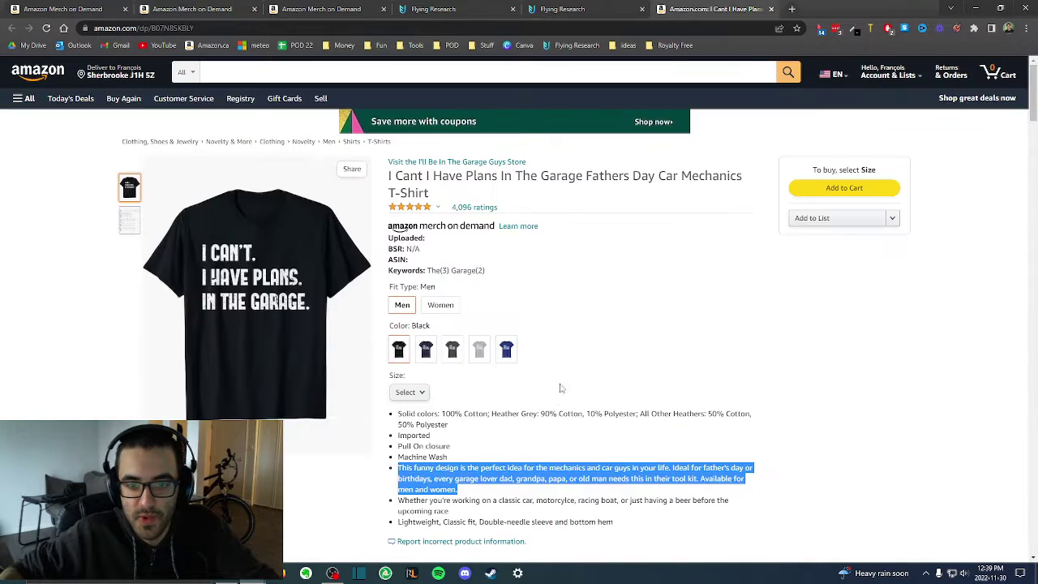
pyautogui.click(562, 388)
pyautogui.scroll(-1, 523, 333)
pyautogui.moveTo(448, 348); pyautogui.dragTo(396, 339)
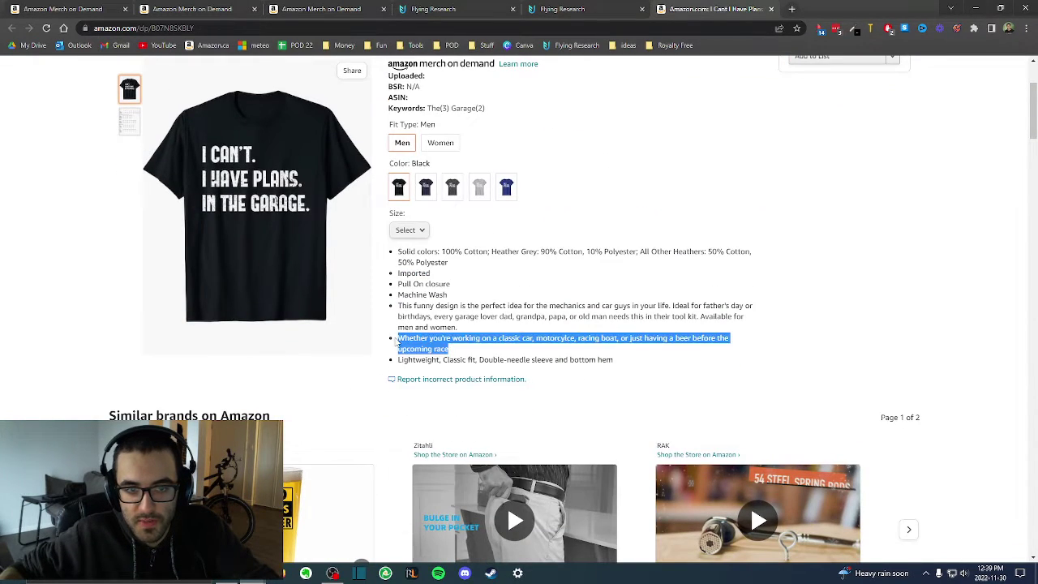
pyautogui.moveTo(486, 350); pyautogui.dragTo(397, 339)
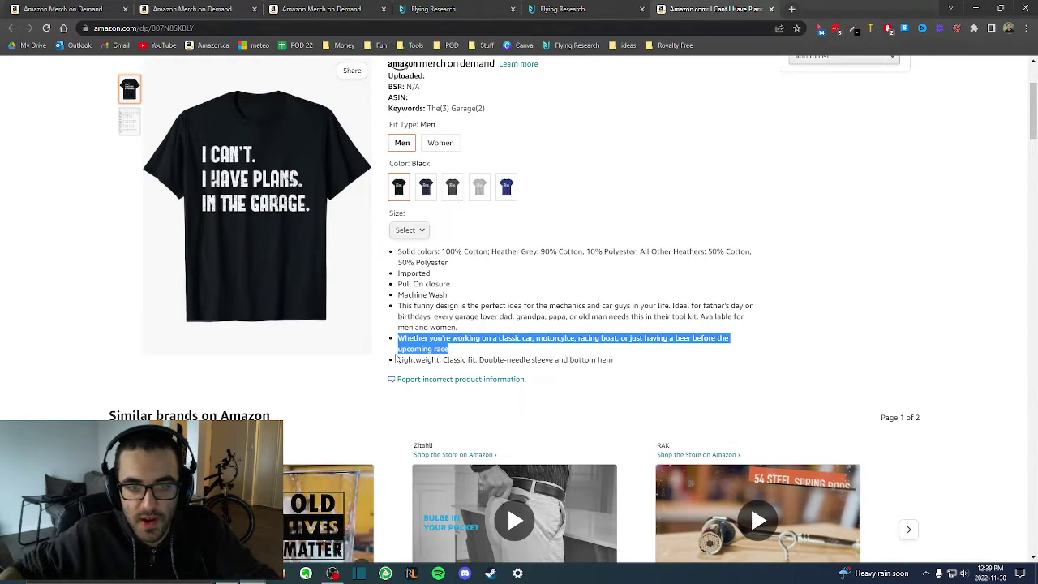
pyautogui.click(289, 565)
pyautogui.click(349, 527)
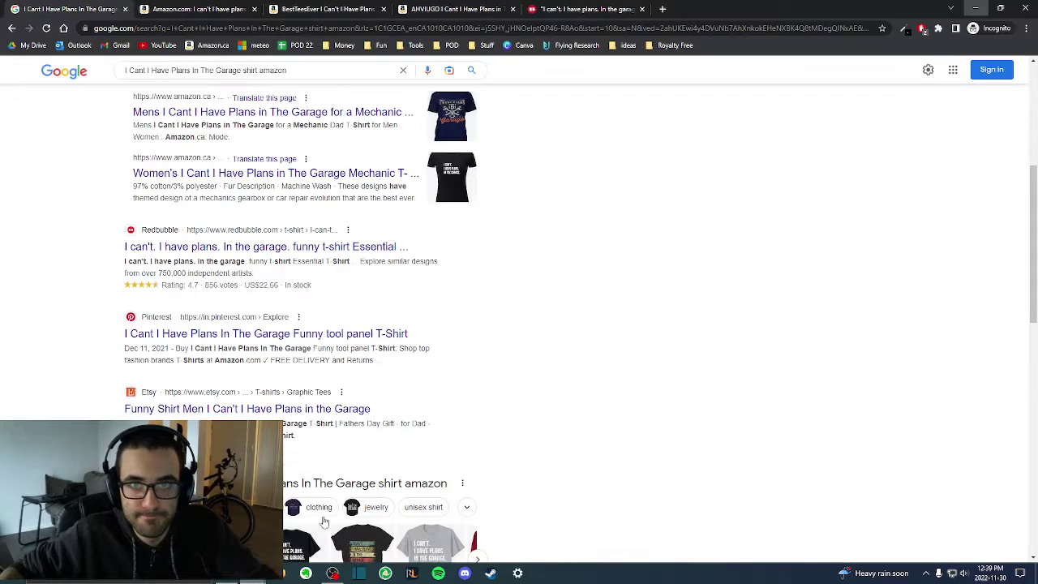
pyautogui.click(324, 9)
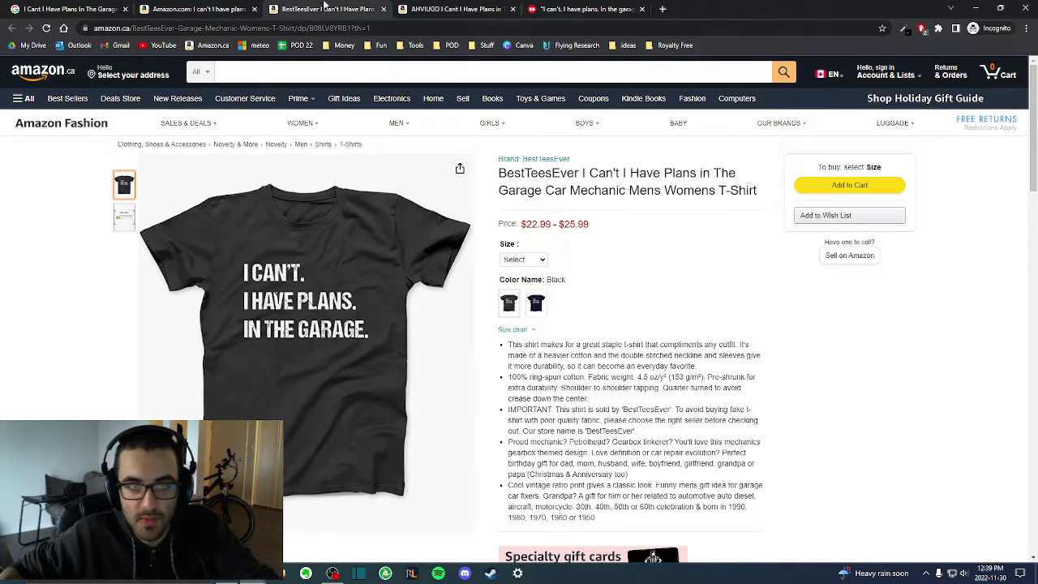
# - Replace feature bullet 1 with the "An Exclusive I can't. I have plans. In the garage." bullet copied from the sarcasm tees listing
pyautogui.click(199, 9)
pyautogui.click(495, 448)
pyautogui.moveTo(520, 436); pyautogui.dragTo(398, 412)
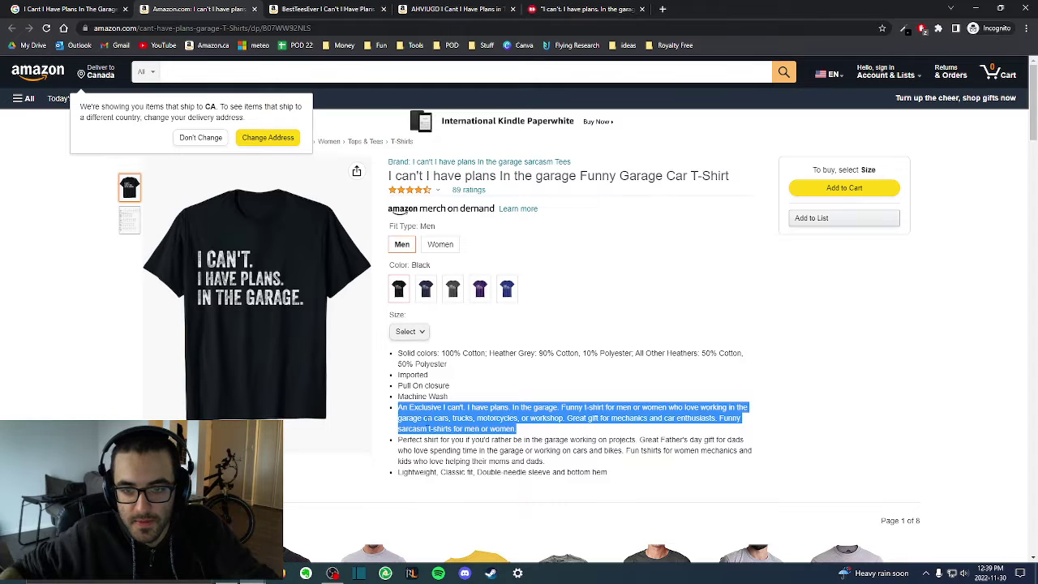
pyautogui.hotkey('alt', 'Tab')
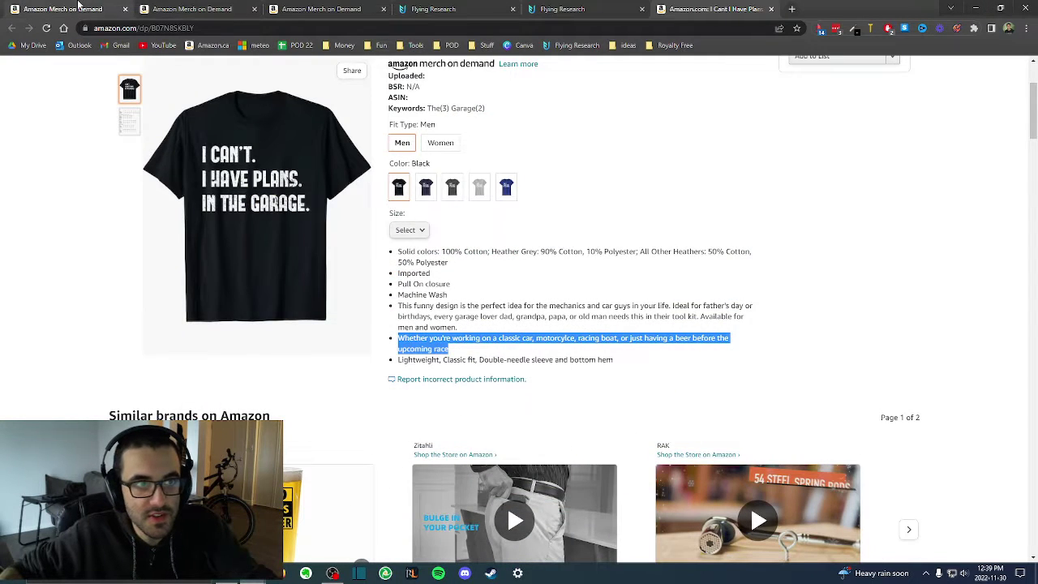
pyautogui.click(190, 9)
pyautogui.tripleClick(632, 370)
pyautogui.hotkey('ctrl', 'v')
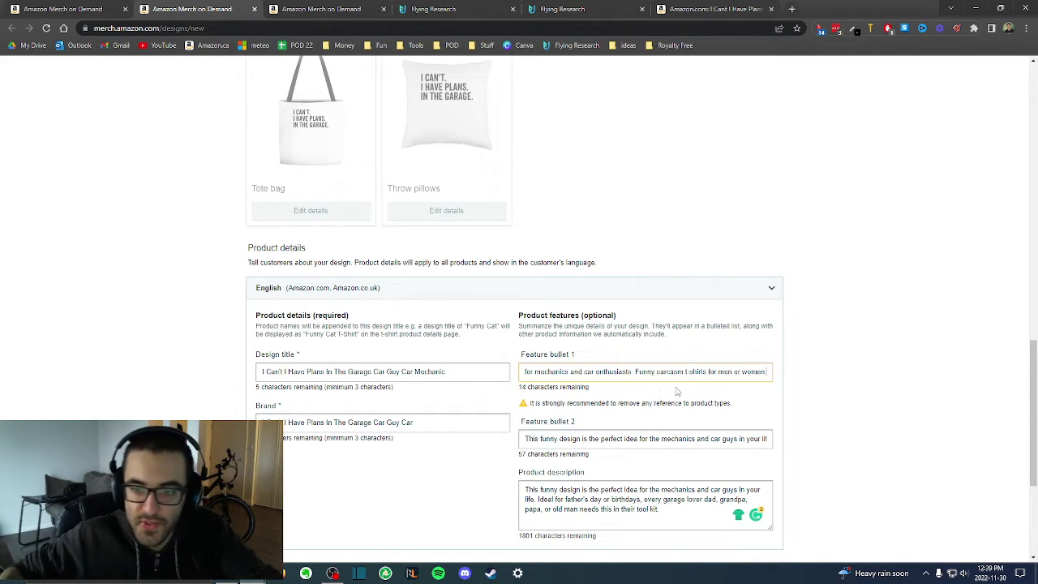
# - Replace "t-shirts" with "tees" in the last sentence of feature bullet 1
pyautogui.moveTo(706, 371); pyautogui.dragTo(686, 372)
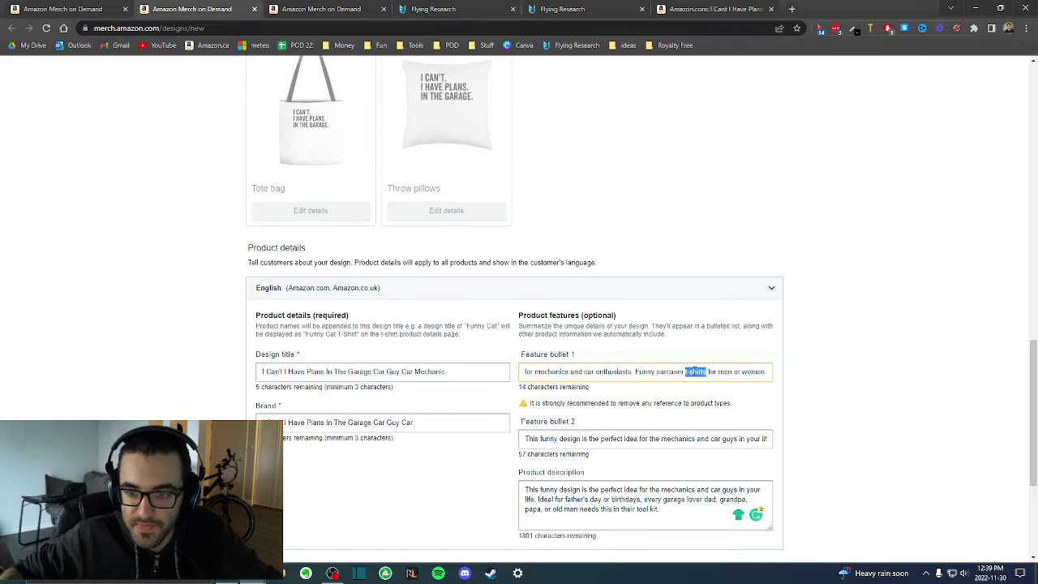
pyautogui.click(692, 372)
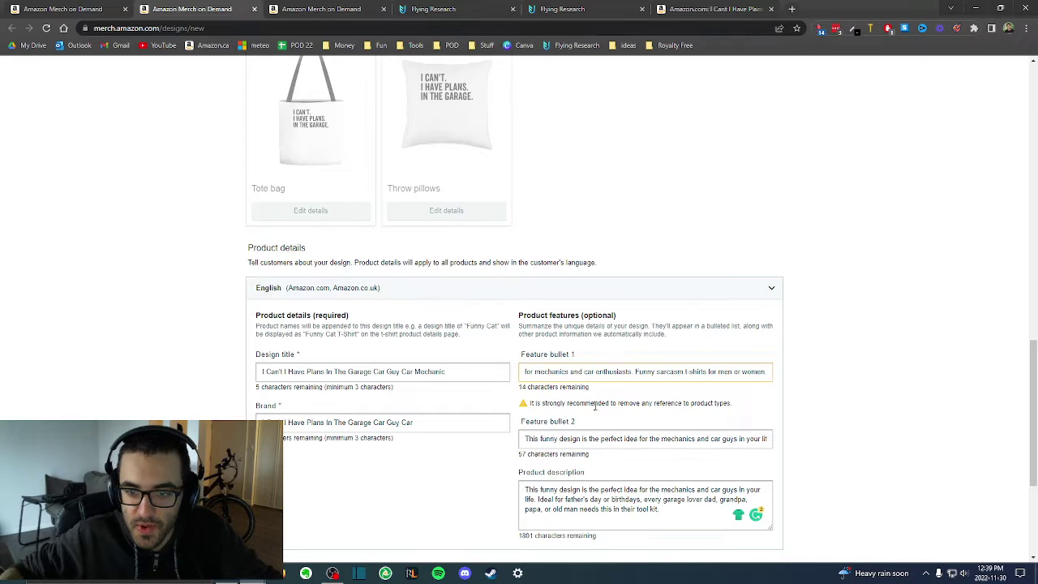
pyautogui.press('BackSpace')
pyautogui.press('BackSpace')
pyautogui.press('Delete')
pyautogui.press('Delete')
pyautogui.press('Delete')
pyautogui.press('Delete')
pyautogui.press('Delete')
pyautogui.press('Delete')
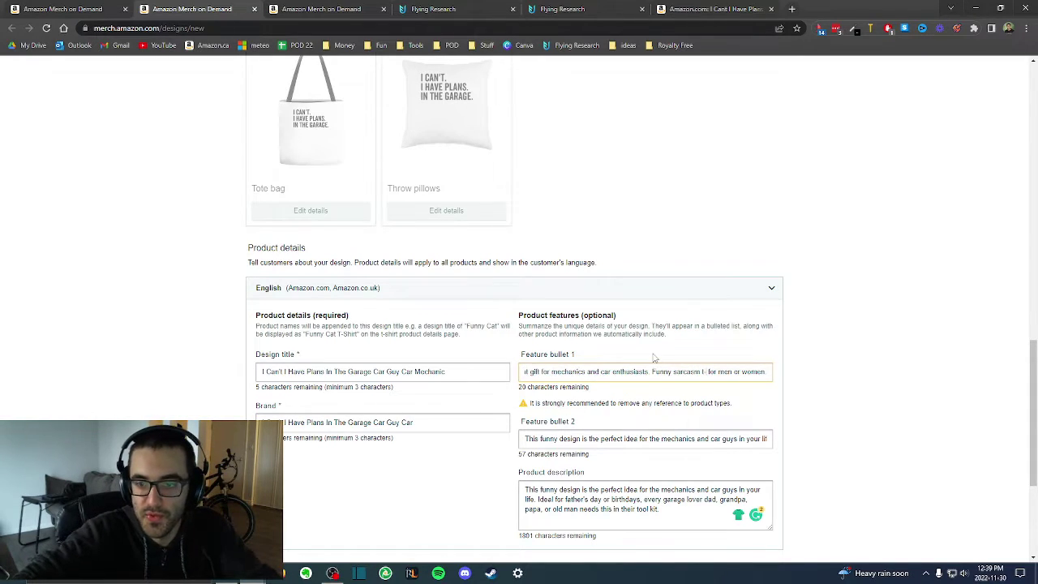
pyautogui.write('tees')
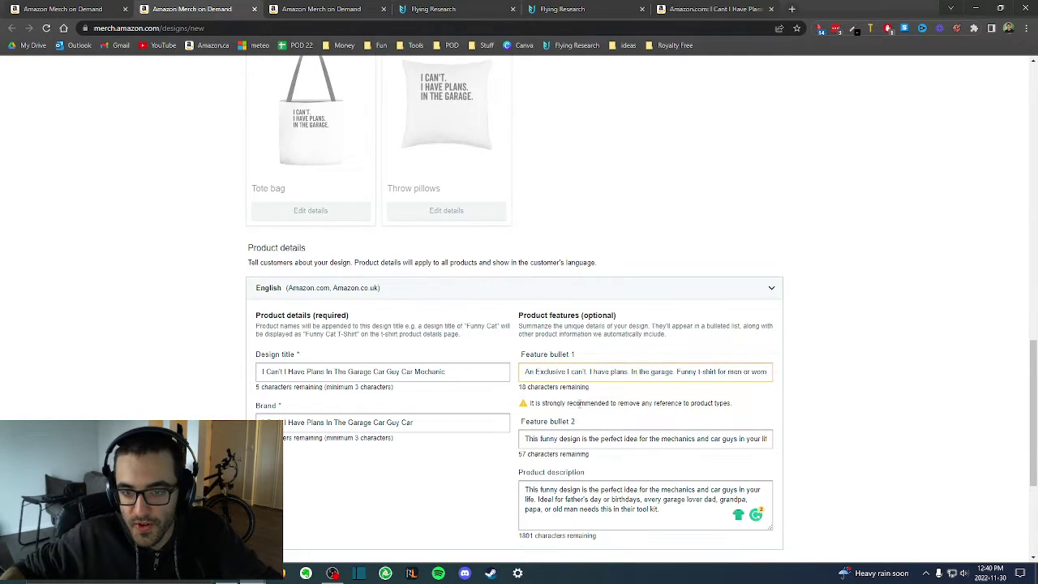
# - Examine the product type recommendation under feature bullet 1 and look over the product previews the listing text applies to
pyautogui.doubleClick(570, 403)
pyautogui.doubleClick(554, 403)
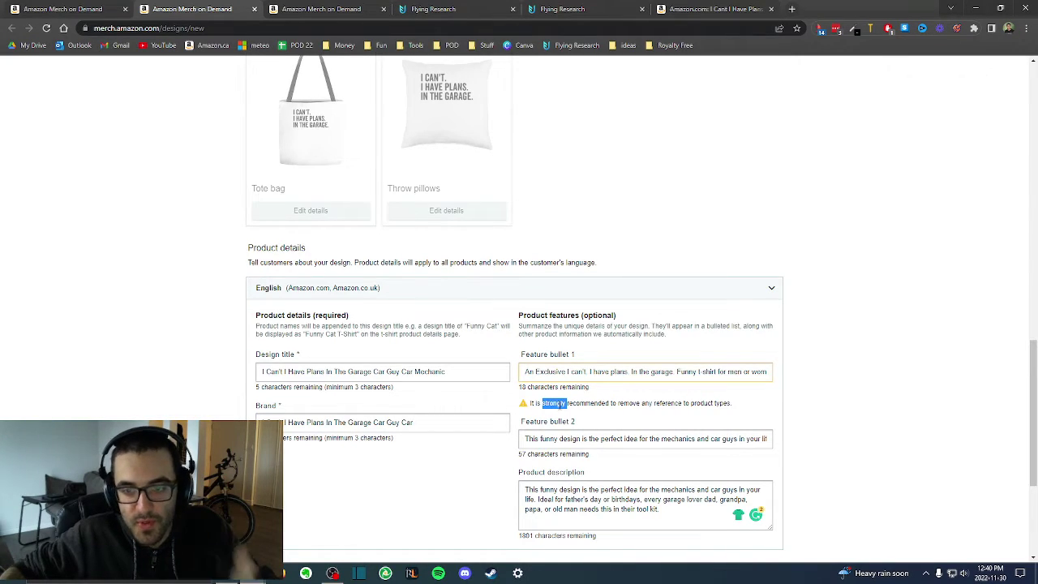
pyautogui.doubleClick(702, 403)
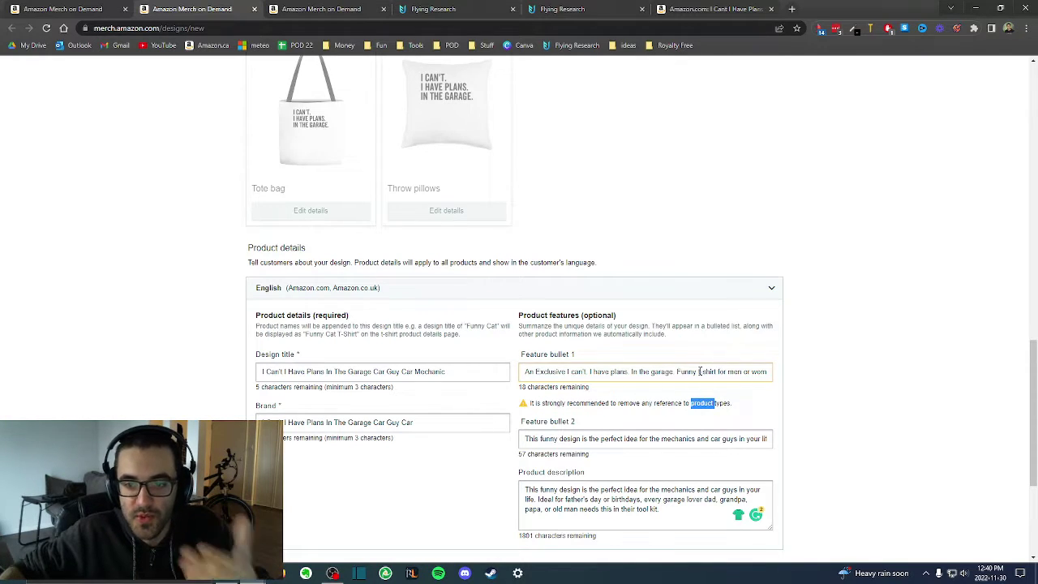
pyautogui.scroll(5, 679, 400)
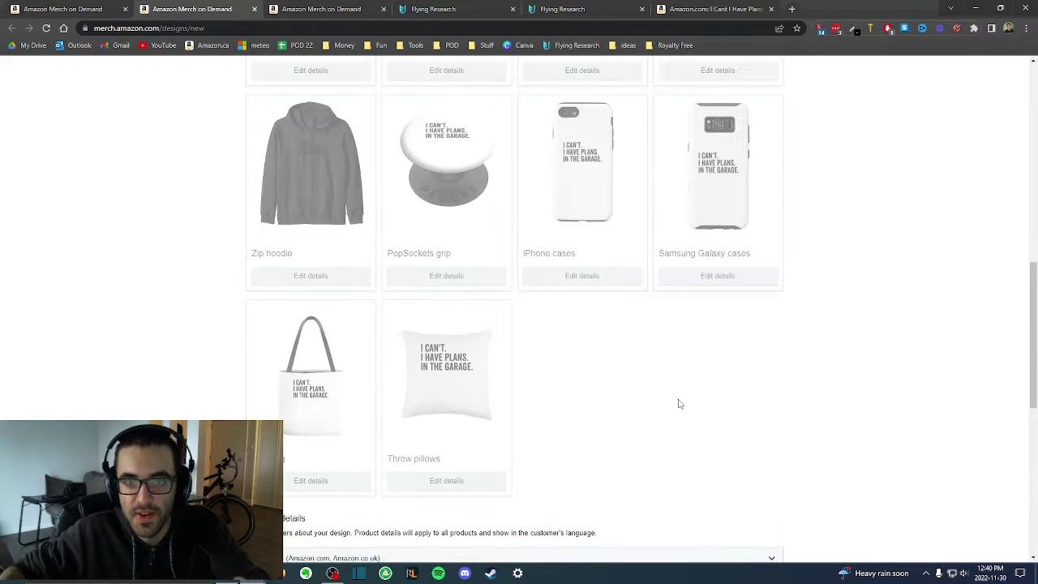
pyautogui.scroll(-5, 678, 402)
pyautogui.scroll(10, 679, 402)
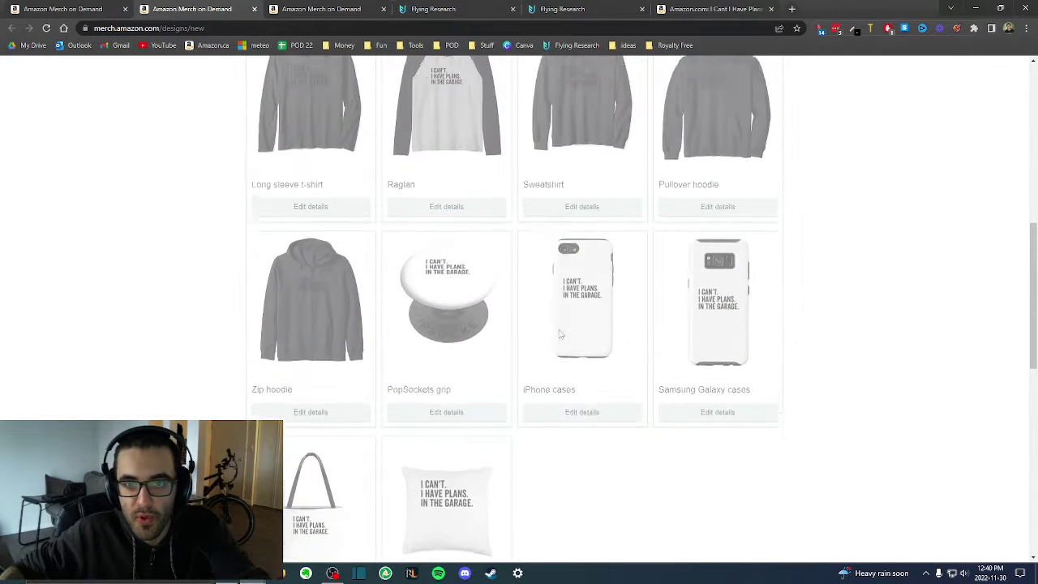
pyautogui.scroll(-5, 702, 289)
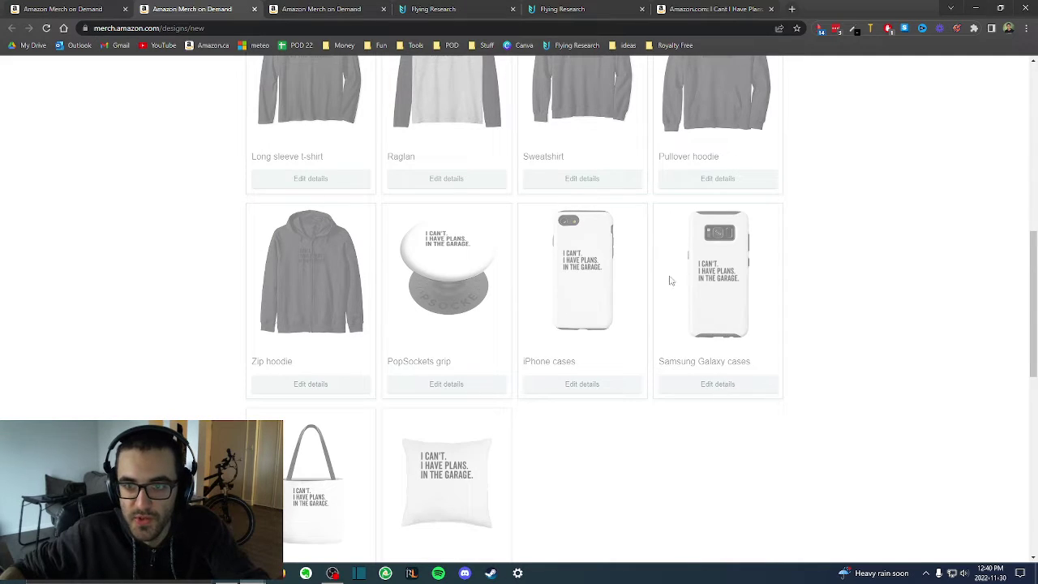
pyautogui.scroll(-1, 722, 334)
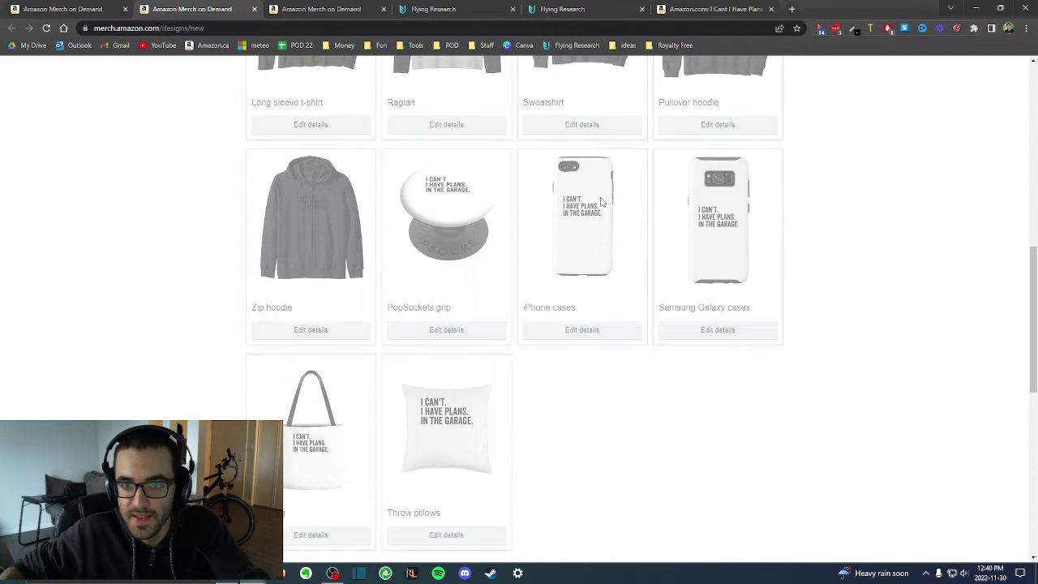
pyautogui.scroll(-5, 647, 389)
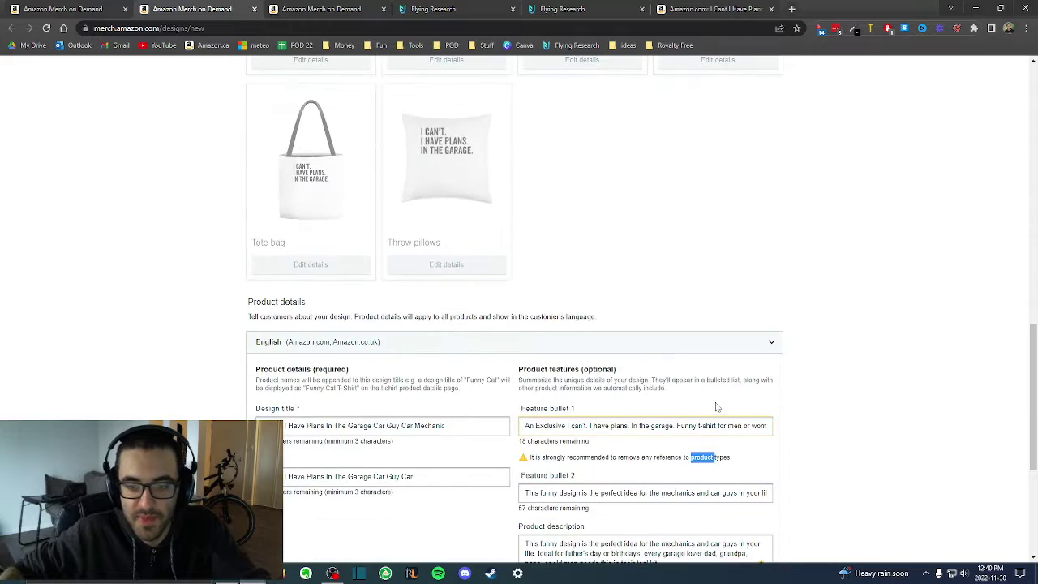
# - Replace "t-shirt" with "tee" after the word "Funny" in feature bullet 1
pyautogui.click(717, 422)
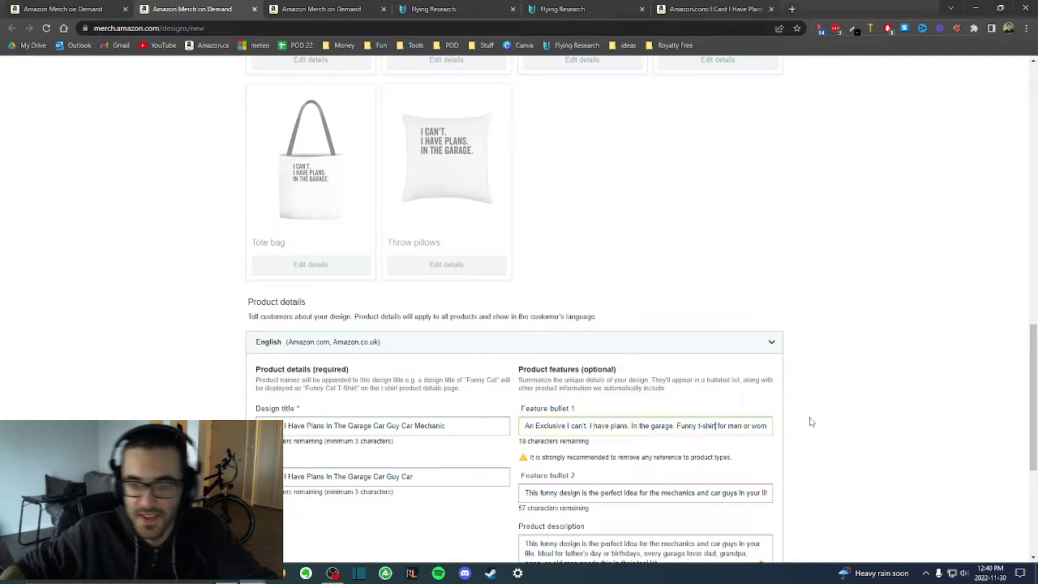
pyautogui.press('BackSpace')
pyautogui.press('BackSpace')
pyautogui.press('BackSpace')
pyautogui.press('BackSpace')
pyautogui.press('BackSpace')
pyautogui.press('BackSpace')
pyautogui.press('BackSpace')
pyautogui.write('tee')
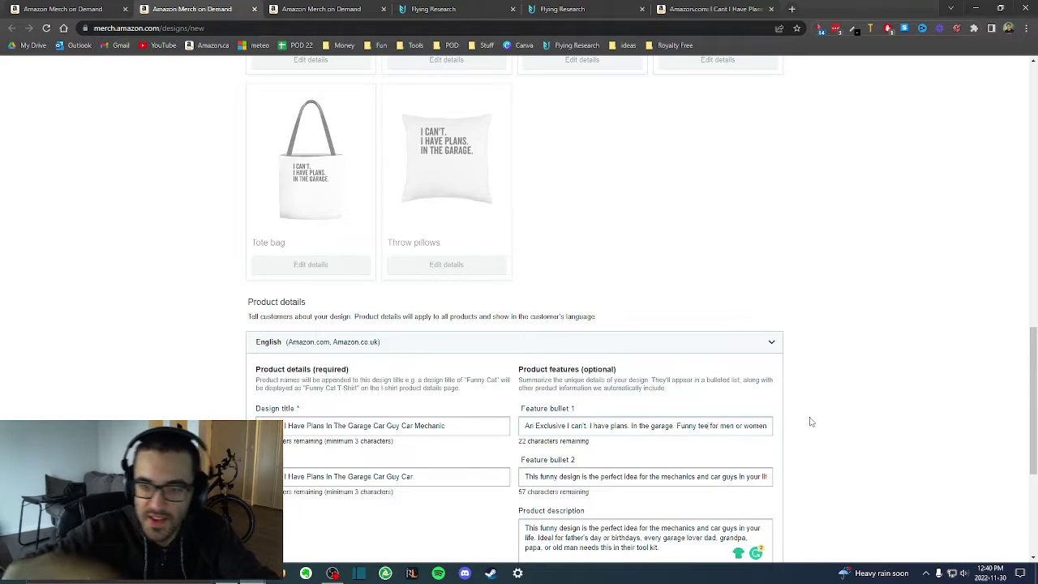
# - Try "design" in place of "tee" in feature bullet 1, undo it, and restore the word "t-shirt"
pyautogui.doubleClick(704, 425)
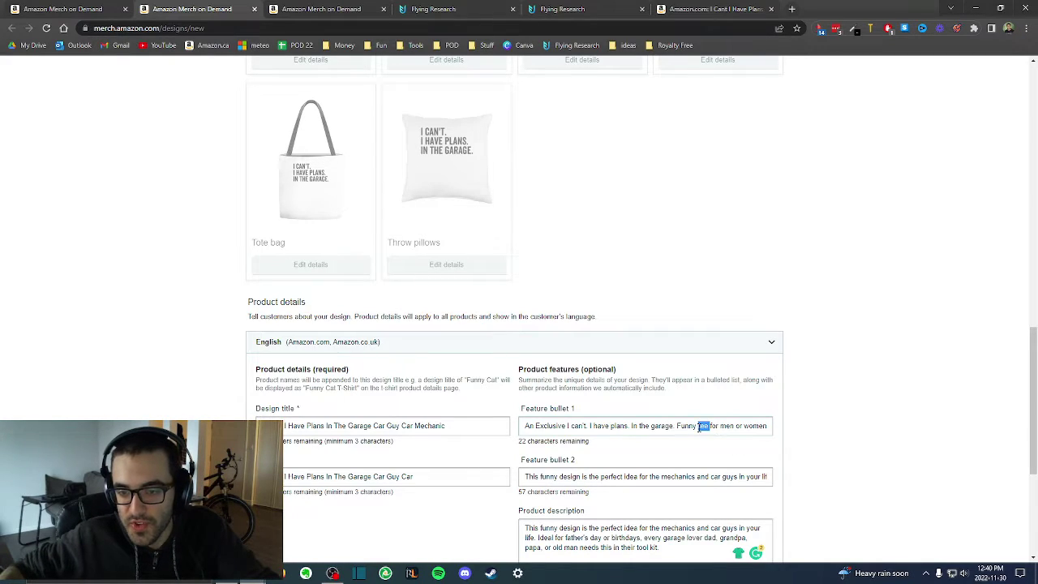
pyautogui.write('design')
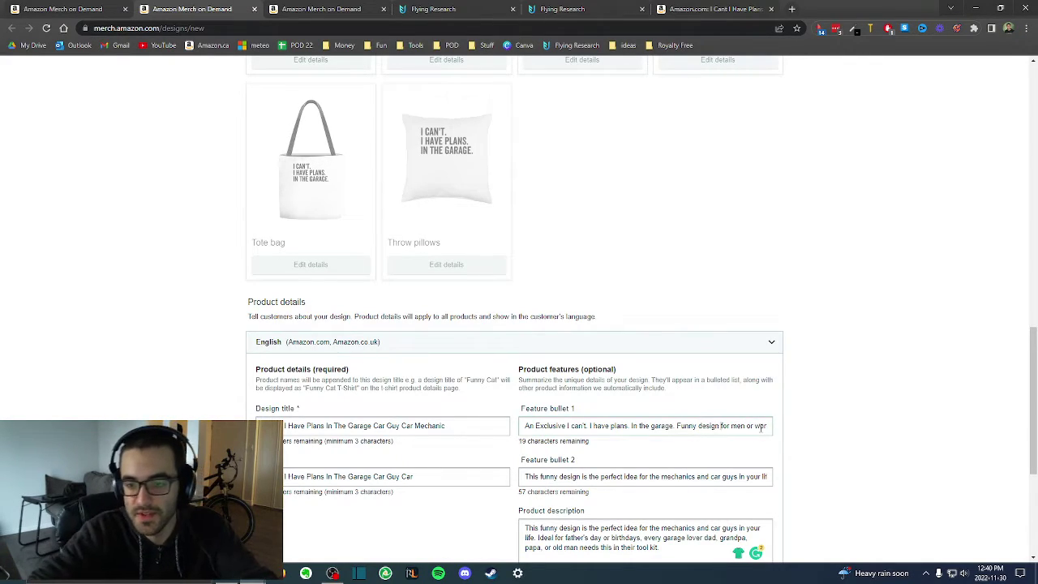
pyautogui.hotkey('ctrl', 'z')
pyautogui.hotkey('ctrl', 'z')
pyautogui.hotkey('ctrl', 'z')
pyautogui.hotkey('ctrl', 'z')
pyautogui.hotkey('ctrl', 'z')
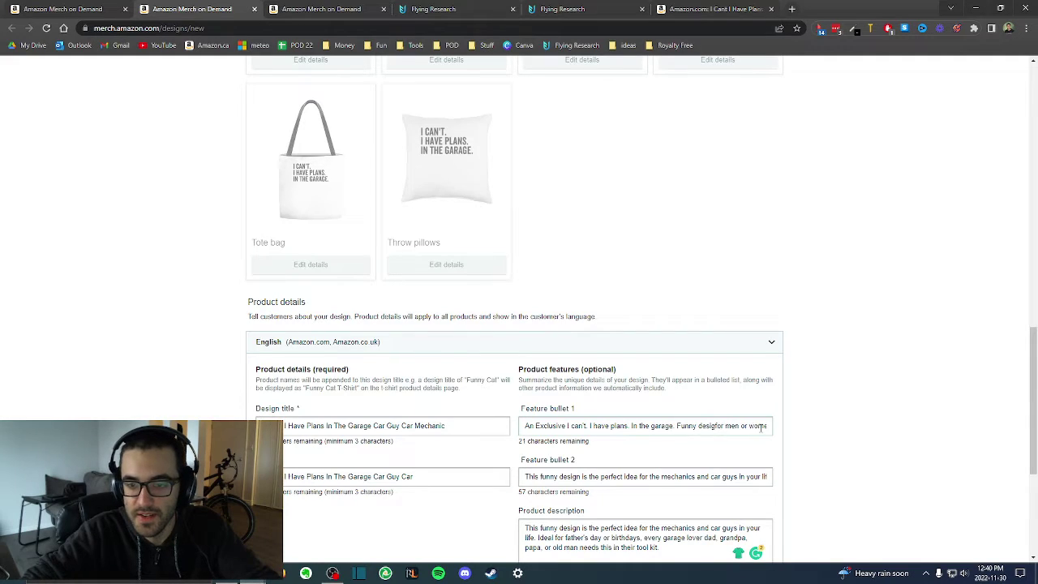
pyautogui.write('t-shirt')
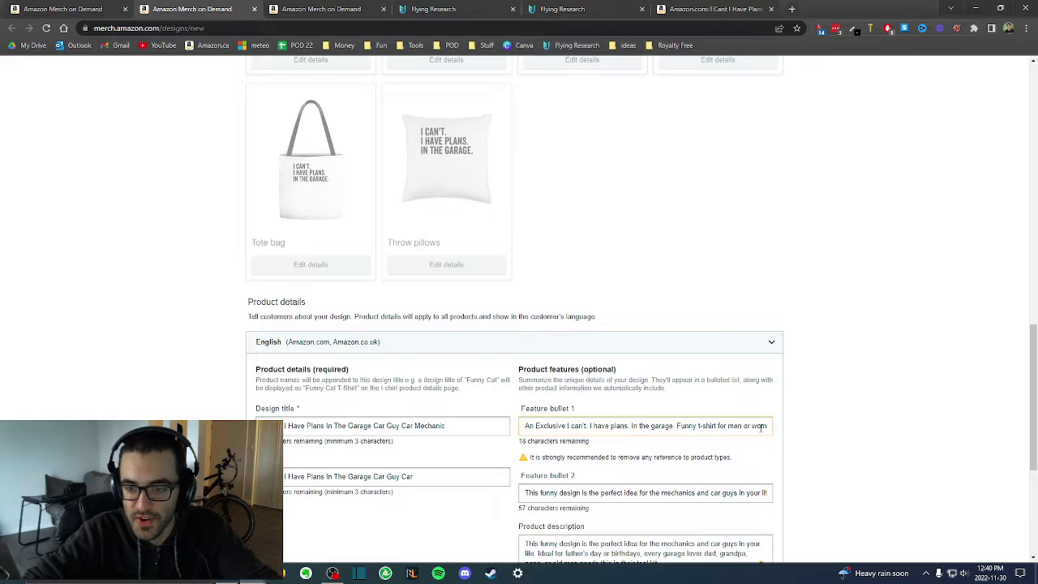
# - Reword feature bullet 1 to read "Funny design for men or women" instead of "Funny t-shirt", and check the full bullet
pyautogui.press('BackSpace')
pyautogui.press('BackSpace')
pyautogui.press('BackSpace')
pyautogui.press('BackSpace')
pyautogui.press('BackSpace')
pyautogui.press('BackSpace')
pyautogui.press('BackSpace')
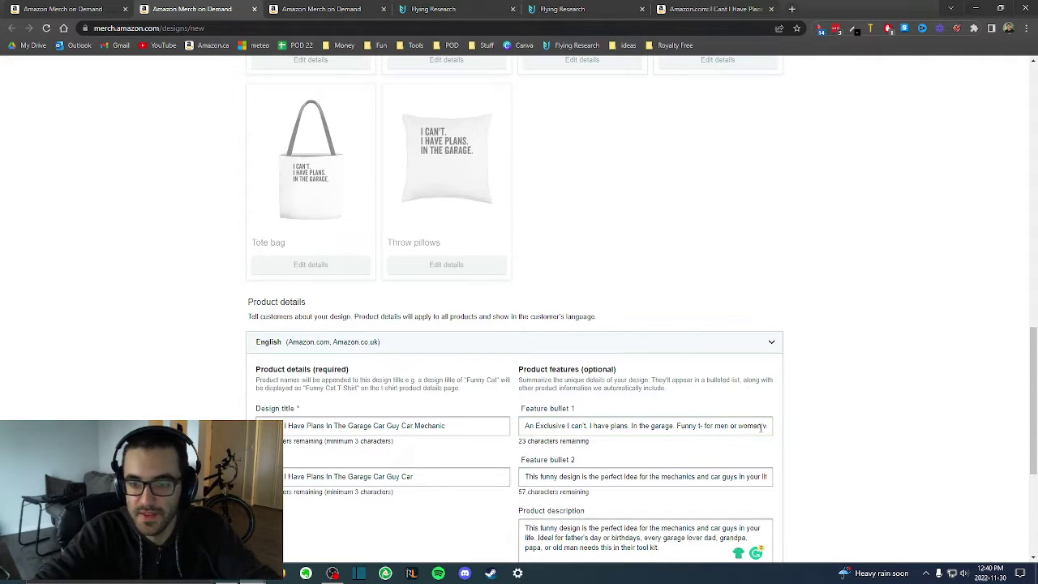
pyautogui.write('design')
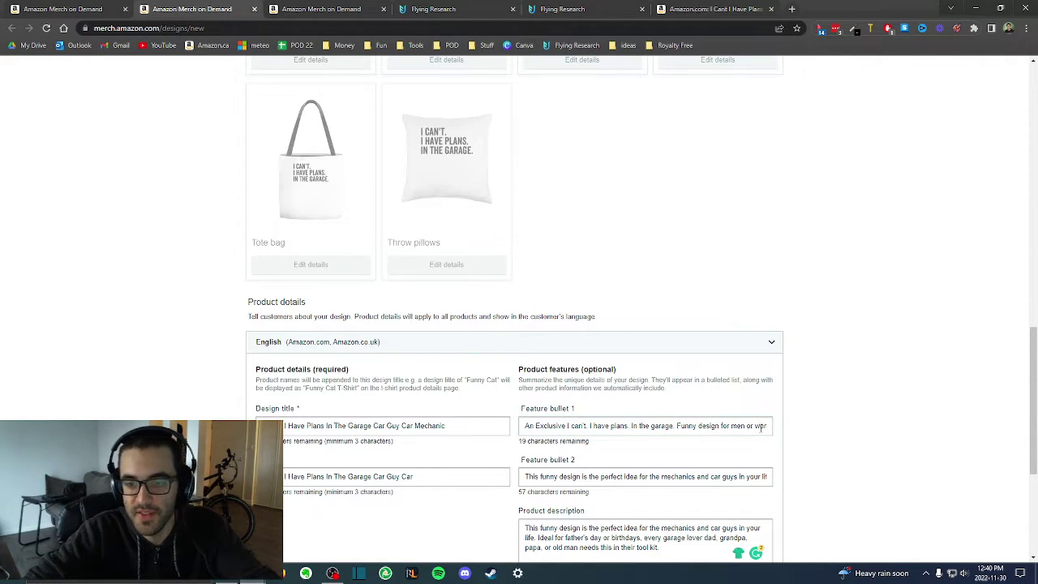
pyautogui.press('End')
pyautogui.press('Home')
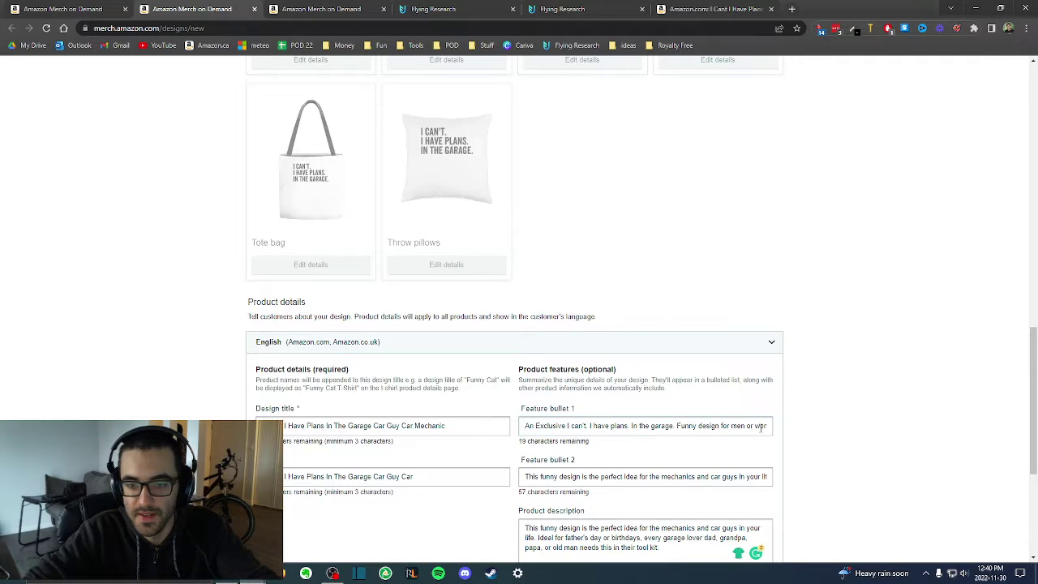
pyautogui.hotkey('ctrl', 'a')
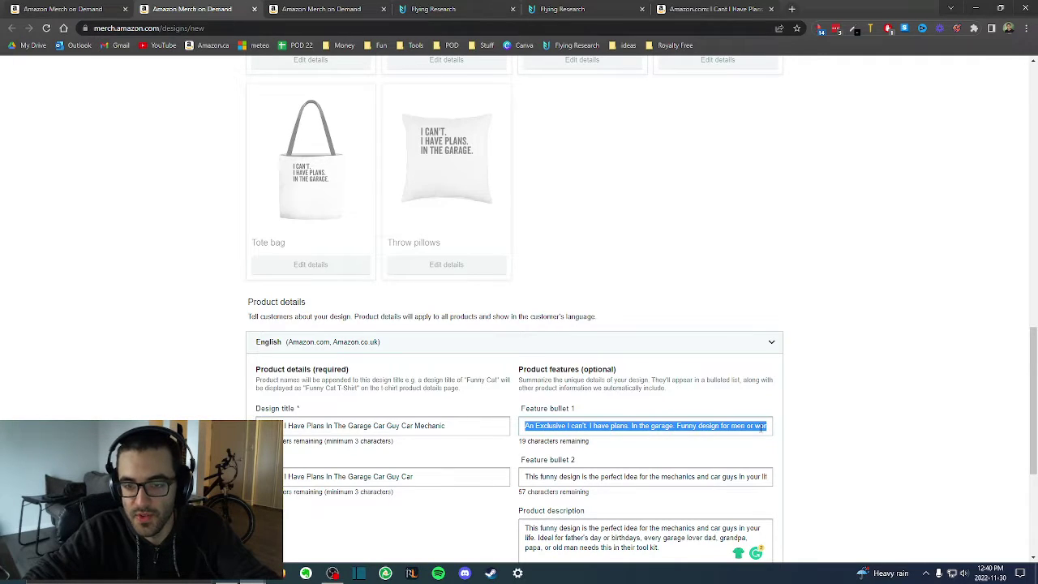
pyautogui.click(595, 407)
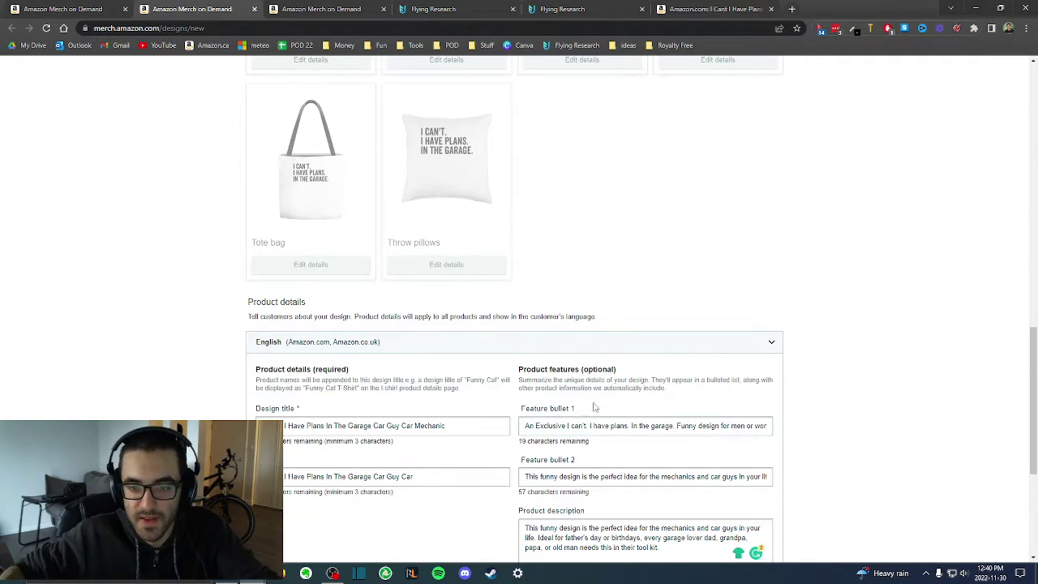
# - Compare the feature bullets with the title and descriptive bullet on the competitor's Amazon listing
pyautogui.tripleClick(541, 427)
pyautogui.click(590, 381)
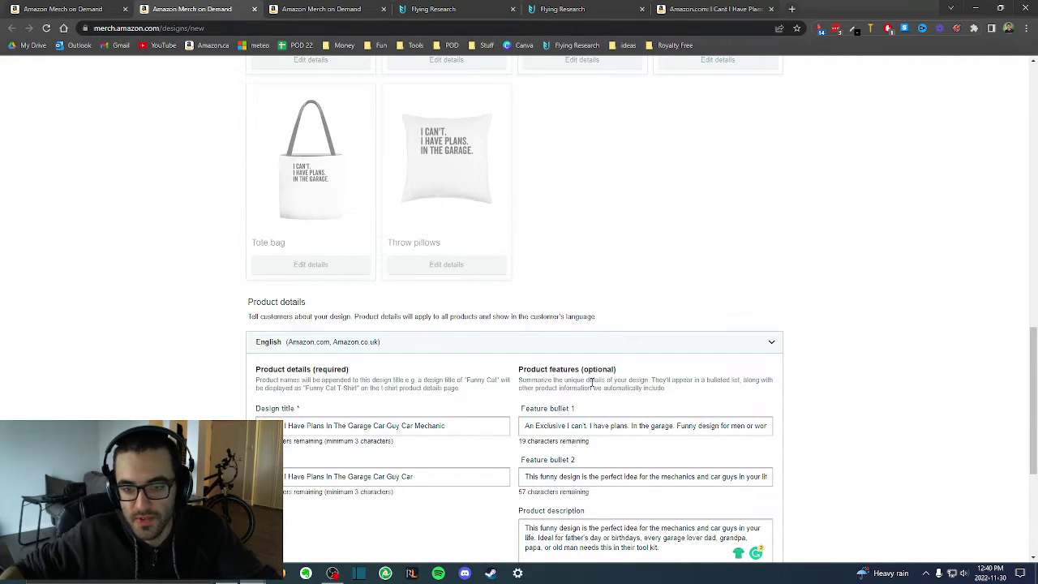
pyautogui.scroll(-1, 592, 381)
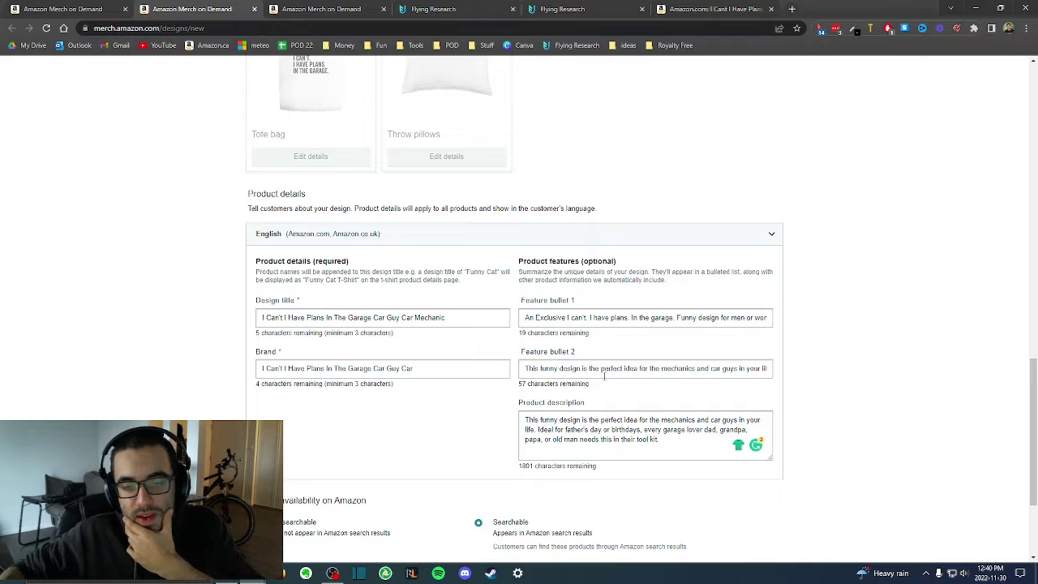
pyautogui.click(712, 9)
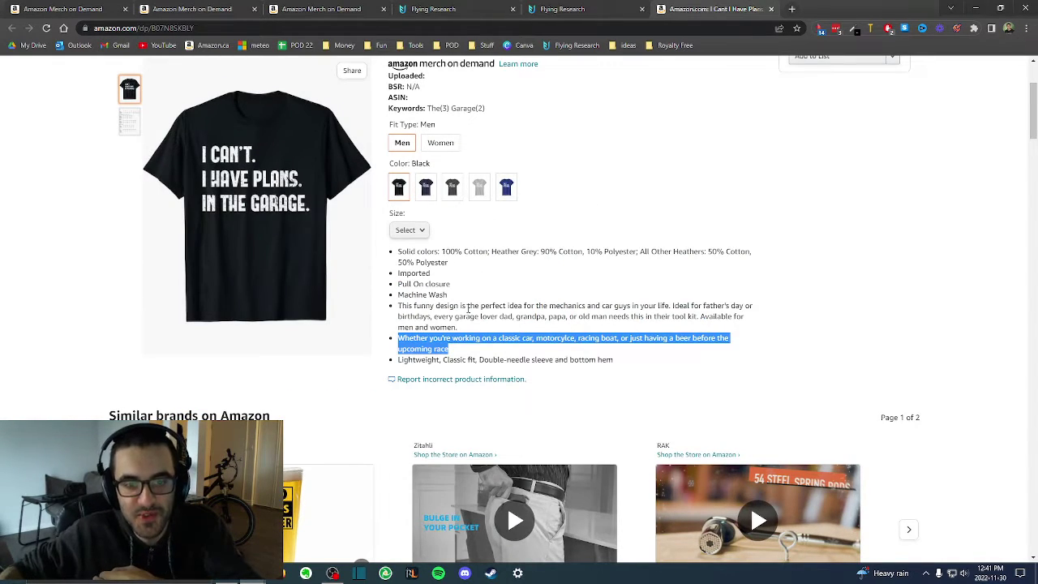
pyautogui.moveTo(459, 328); pyautogui.dragTo(392, 306)
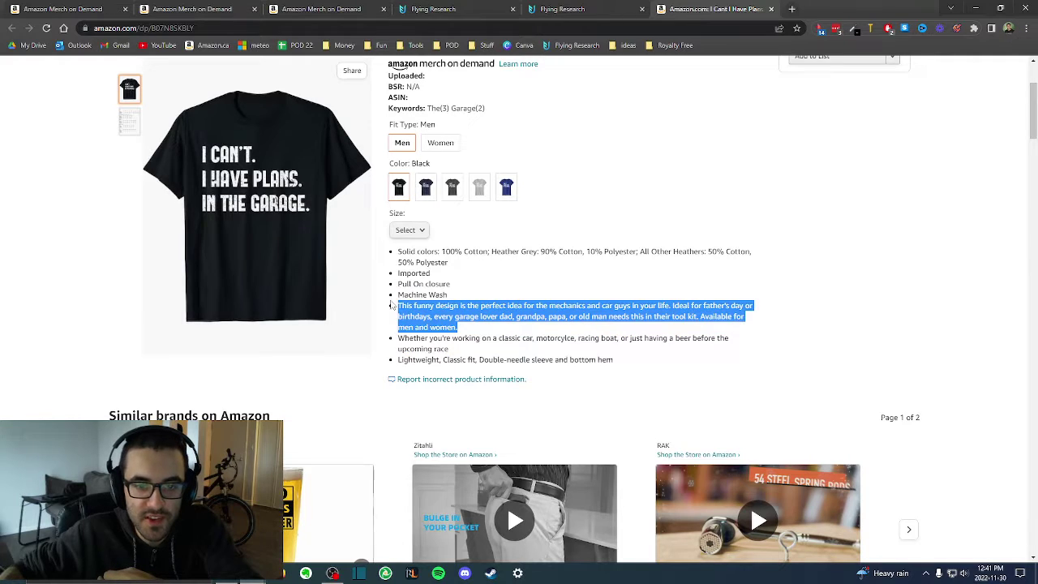
pyautogui.scroll(2, 391, 306)
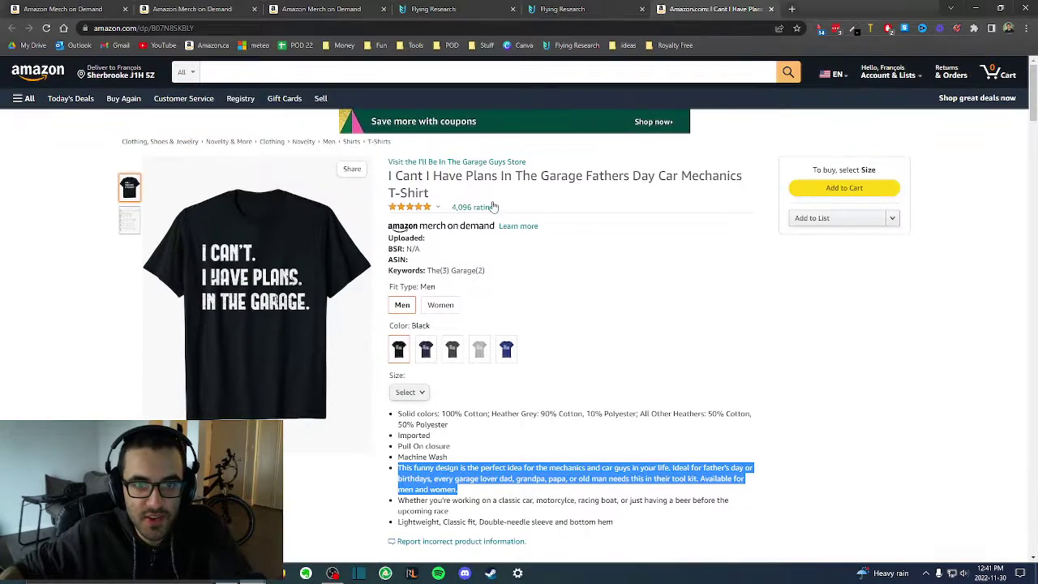
pyautogui.moveTo(437, 194); pyautogui.dragTo(391, 175)
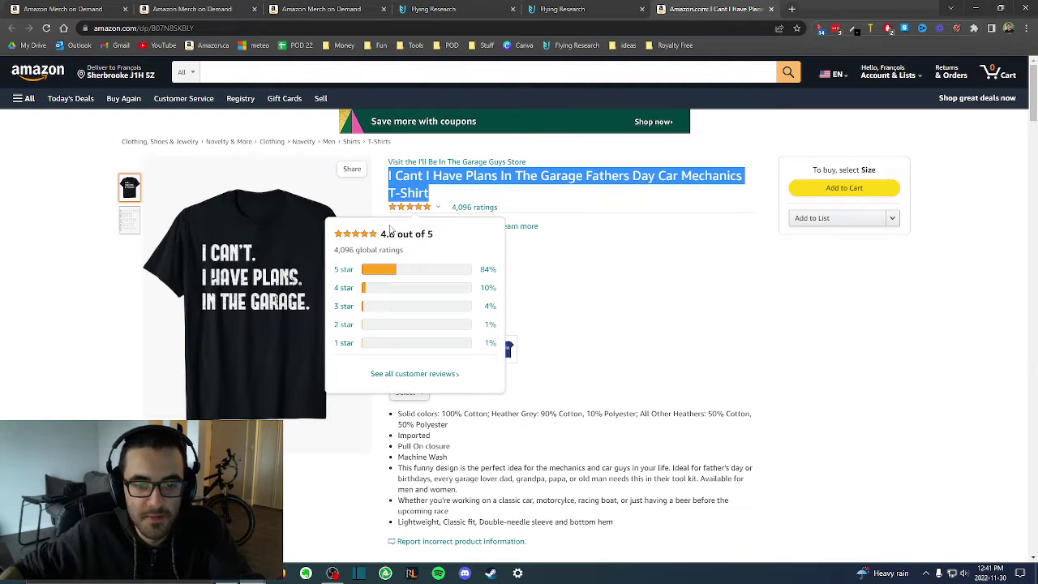
pyautogui.click(454, 491)
pyautogui.moveTo(456, 490); pyautogui.dragTo(396, 470)
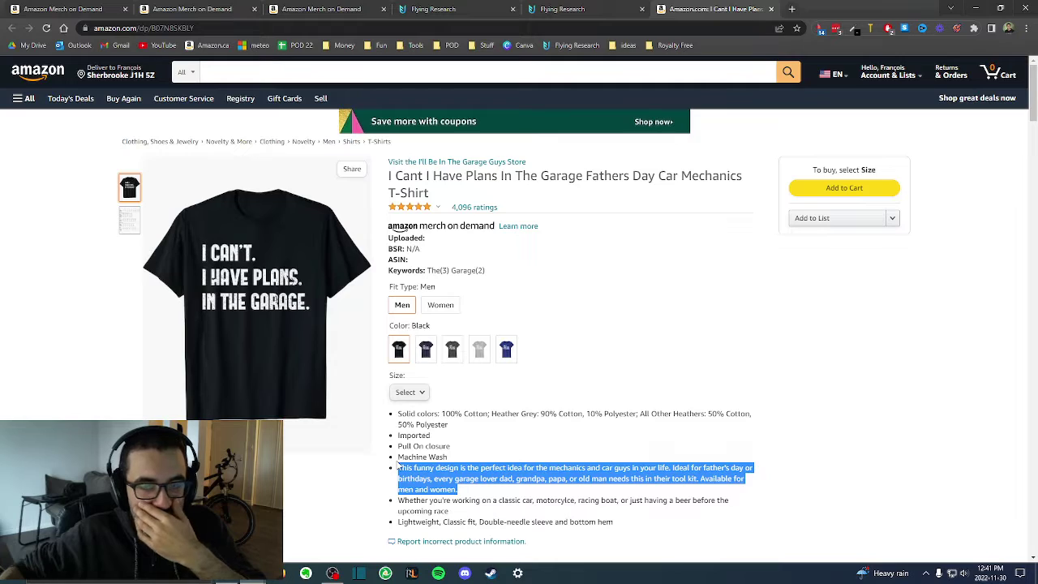
# - Check the words "Funny" and "garage" in feature bullet 1 and revisit the competitor's Amazon listing
pyautogui.click(192, 9)
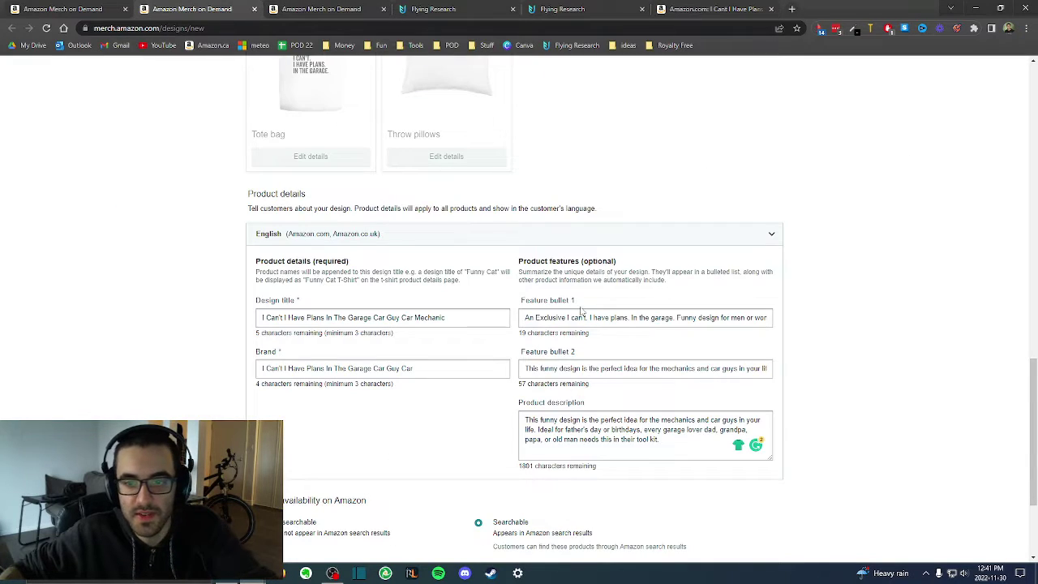
pyautogui.doubleClick(683, 317)
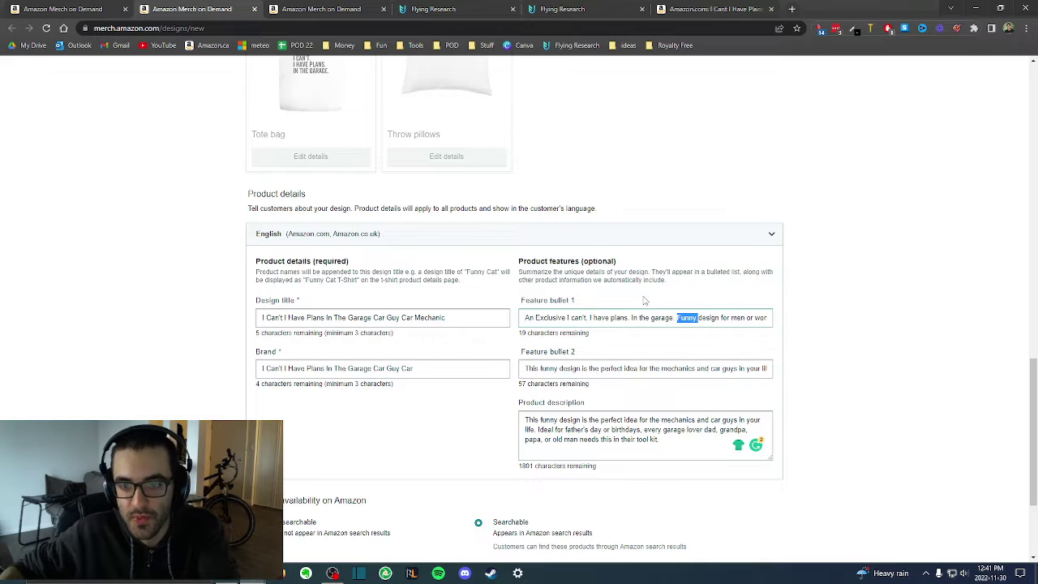
pyautogui.doubleClick(661, 317)
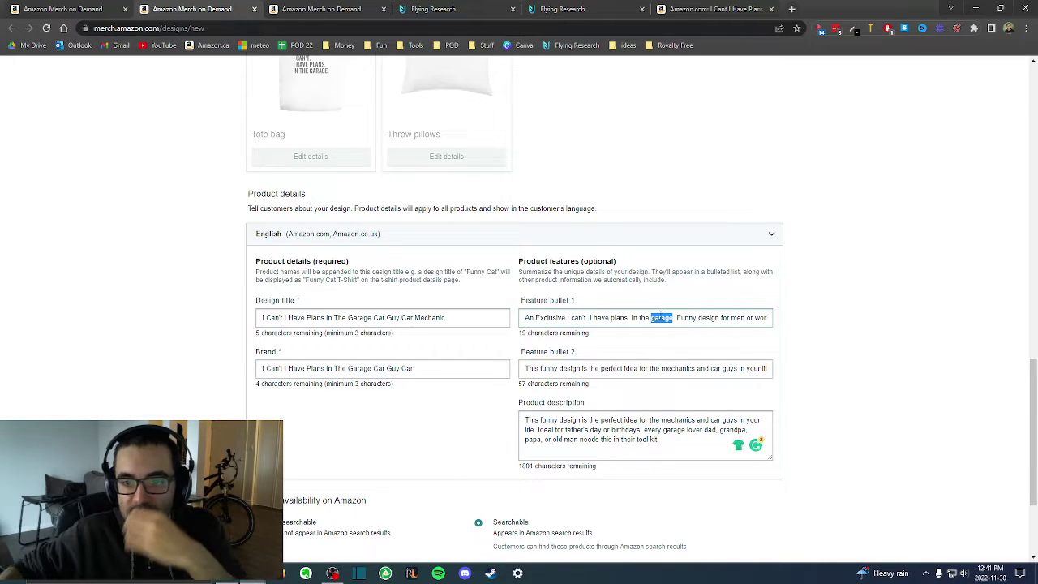
pyautogui.click(702, 8)
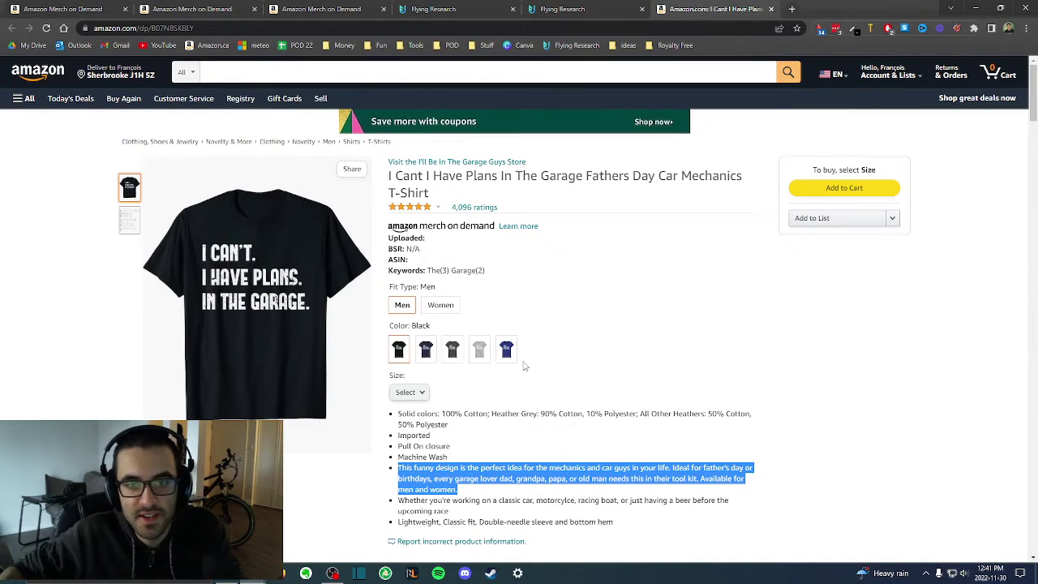
pyautogui.click(192, 9)
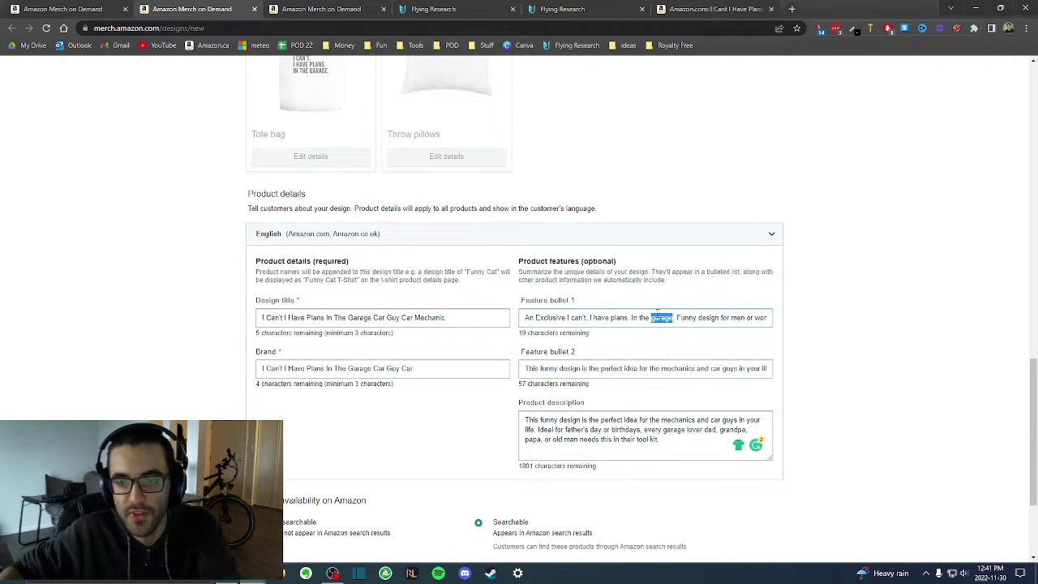
# - Copy the design title "I can't. I have plans. In the garage. funny t-shirt" from the Redbubble listing in the incognito window
pyautogui.click(254, 578)
pyautogui.click(324, 523)
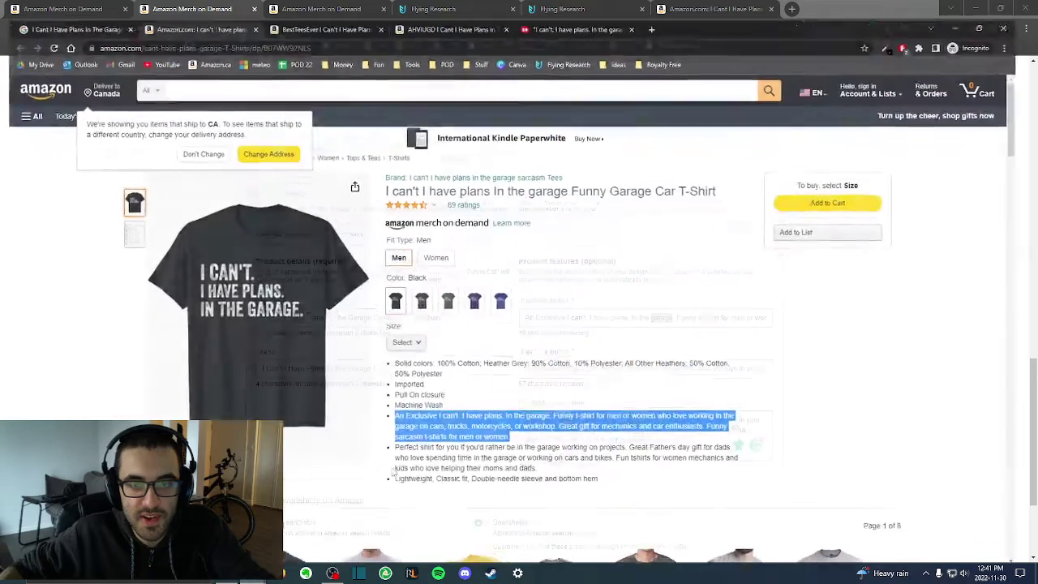
pyautogui.hotkey('alt', 'Tab')
pyautogui.scroll(-15, 670, 245)
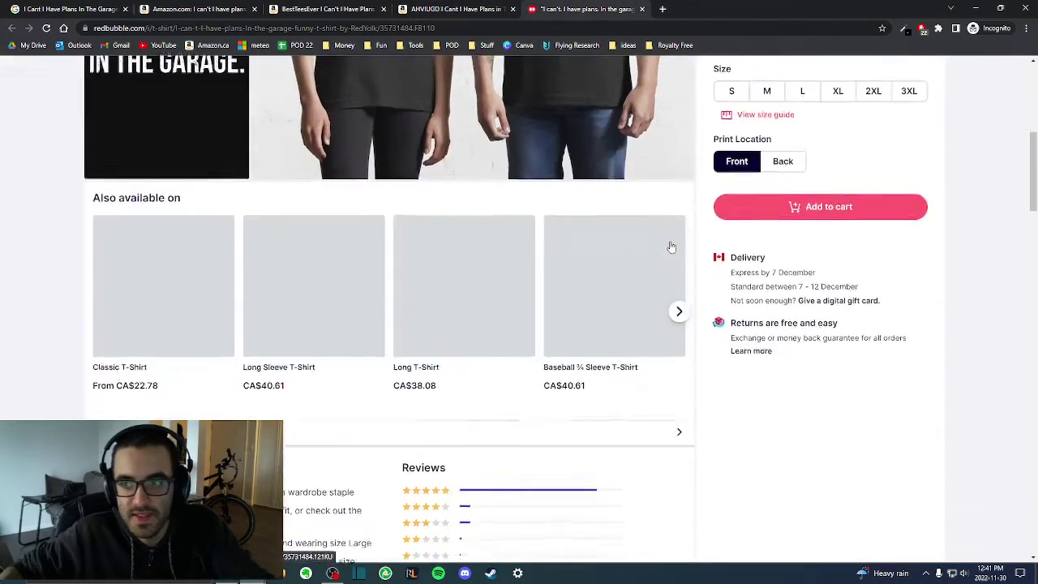
pyautogui.scroll(5, 670, 248)
pyautogui.scroll(3, 670, 249)
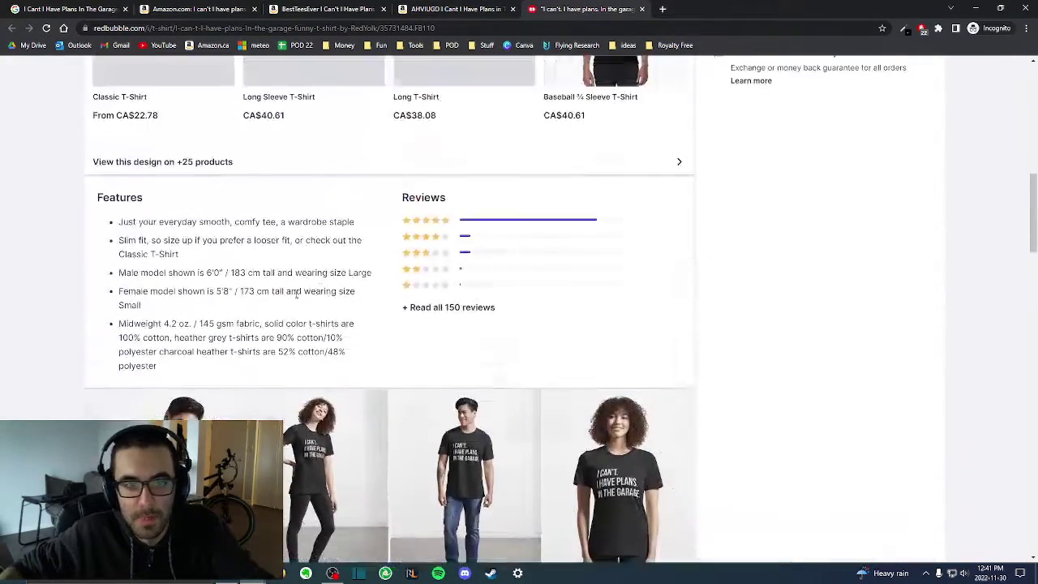
pyautogui.scroll(-7, 240, 252)
pyautogui.moveTo(298, 122); pyautogui.dragTo(84, 124)
pyautogui.hotkey('ctrl', 'c')
pyautogui.click(976, 8)
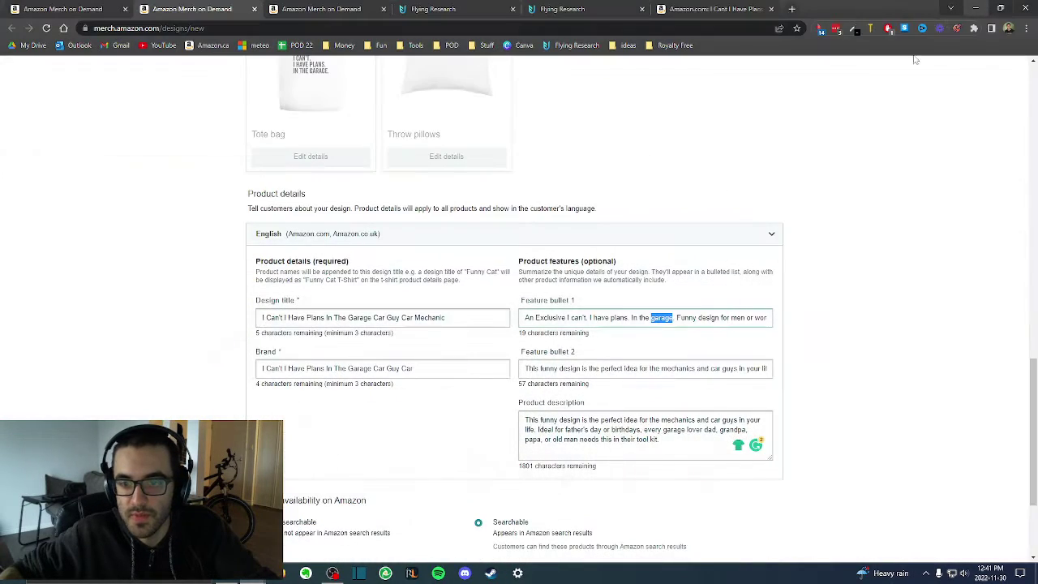
# - Try replacing feature bullet 1 with "I can't. I have plans. In the garage. funny t-shirt" and restore the previous text
pyautogui.click(632, 314)
pyautogui.hotkey('ctrl', 'a')
pyautogui.hotkey('ctrl', 'v')
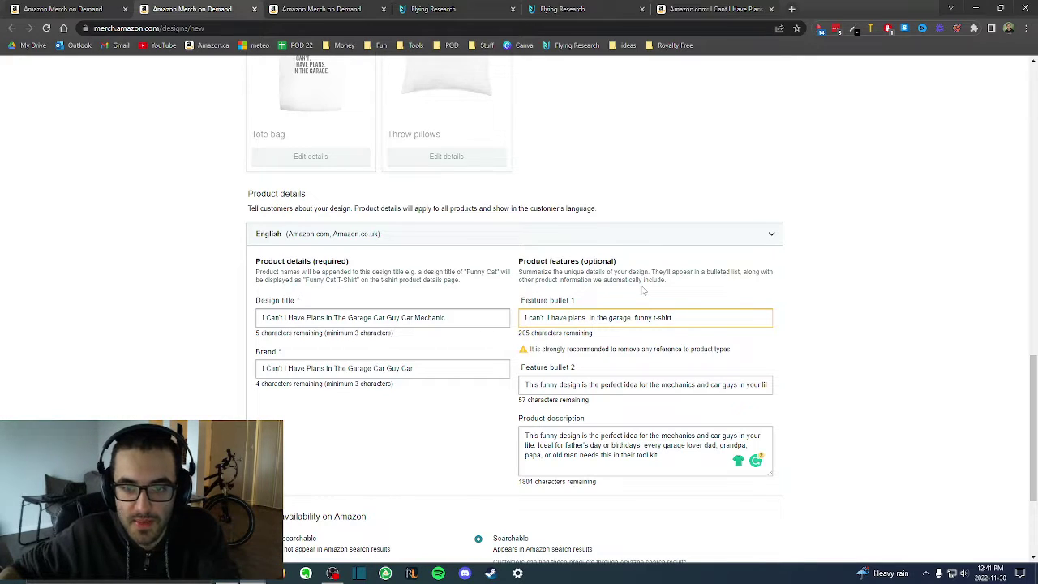
pyautogui.hotkey('ctrl', 'a')
pyautogui.hotkey('ctrl', 'v')
pyautogui.hotkey('ctrl', 'a')
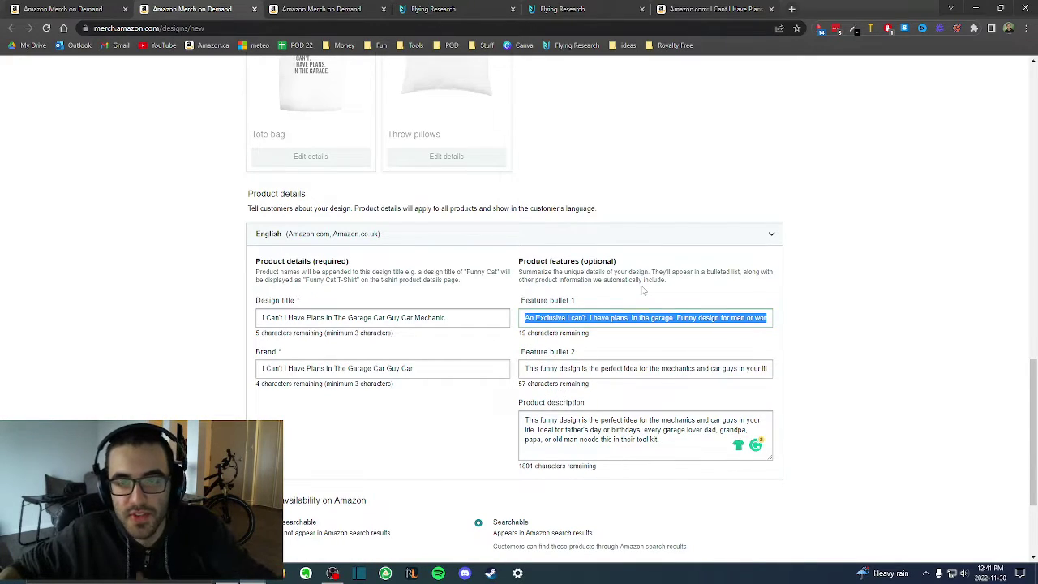
# - Check the wording and punctuation around "In the garage" in feature bullet 1, and look over the product previews
pyautogui.doubleClick(635, 317)
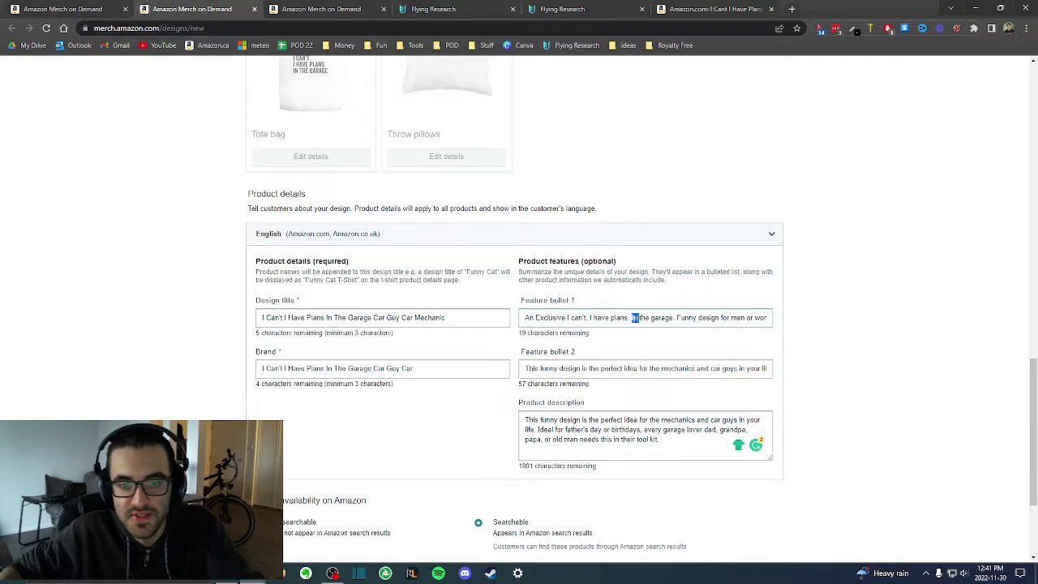
pyautogui.click(629, 317)
pyautogui.write('.')
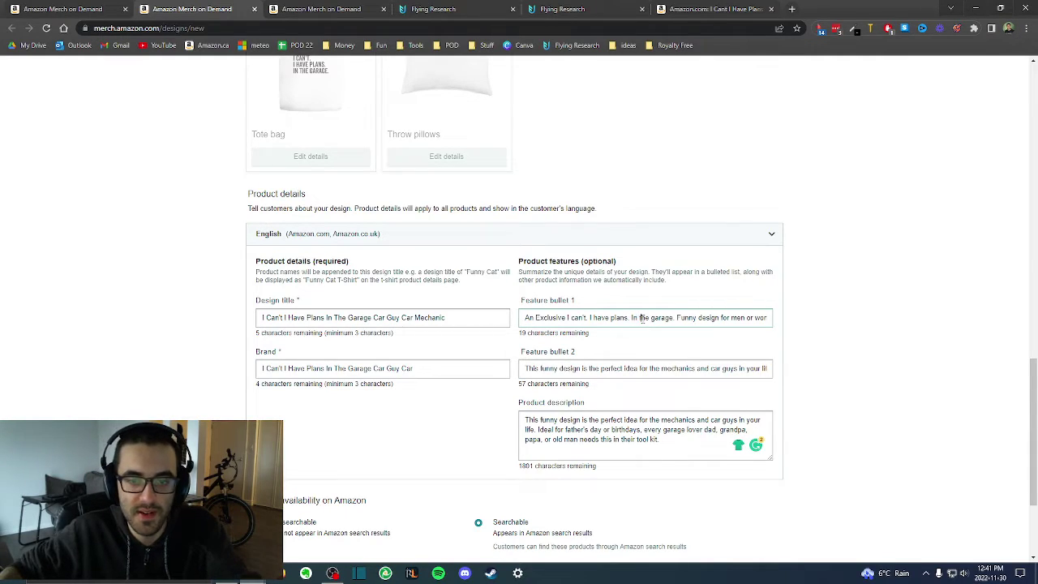
pyautogui.doubleClick(644, 317)
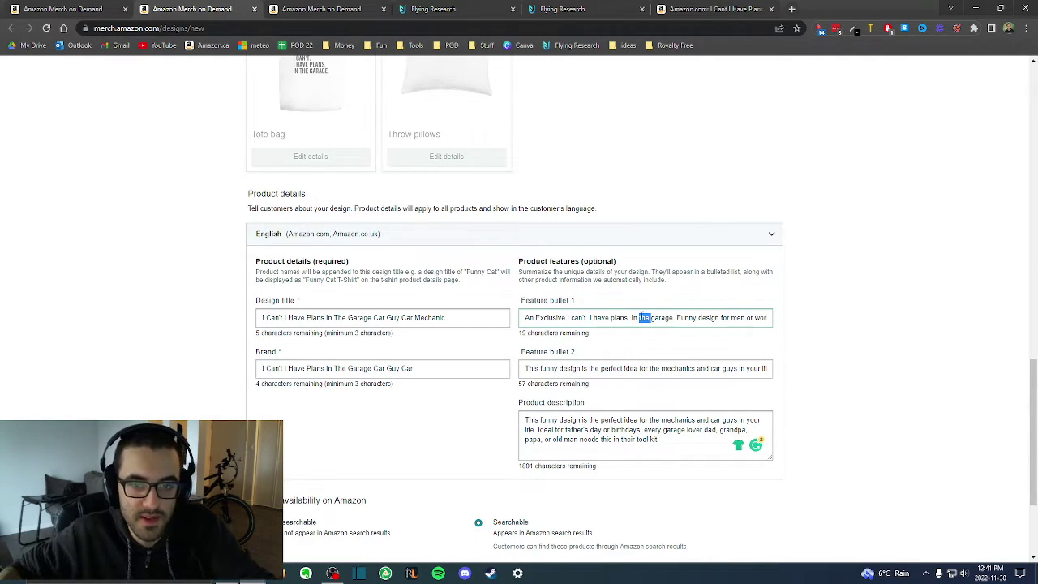
pyautogui.scroll(3, 645, 320)
pyautogui.scroll(9, 645, 319)
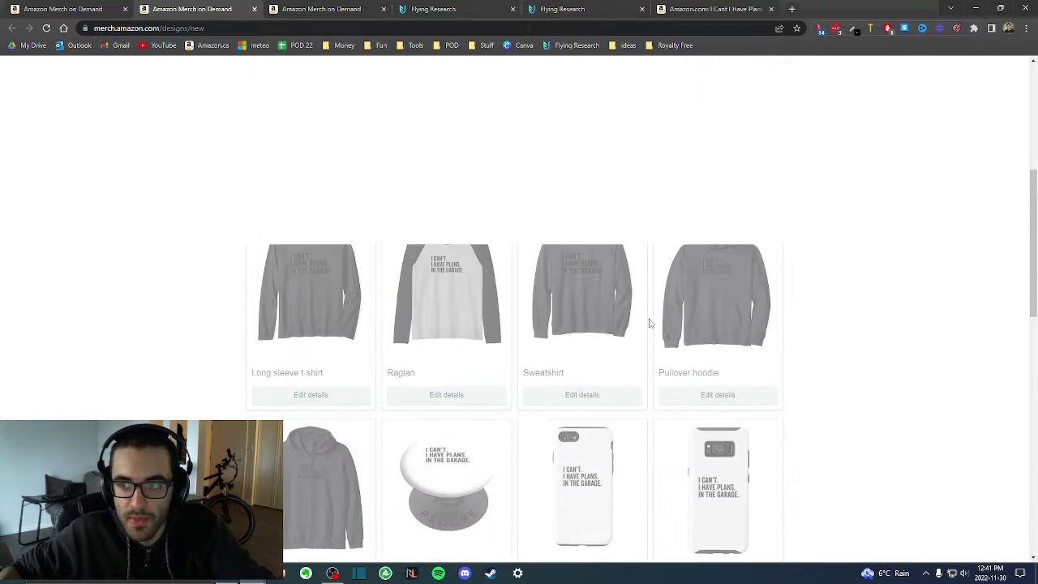
pyautogui.scroll(-12, 649, 324)
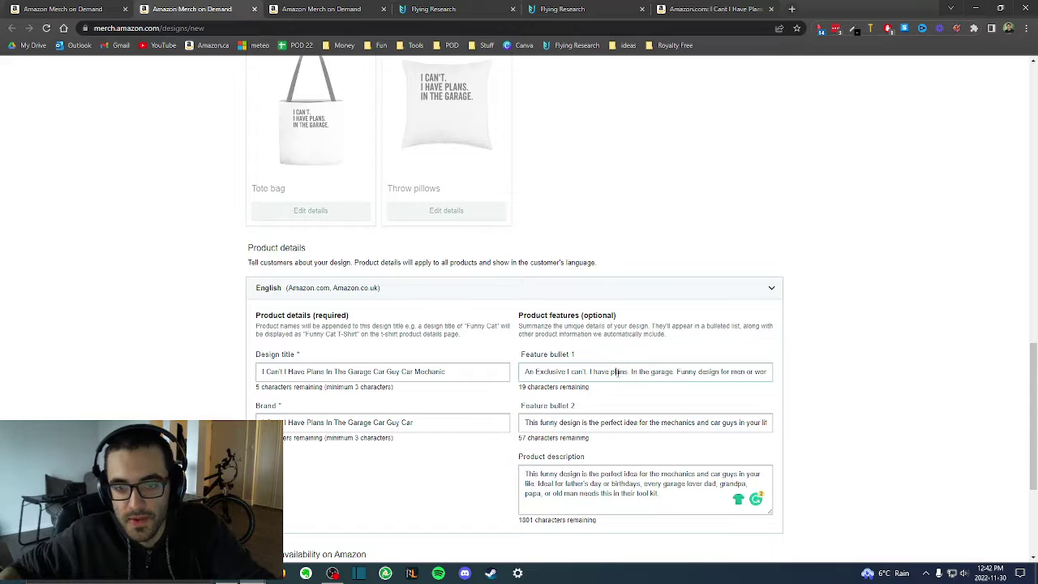
# - Copy the design title "I Can't I Have Plans In The Garage Car Guy Car Mechanic" over the dinosaur title in the white-text listing
pyautogui.tripleClick(450, 371)
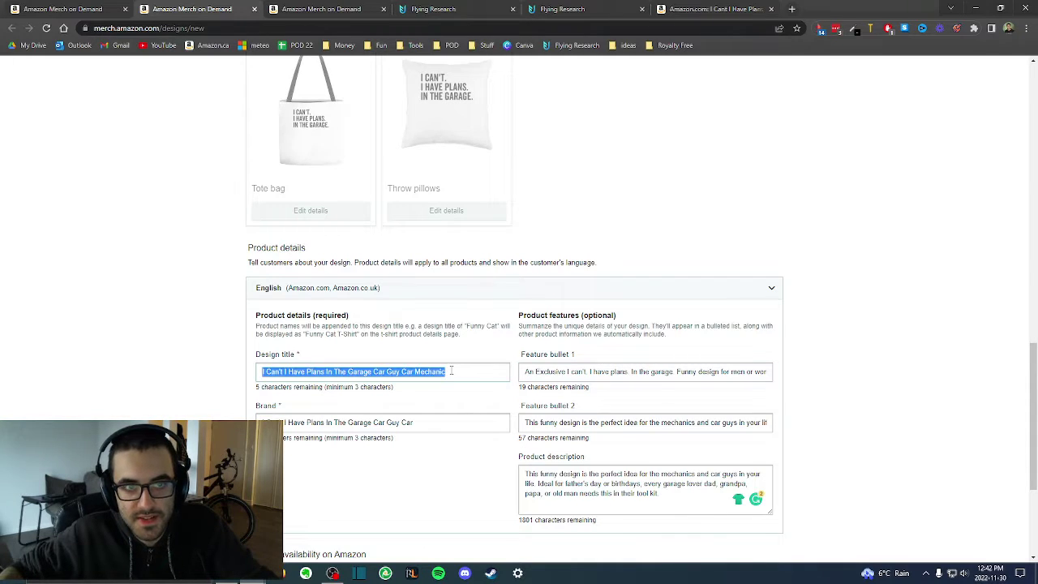
pyautogui.click(325, 9)
pyautogui.scroll(-1, 416, 278)
pyautogui.tripleClick(403, 263)
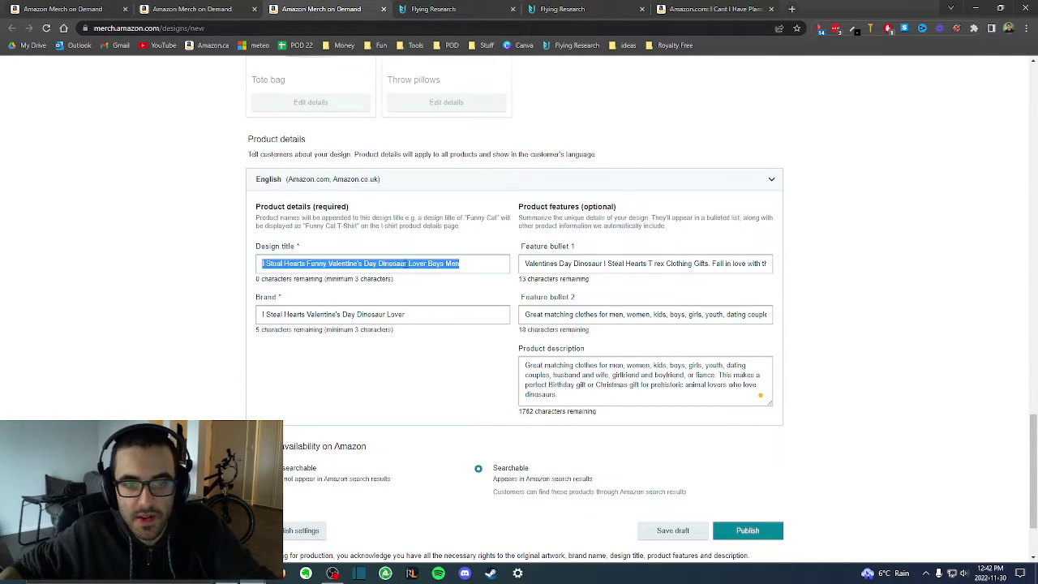
pyautogui.hotkey('ctrl', 'v')
# - Set the white-text listing's brand to "I Can't I Have Plans In The Garage Car Guy Car"
pyautogui.tripleClick(419, 313)
pyautogui.hotkey('ctrl', 'v')
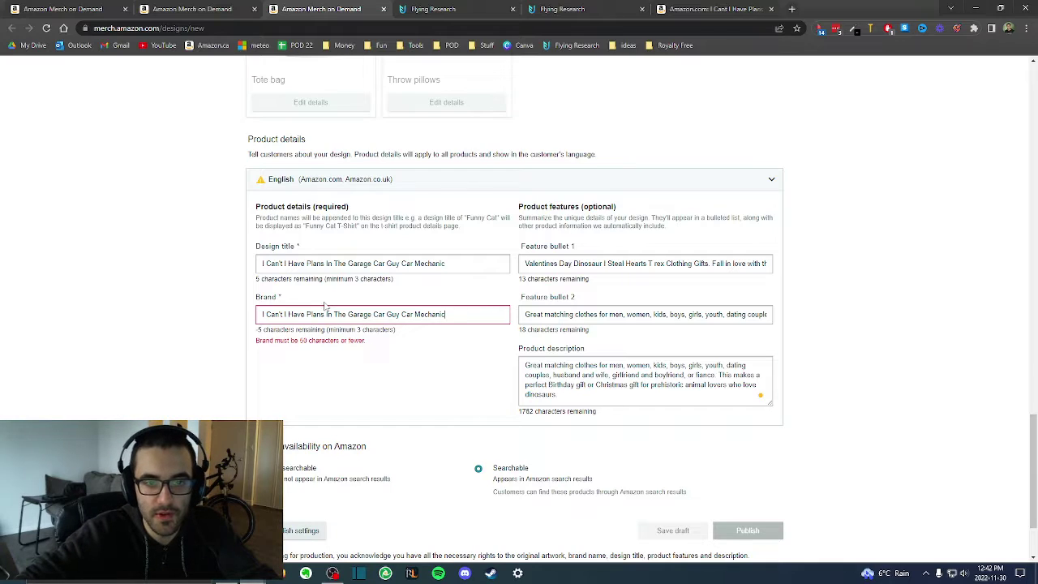
pyautogui.press('BackSpace')
pyautogui.press('BackSpace')
pyautogui.press('BackSpace')
pyautogui.press('BackSpace')
pyautogui.press('BackSpace')
pyautogui.press('BackSpace')
pyautogui.press('BackSpace')
pyautogui.press('BackSpace')
pyautogui.press('BackSpace')
# - Copy feature bullet 1 from the black-text listing over feature bullet 1 of the white-text listing
pyautogui.click(199, 9)
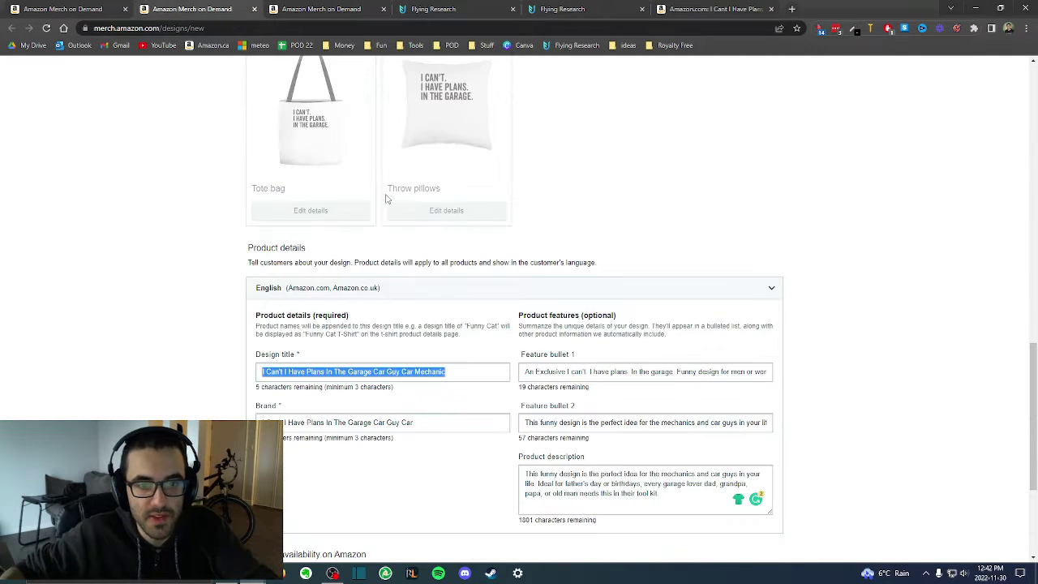
pyautogui.tripleClick(620, 371)
pyautogui.hotkey('ctrl', 'Tab')
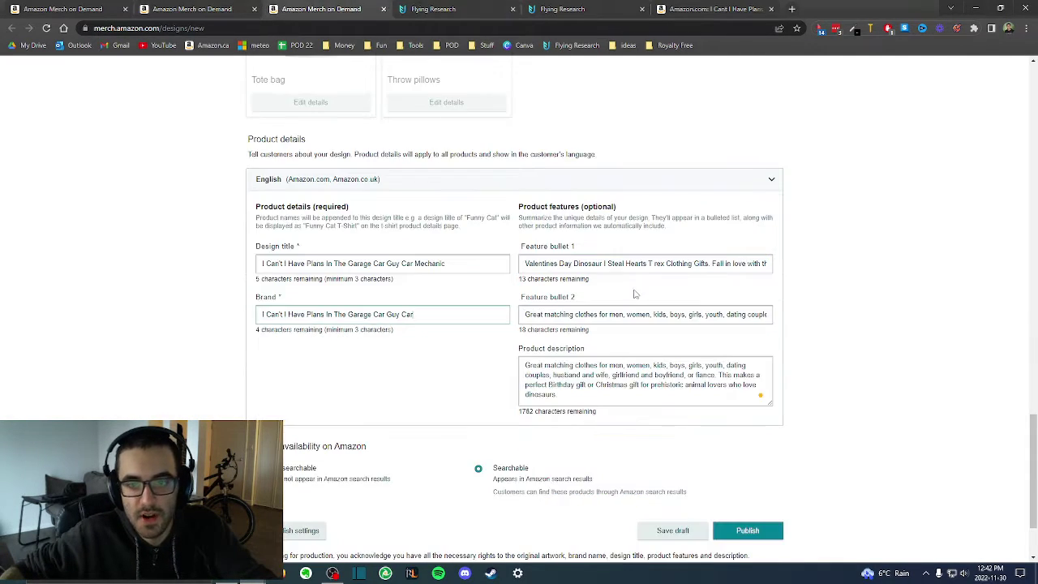
pyautogui.tripleClick(612, 262)
pyautogui.hotkey('ctrl', 'v')
# - Copy the black-text listing's product description into both the product description and feature bullet 2 of the white-text listing
pyautogui.hotkey('ctrl', 'shift', 'Tab')
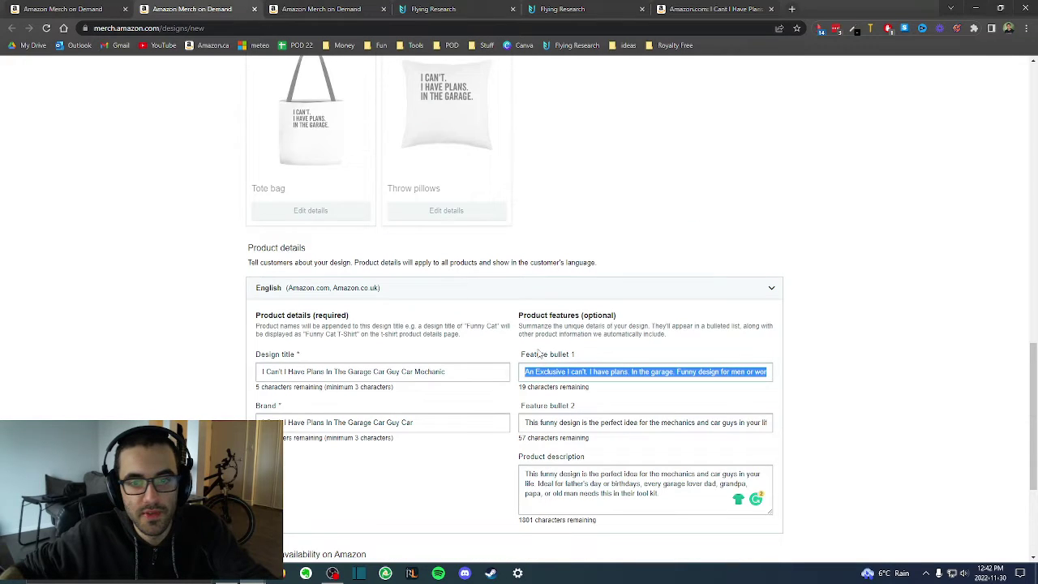
pyautogui.tripleClick(602, 474)
pyautogui.hotkey('ctrl', 'c')
pyautogui.hotkey('ctrl', 'Tab')
pyautogui.tripleClick(639, 381)
pyautogui.hotkey('ctrl', 'v')
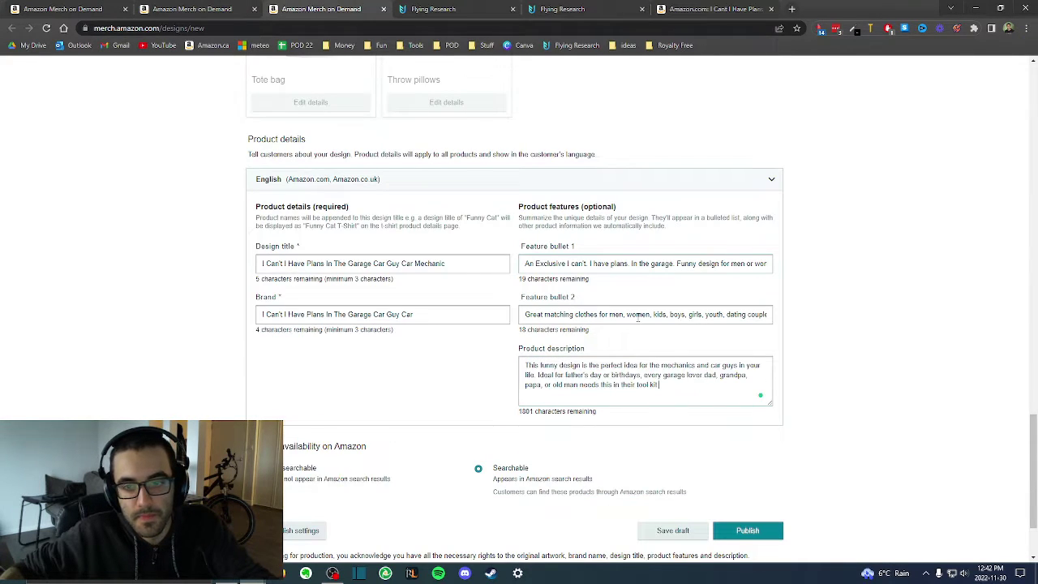
pyautogui.tripleClick(637, 319)
pyautogui.hotkey('ctrl', 'v')
pyautogui.click(871, 347)
# - Compare the artwork and product previews of the white-text listing with those of the black-text listing
pyautogui.scroll(6, 868, 346)
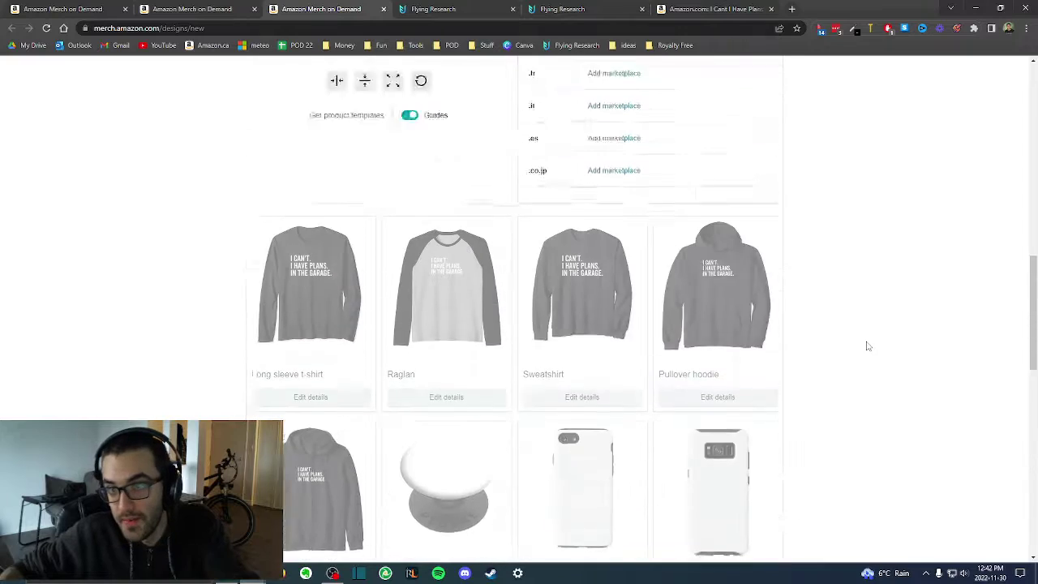
pyautogui.scroll(1, 867, 347)
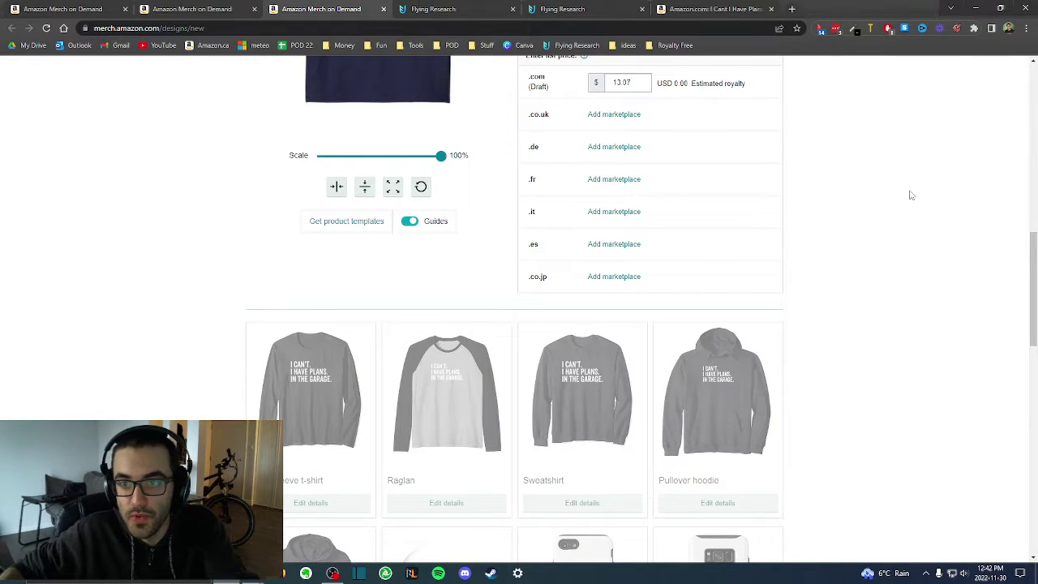
pyautogui.scroll(8, 908, 195)
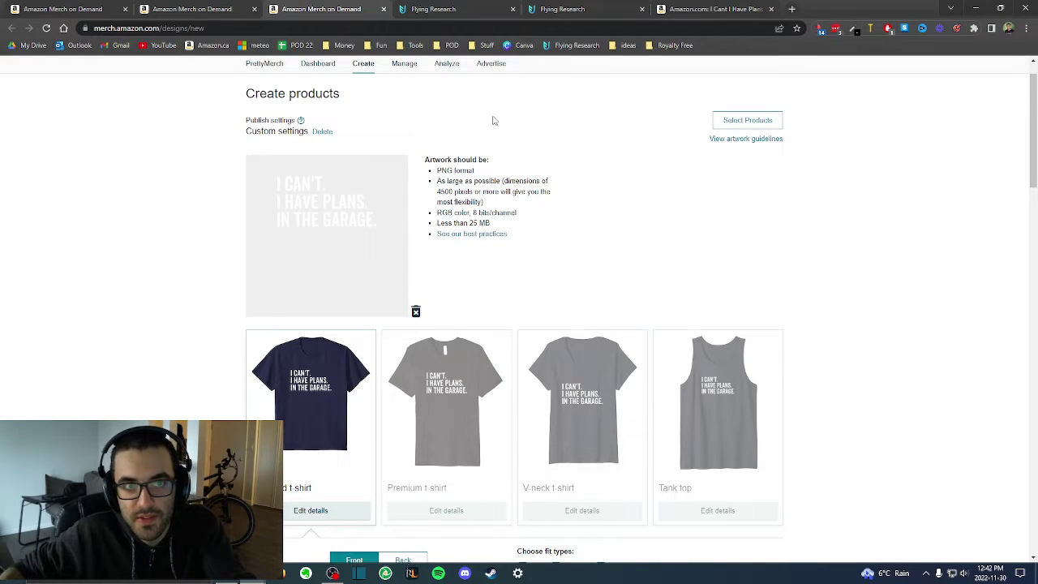
pyautogui.click(223, 8)
pyautogui.click(324, 8)
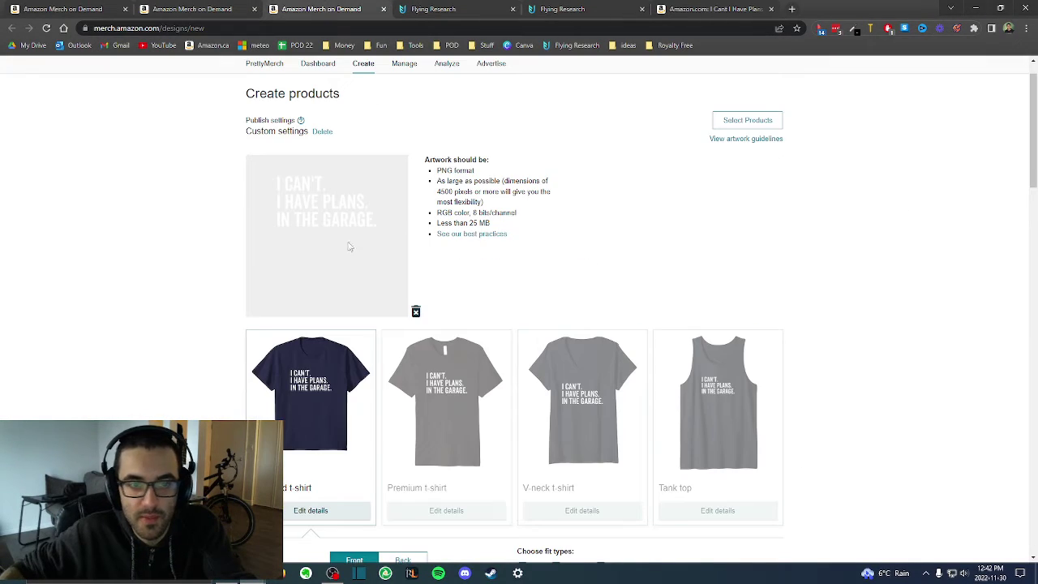
pyautogui.hotkey('ctrl', 'pageup')
pyautogui.click(183, 332)
pyautogui.scroll(15, 188, 337)
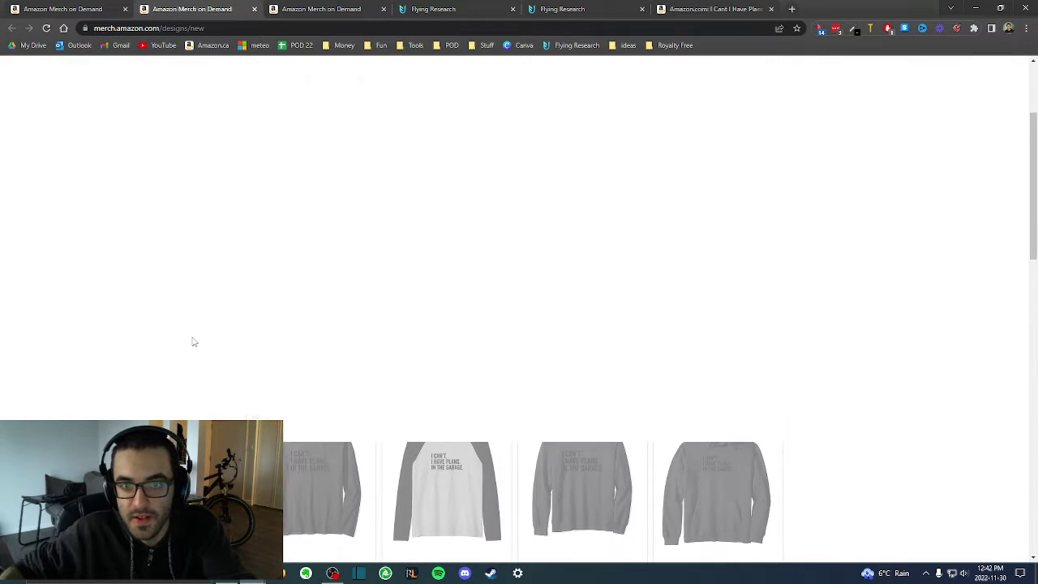
pyautogui.scroll(-5, 194, 345)
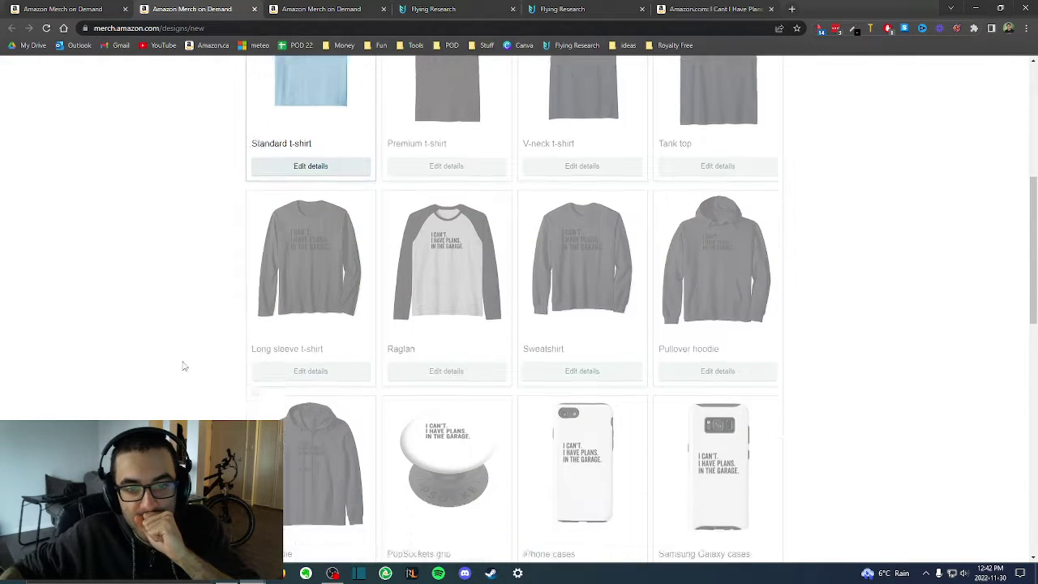
pyautogui.scroll(-5, 185, 369)
# - Review the white-text listing from its product previews through its title, brand, feature bullets and description
pyautogui.click(321, 9)
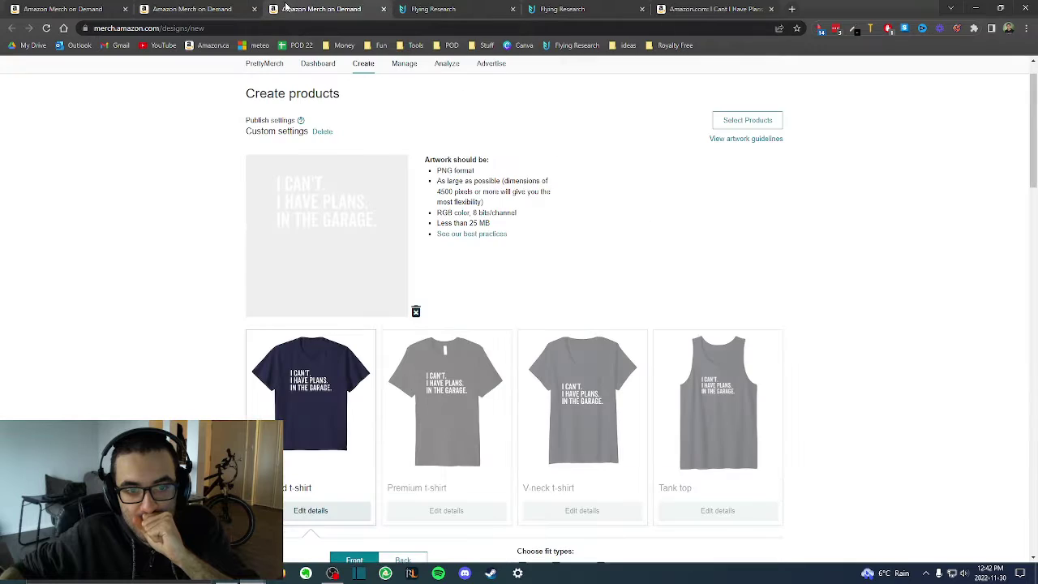
pyautogui.scroll(-10, 412, 390)
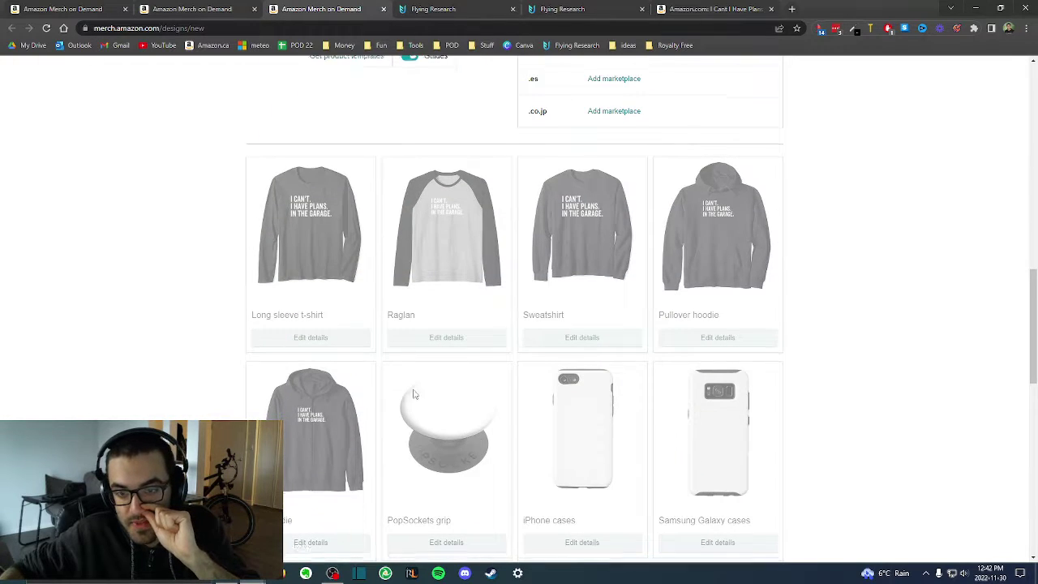
pyautogui.scroll(-10, 412, 390)
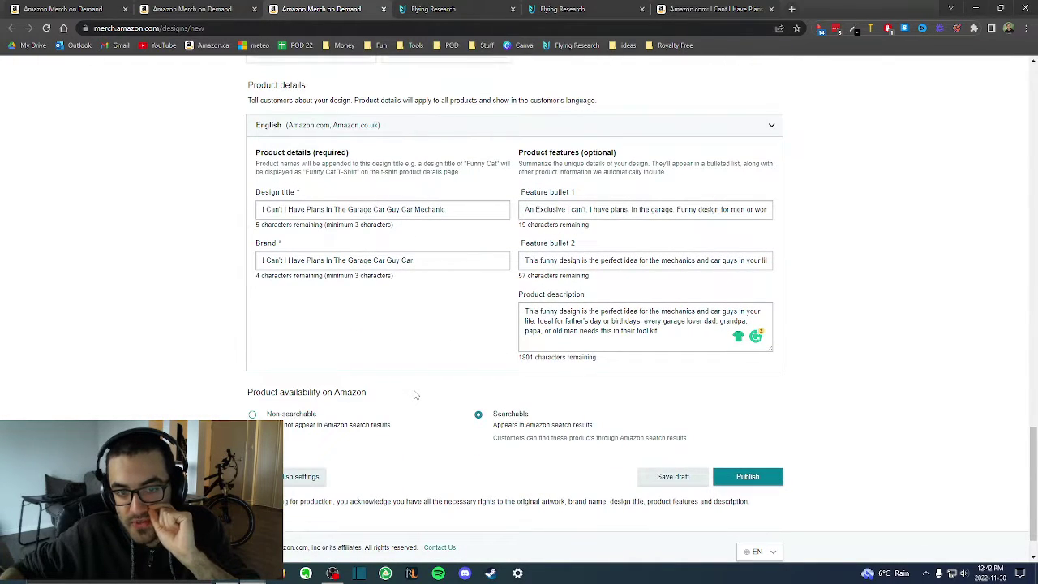
pyautogui.scroll(20, 414, 394)
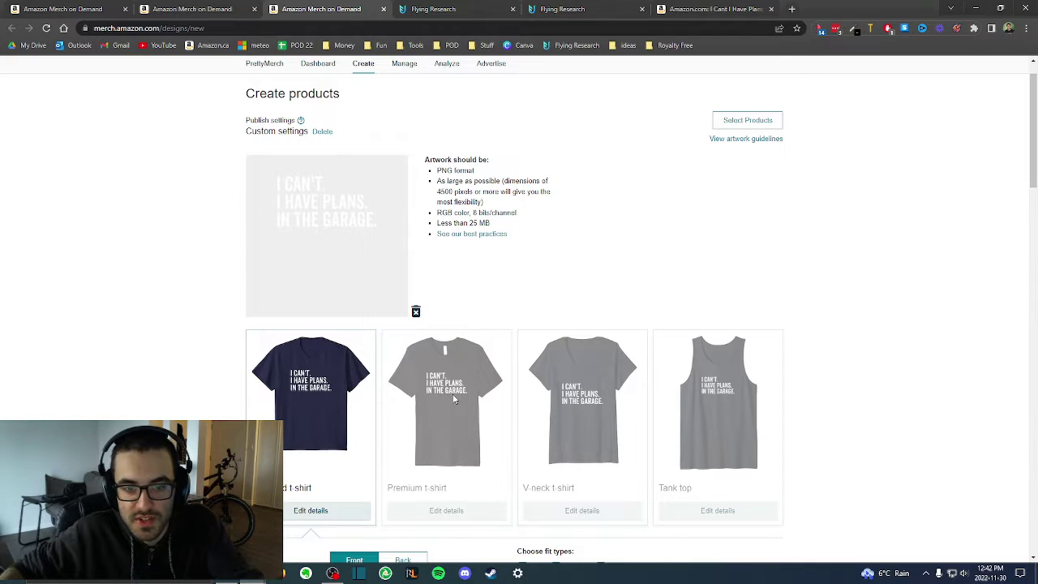
# - Collapse the standard t-shirt's editing details in the white-text listing and review the product details text
pyautogui.scroll(-2, 454, 399)
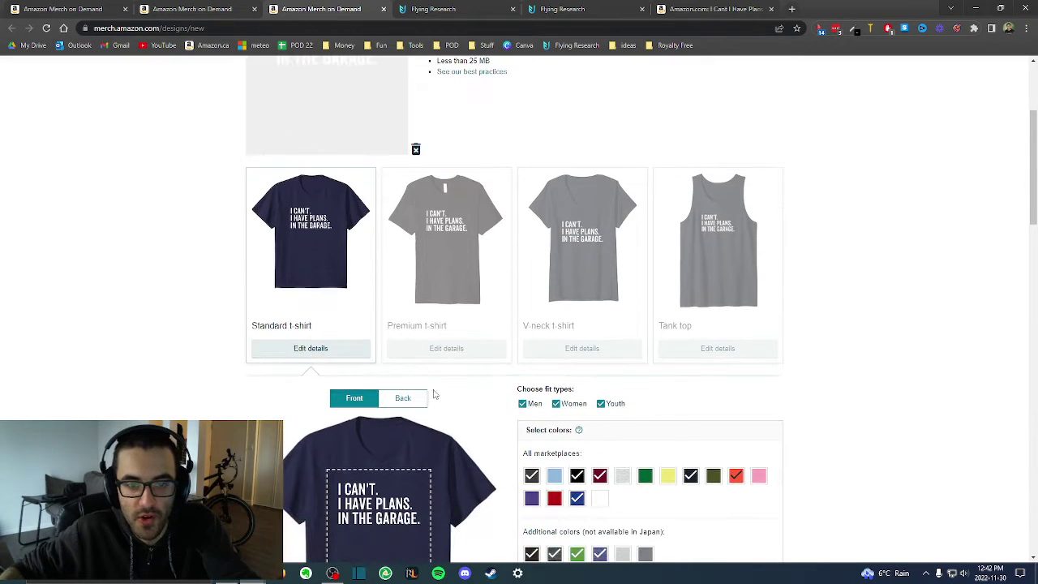
pyautogui.click(350, 348)
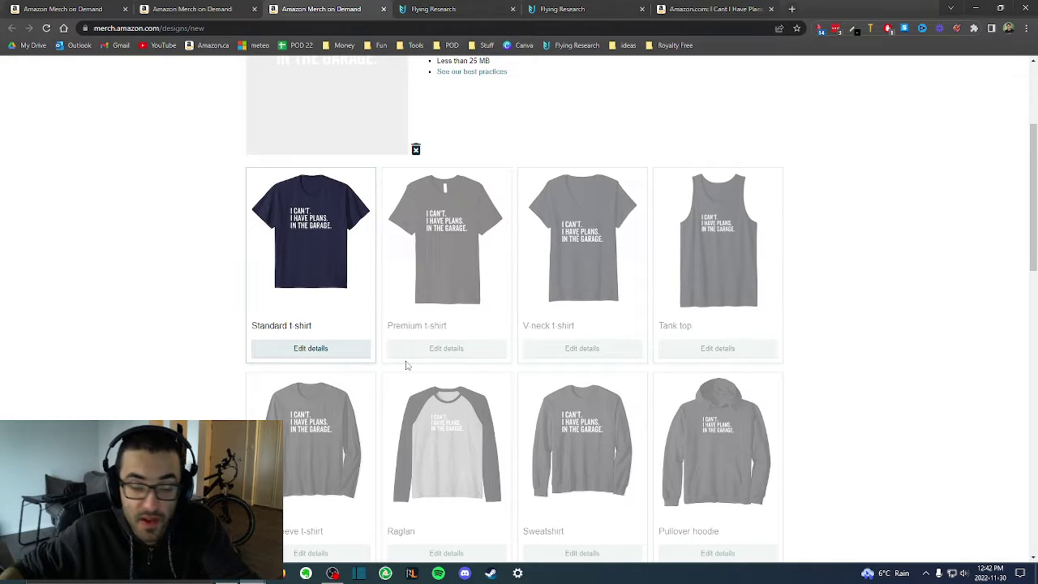
pyautogui.scroll(-10, 406, 366)
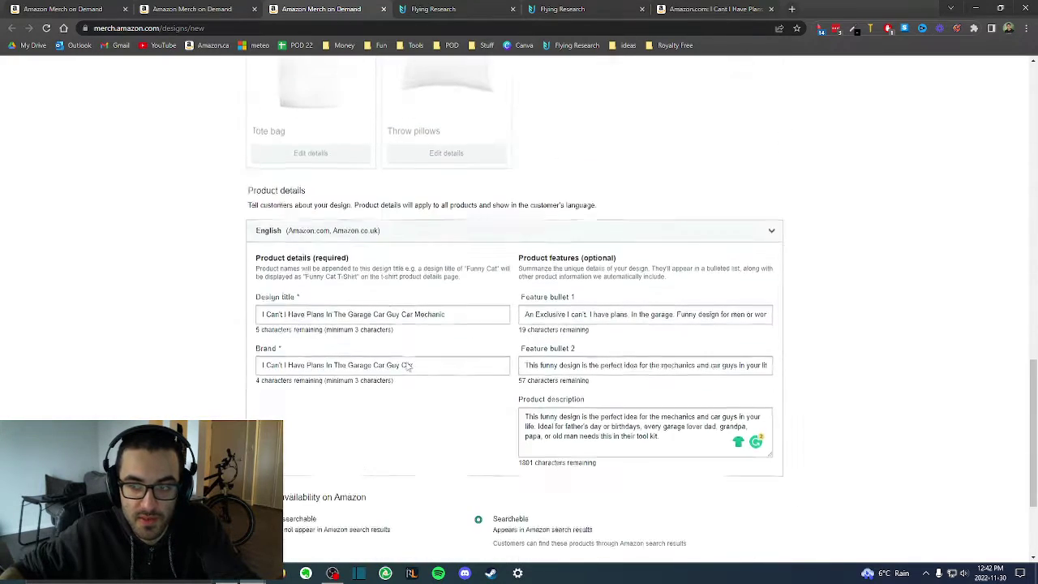